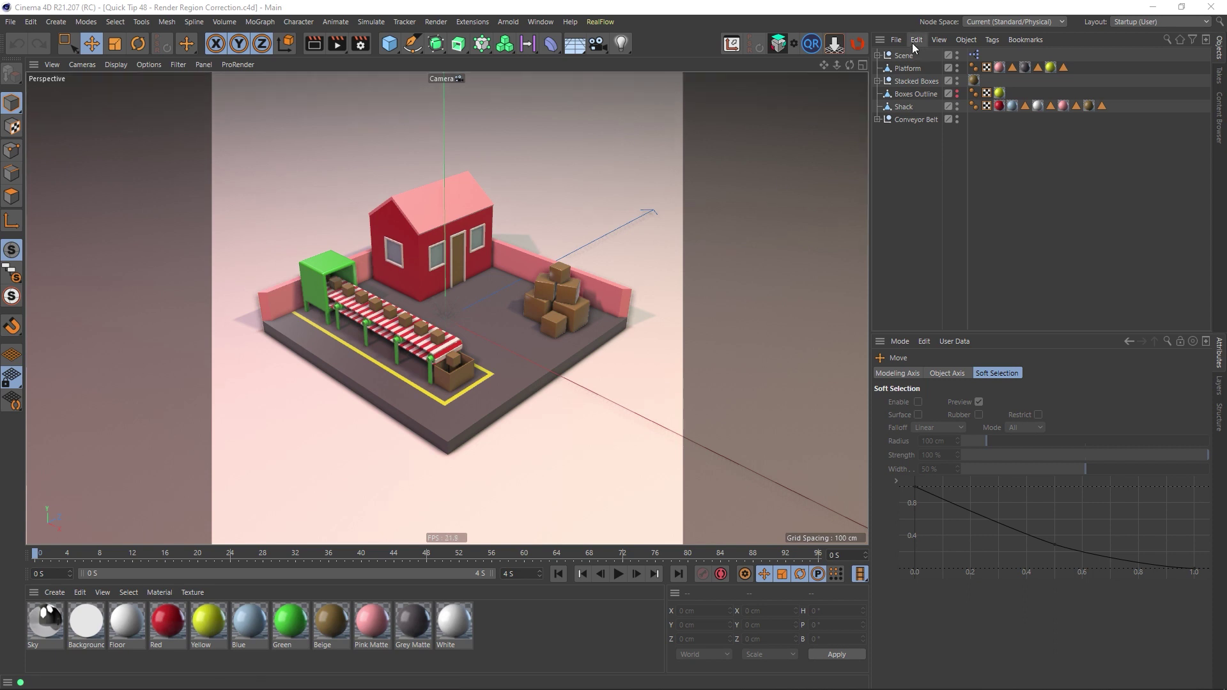
Step: Check the Scene group's lights and camera, preview the conveyor animation, and rewind to frame 0
{"action": "left_click", "coordinate": [877, 55]}
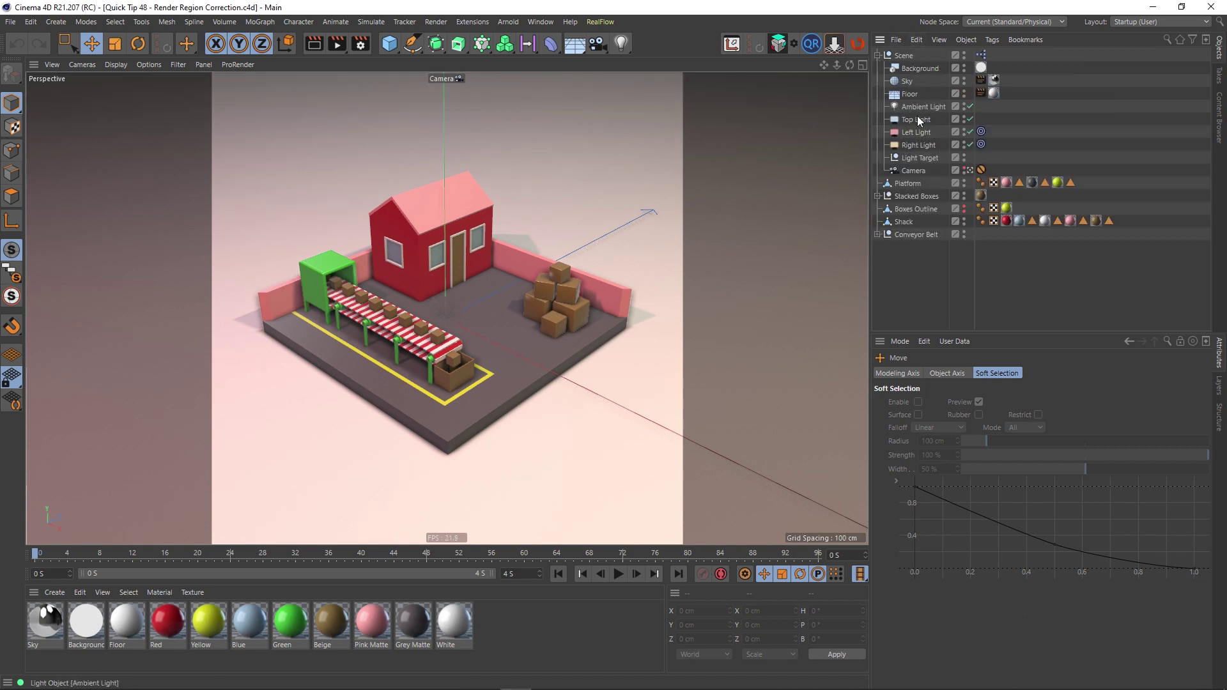
{"action": "left_click", "coordinate": [878, 55]}
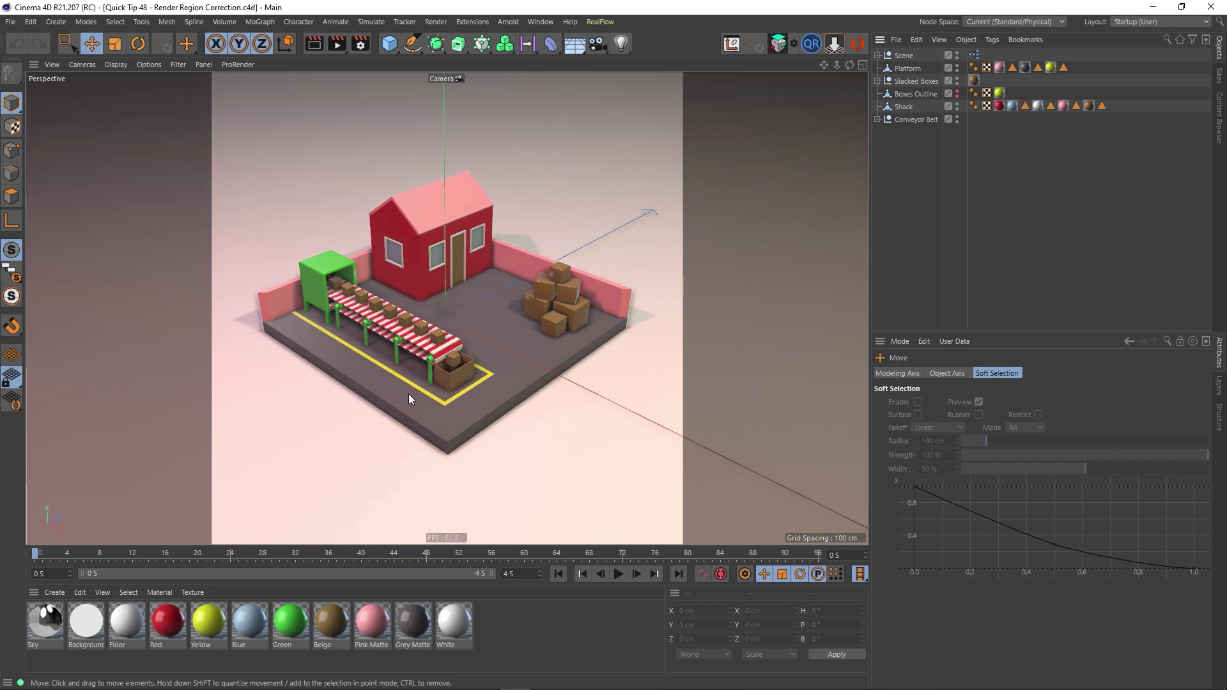
{"action": "left_click", "coordinate": [615, 577]}
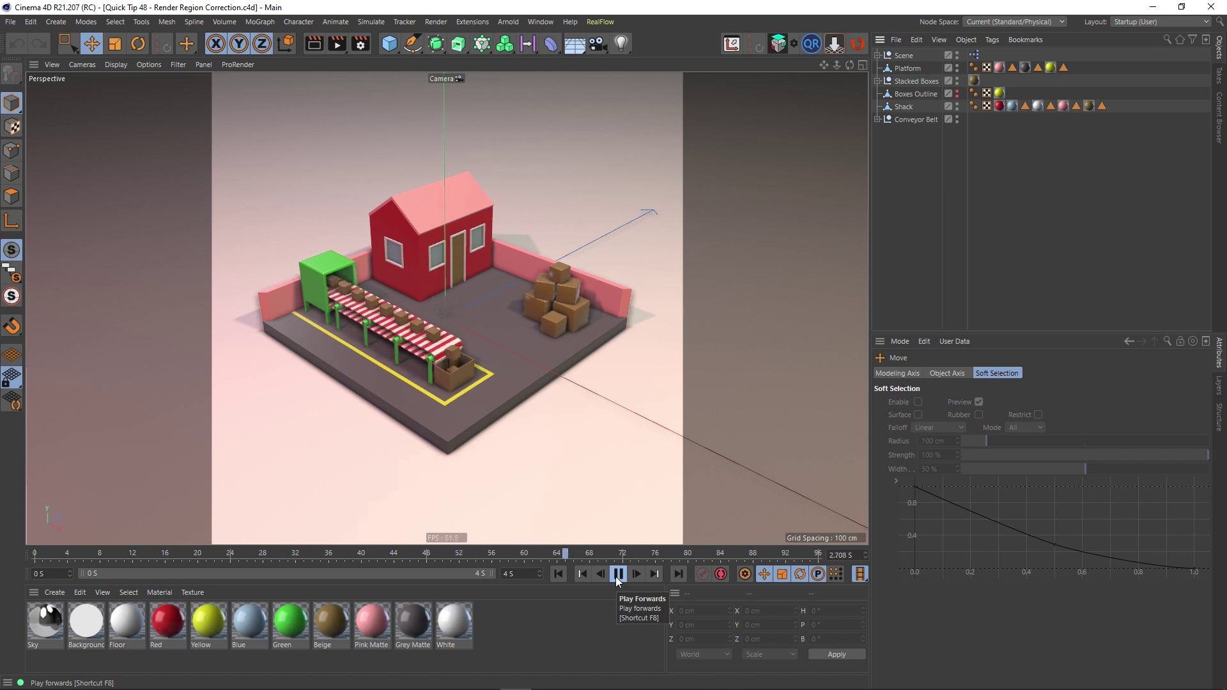
{"action": "left_click", "coordinate": [615, 576]}
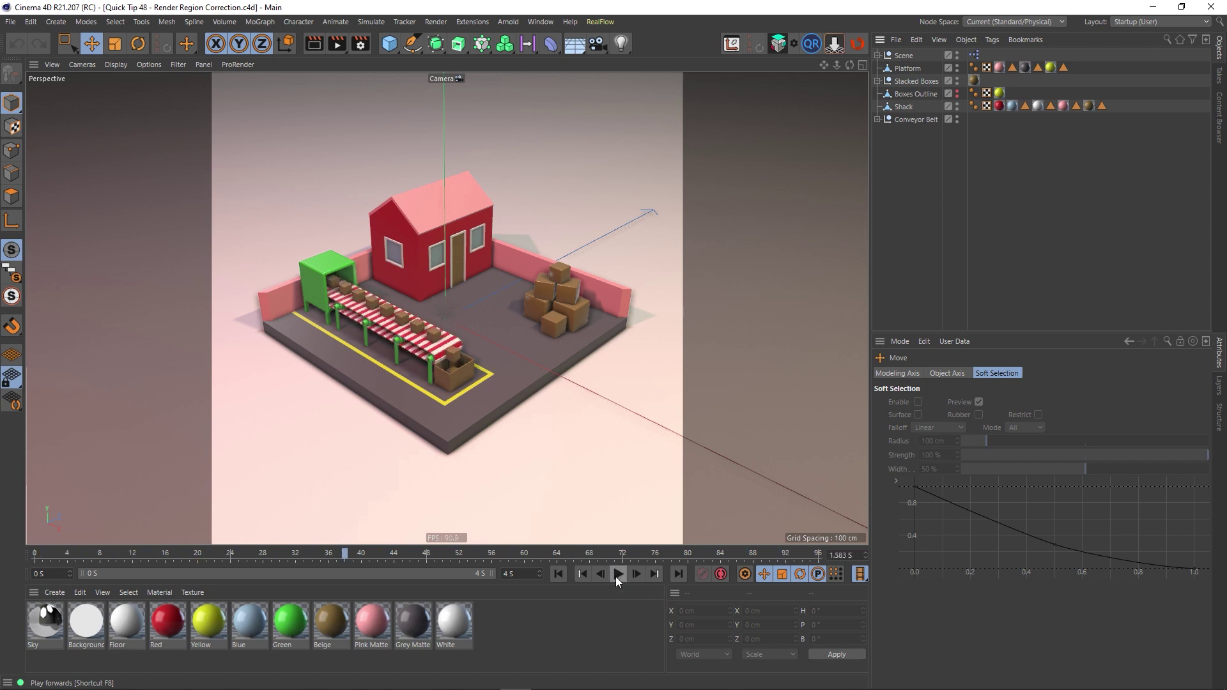
{"action": "left_click", "coordinate": [556, 577]}
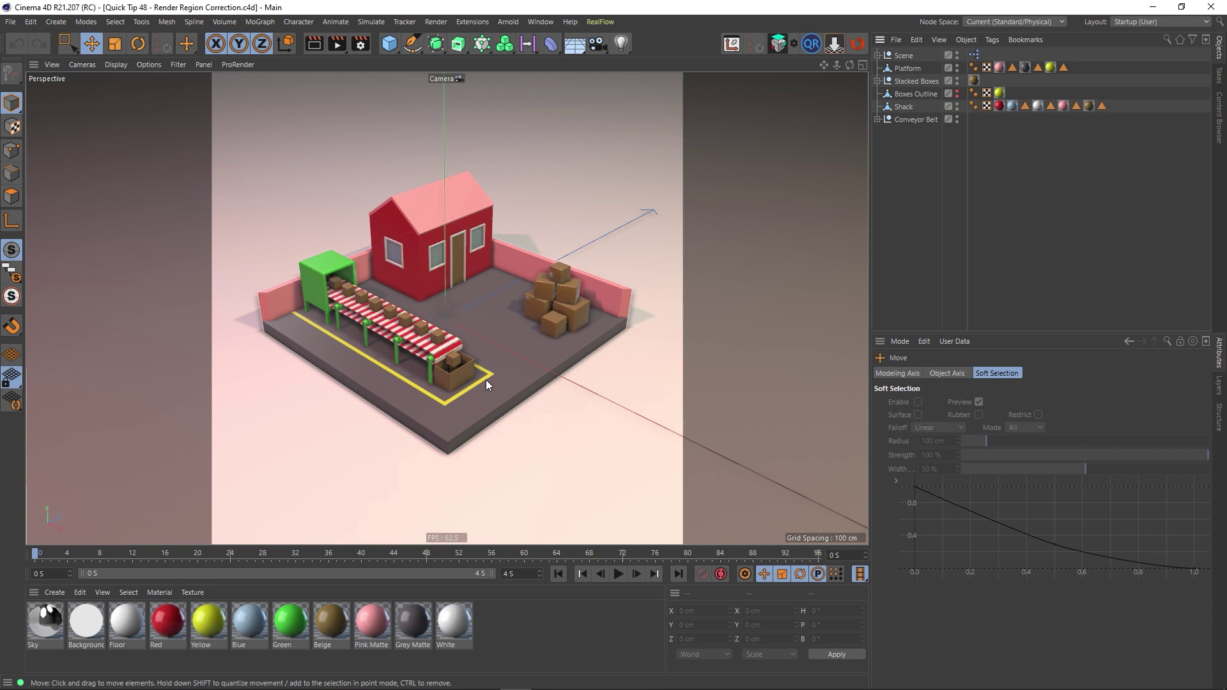
Step: Review render settings: Ambient Occlusion, Physical renderer, saving options, and output resolution and frame range
{"action": "left_click", "coordinate": [359, 50]}
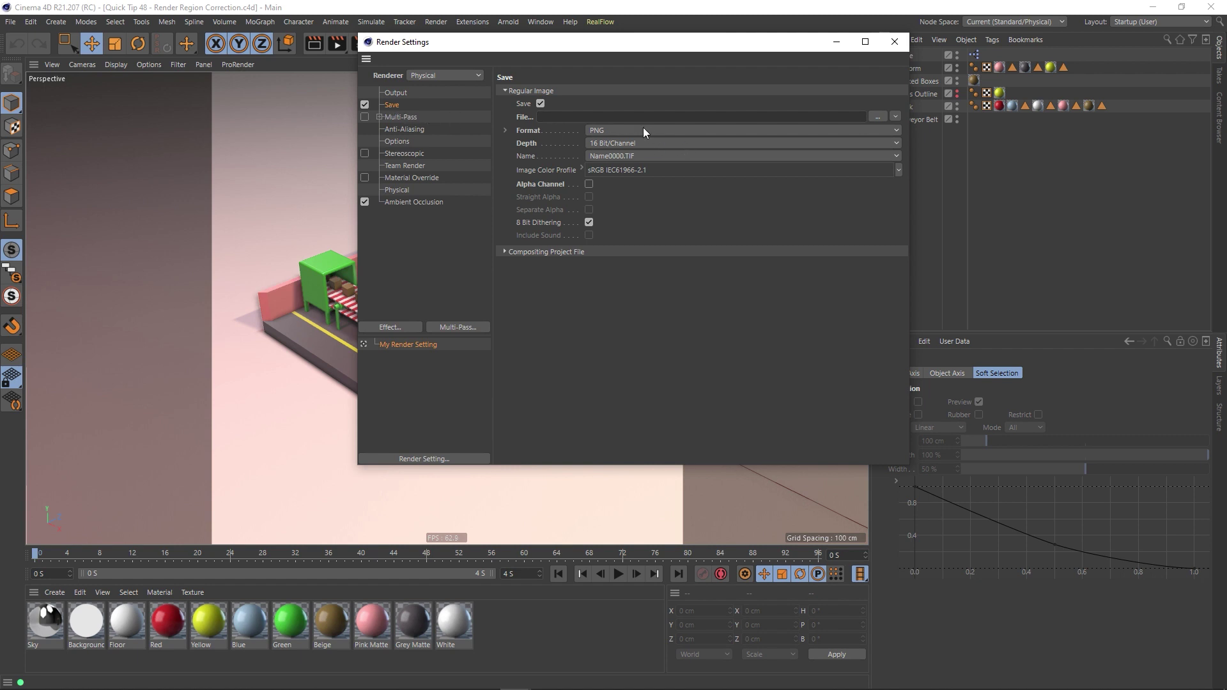
{"action": "left_click", "coordinate": [392, 188]}
{"action": "left_click", "coordinate": [401, 202]}
{"action": "left_click", "coordinate": [398, 190]}
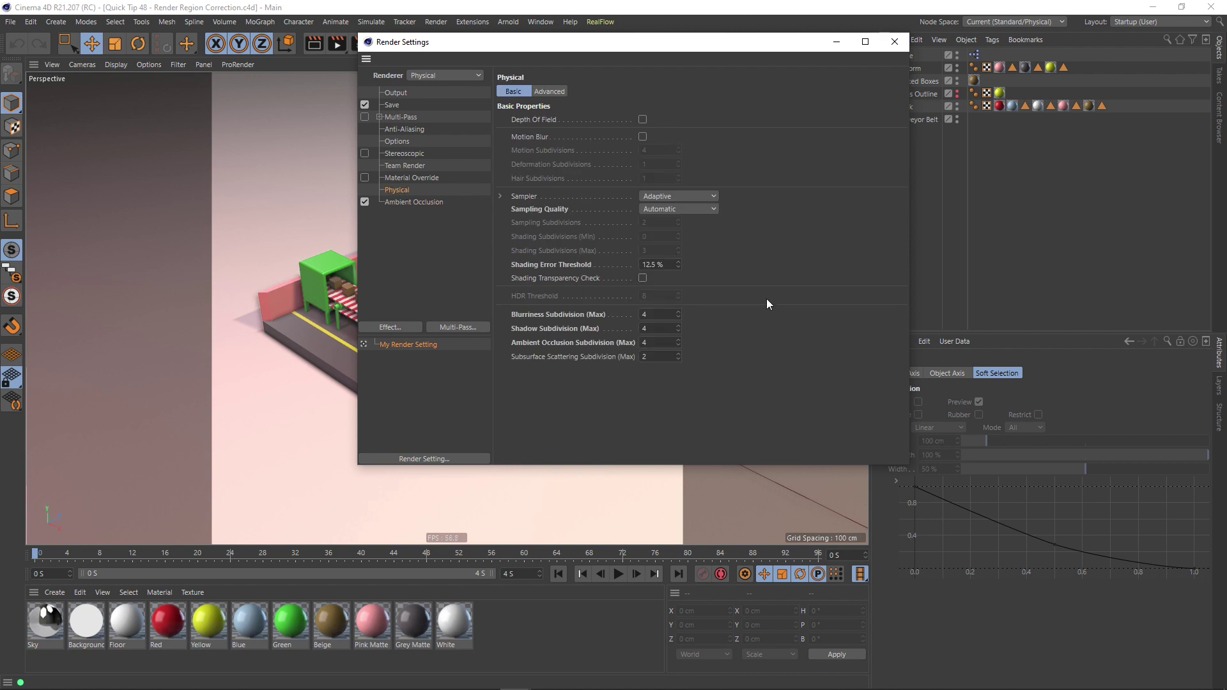
{"action": "left_click", "coordinate": [899, 48]}
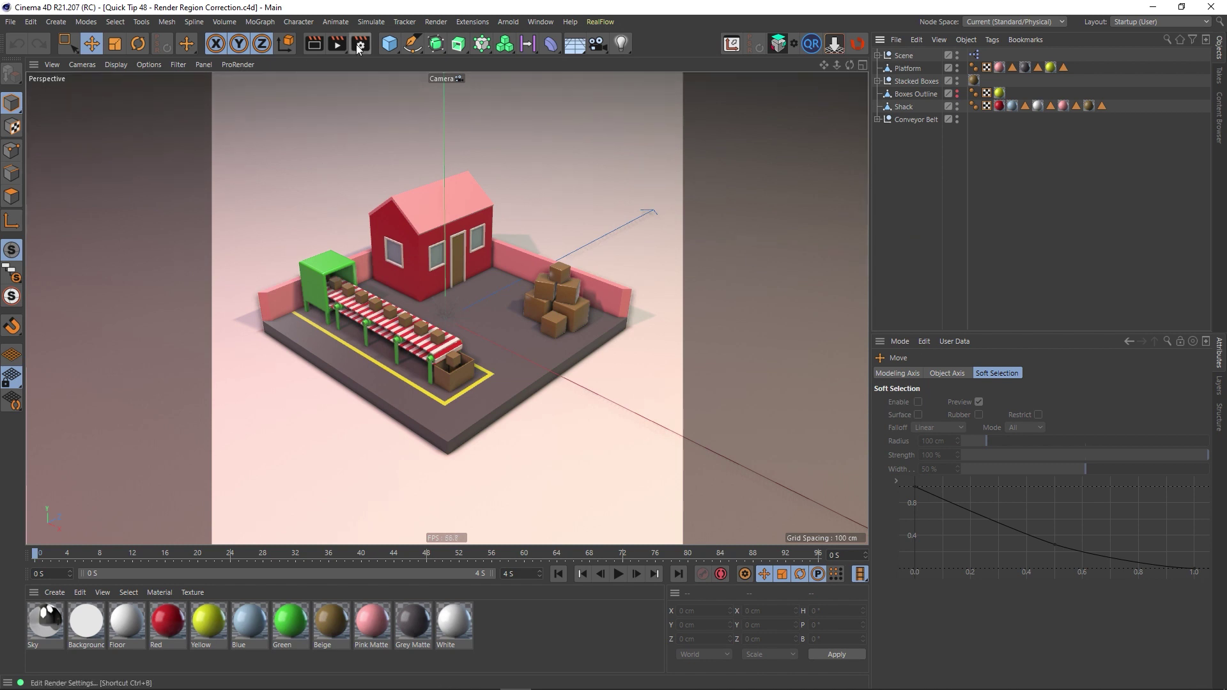
{"action": "left_click", "coordinate": [361, 44]}
{"action": "left_click", "coordinate": [397, 99]}
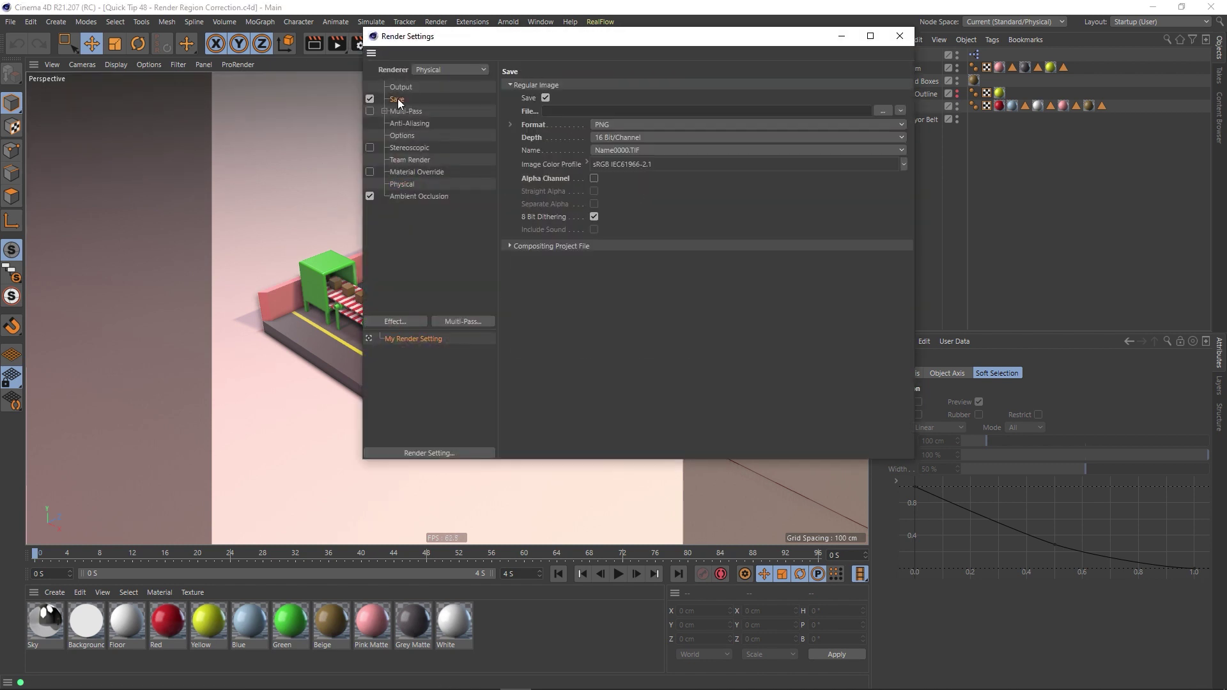
{"action": "left_click", "coordinate": [399, 90]}
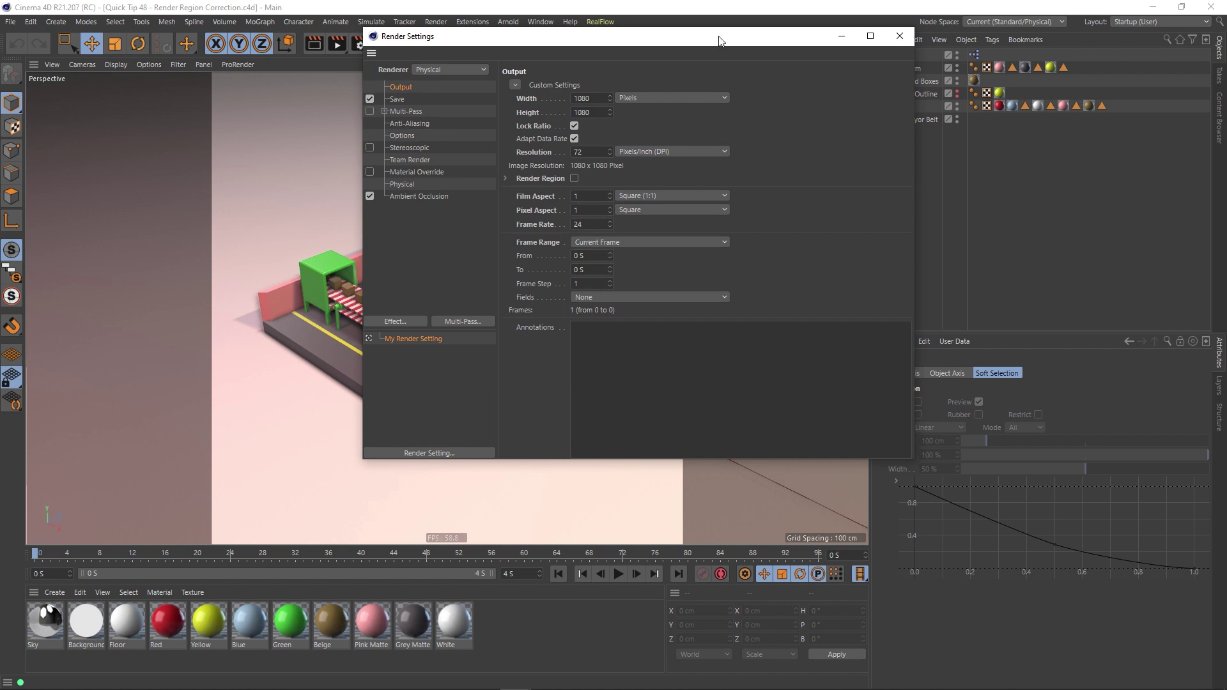
{"action": "left_click", "coordinate": [898, 37]}
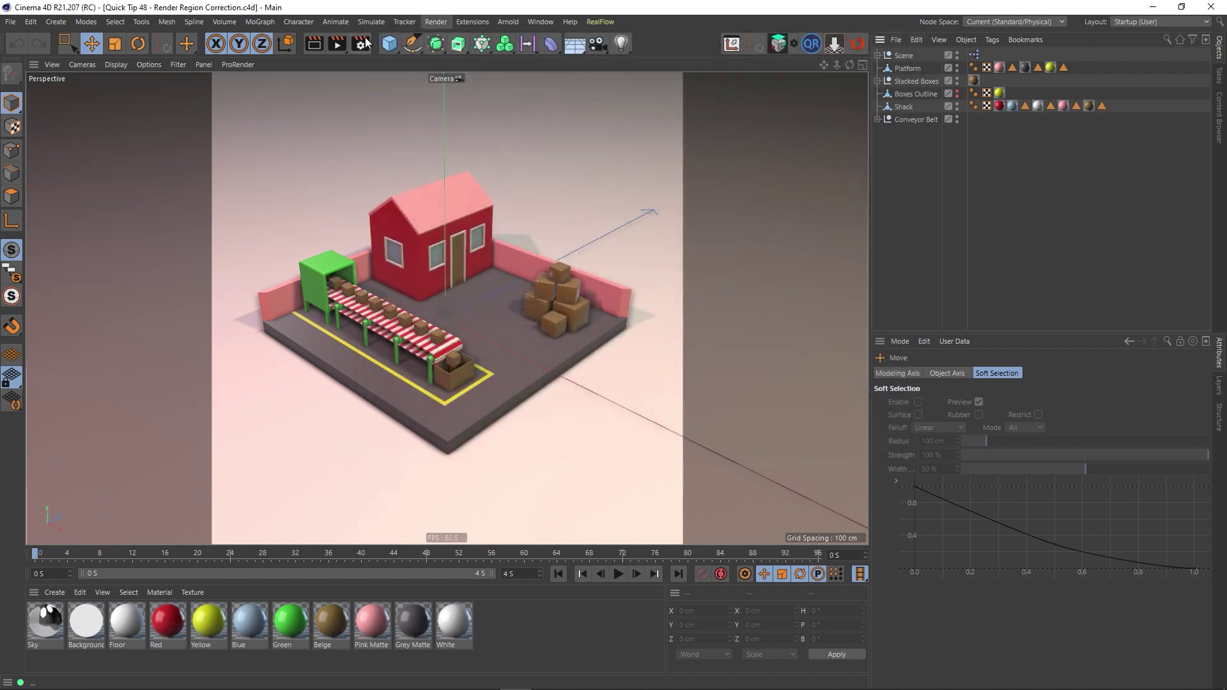
Step: Render the current frame to the Picture Viewer, close it, and scrub to frame 96
{"action": "left_click", "coordinate": [338, 45]}
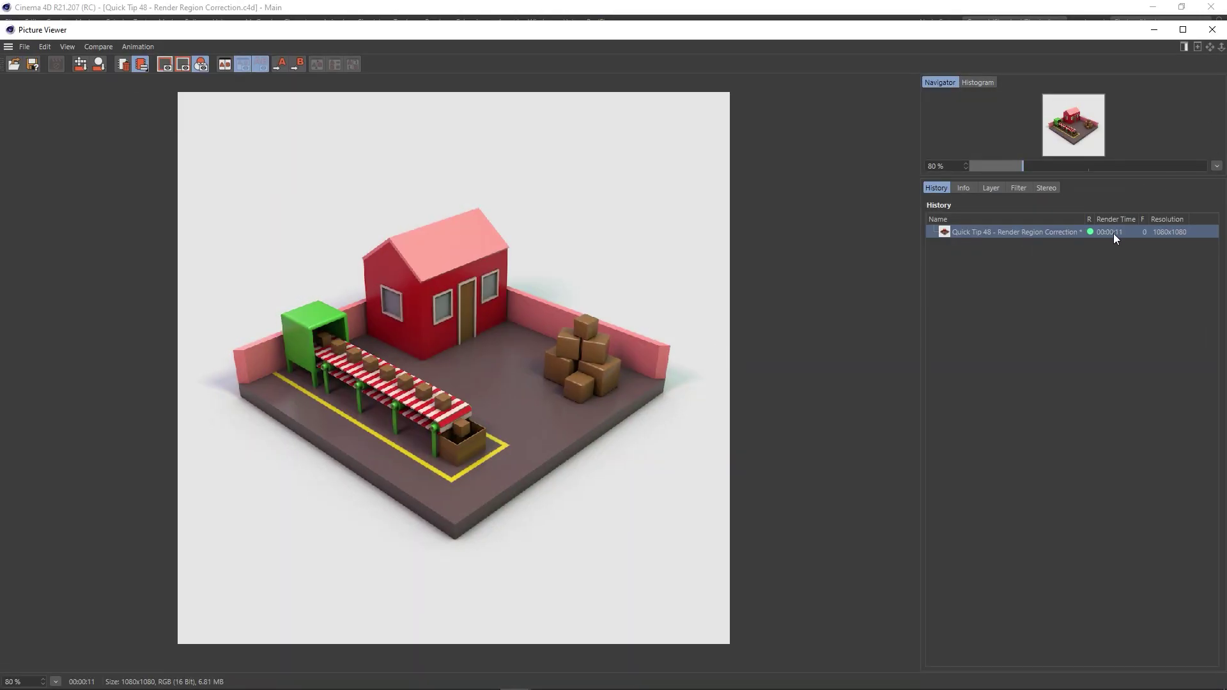
{"action": "left_click", "coordinate": [1211, 31]}
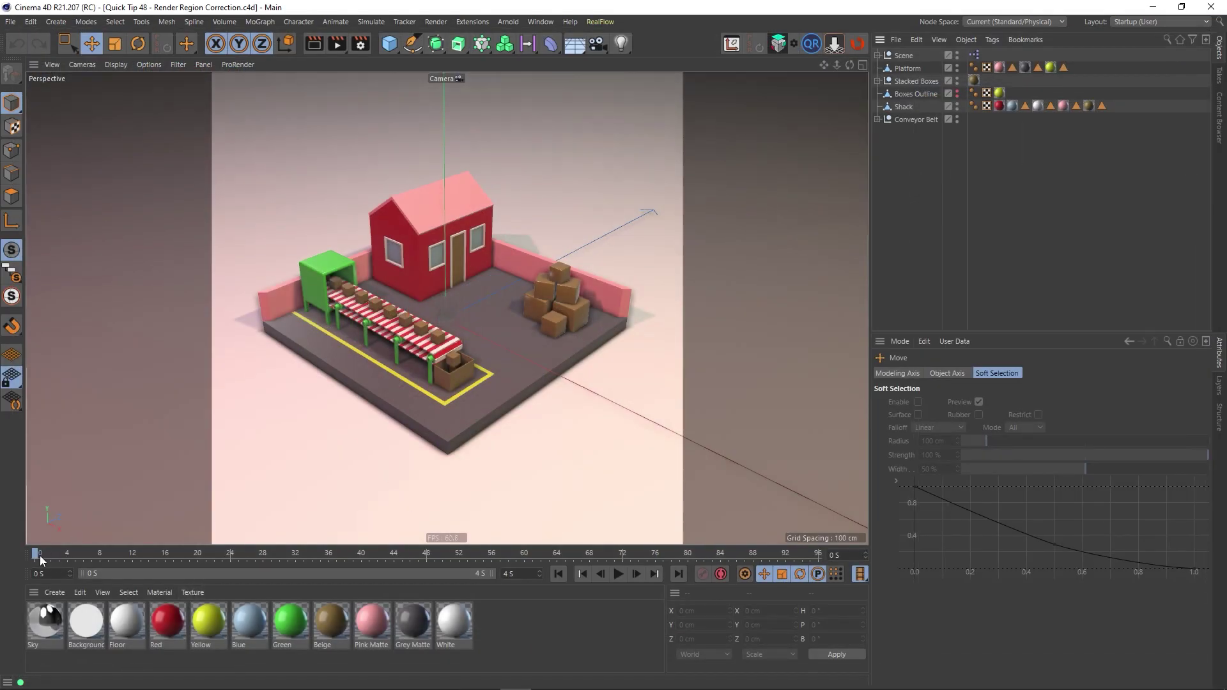
{"action": "mouse_move", "coordinate": [39, 554]}
{"action": "left_mouse_down"}
{"action": "mouse_move", "coordinate": [864, 557]}
{"action": "mouse_move", "coordinate": [36, 556]}
{"action": "left_mouse_up"}
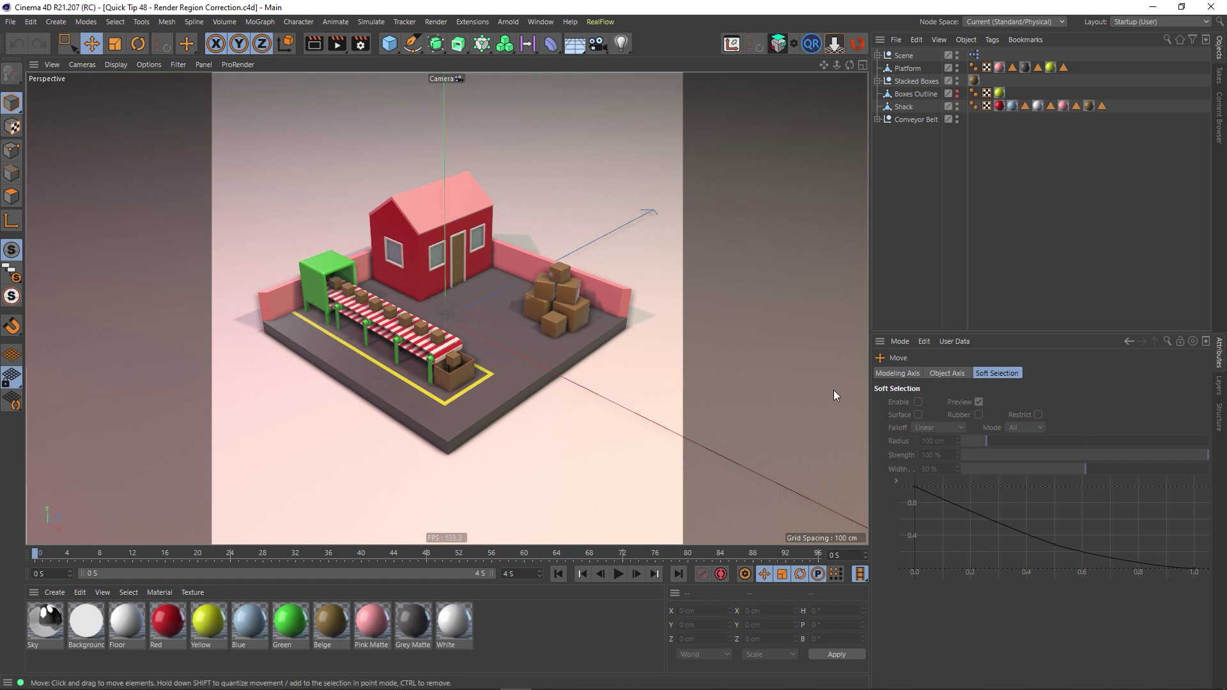
{"action": "mouse_move", "coordinate": [245, 683]}
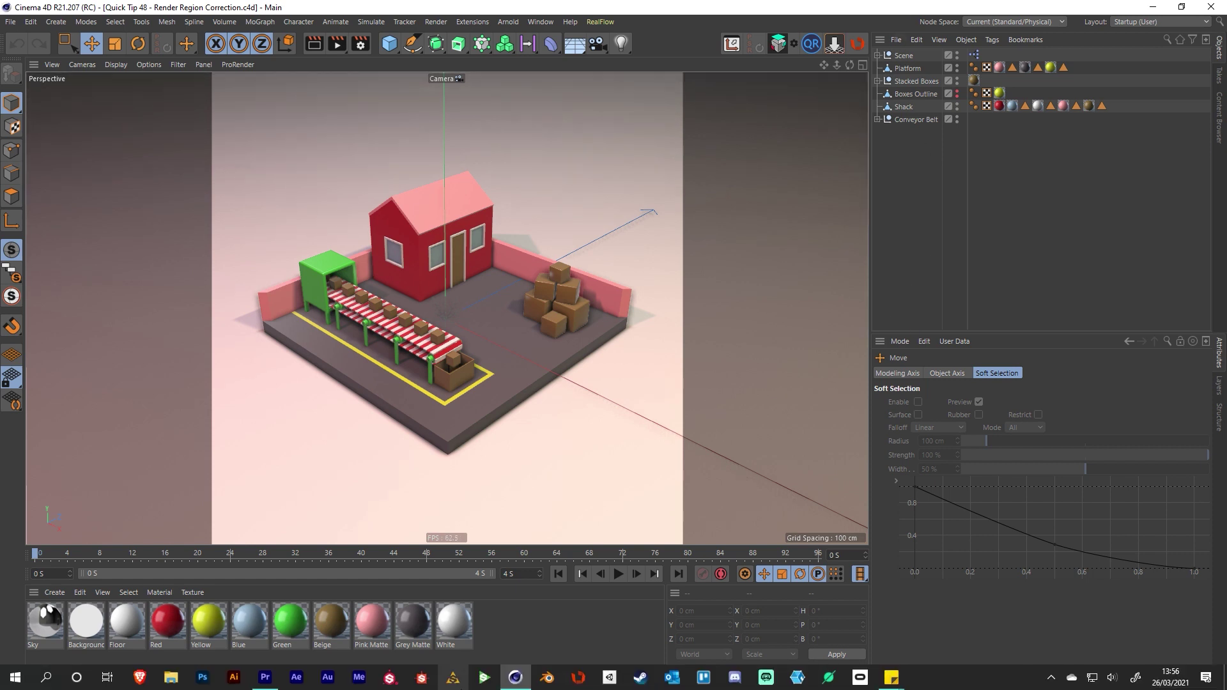
{"action": "left_click", "coordinate": [267, 683]}
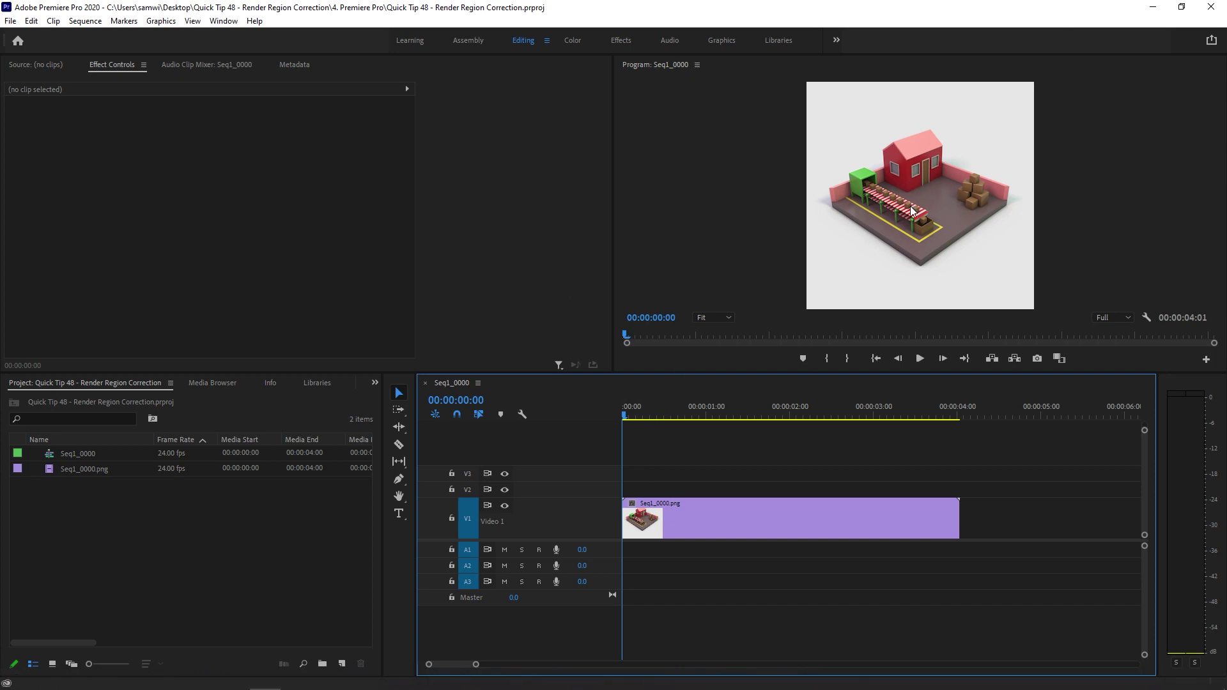
{"action": "key", "text": "grave"}
{"action": "key", "text": "space"}
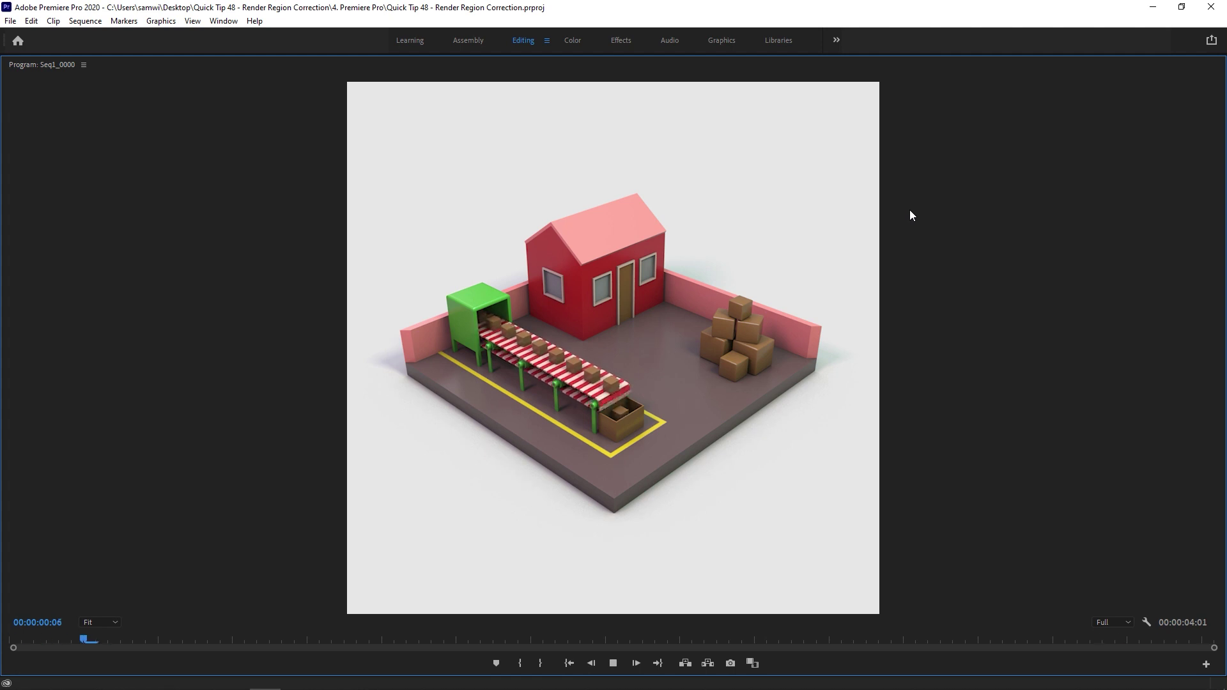
{"action": "key", "text": "space"}
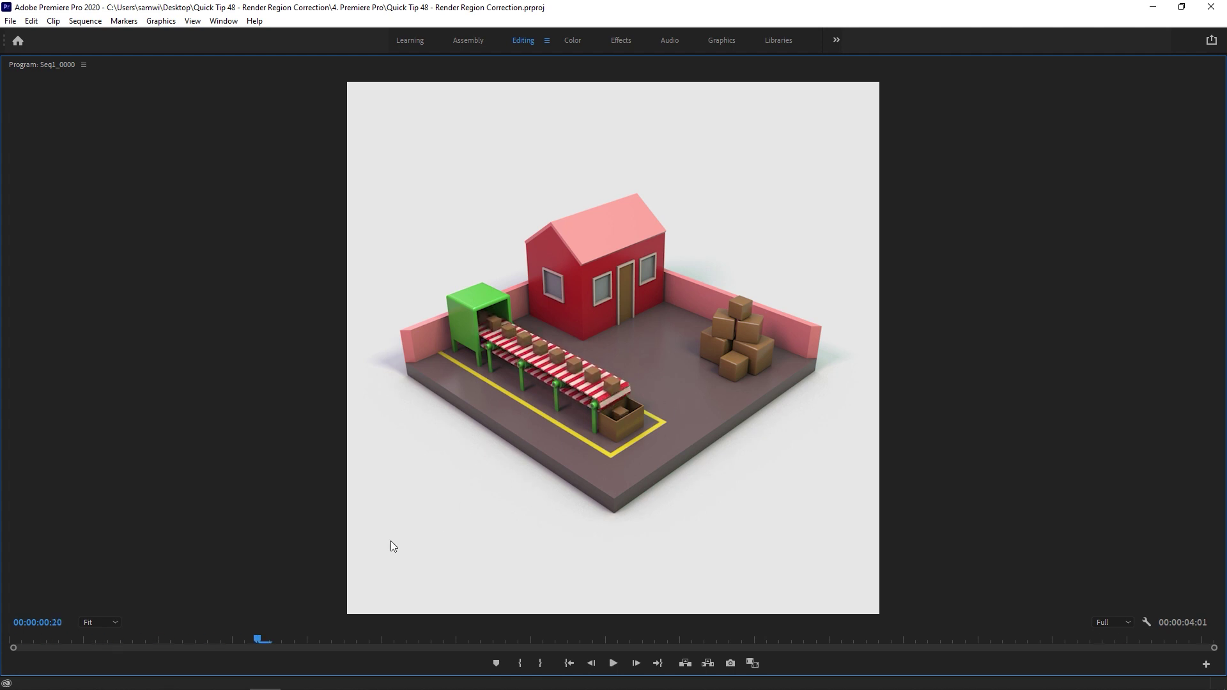
{"action": "key", "text": "Home"}
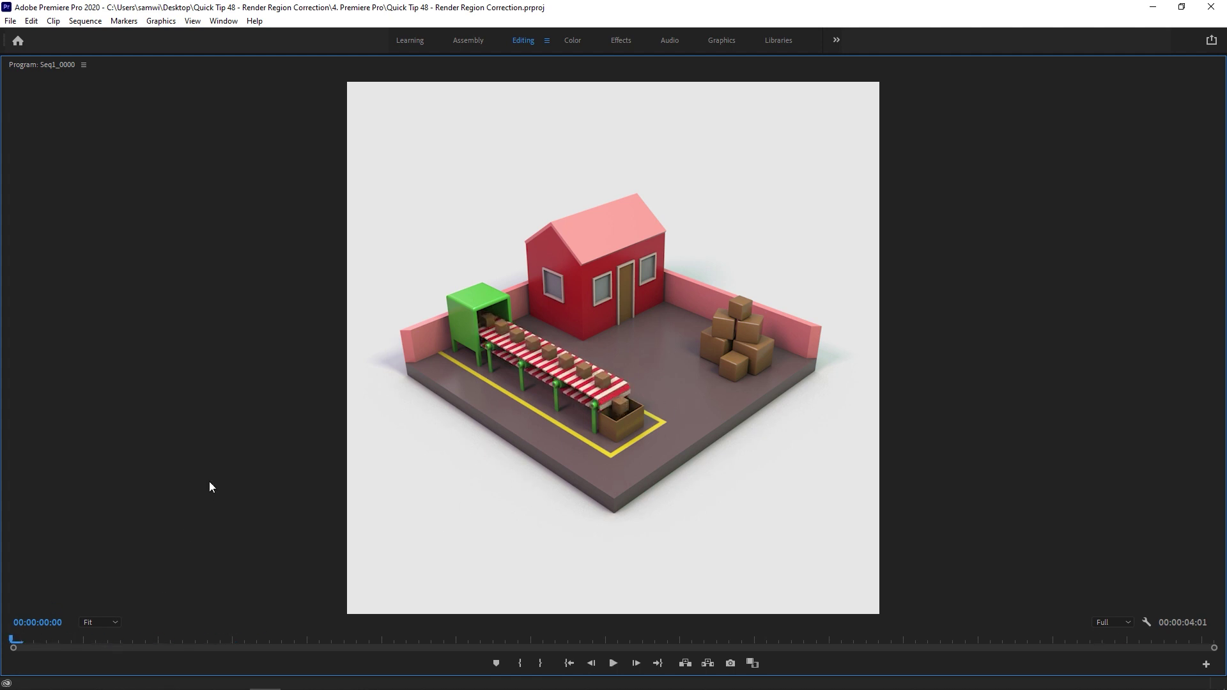
{"action": "key", "text": "grave"}
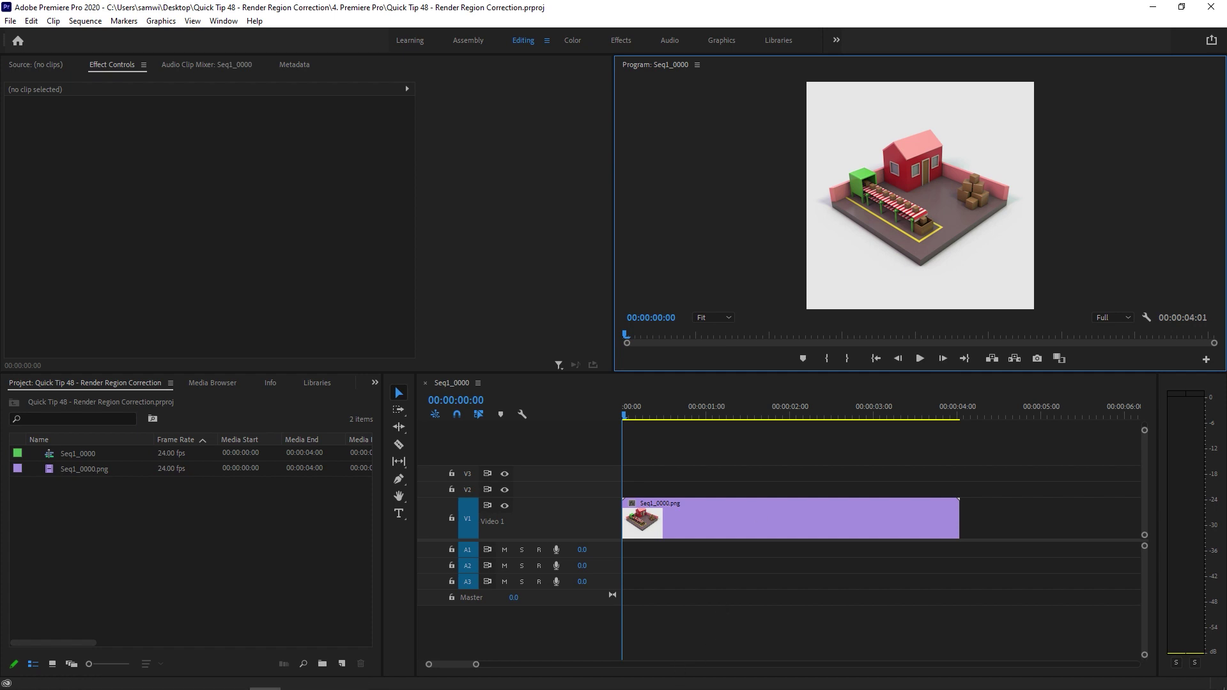
{"action": "left_click", "coordinate": [515, 676]}
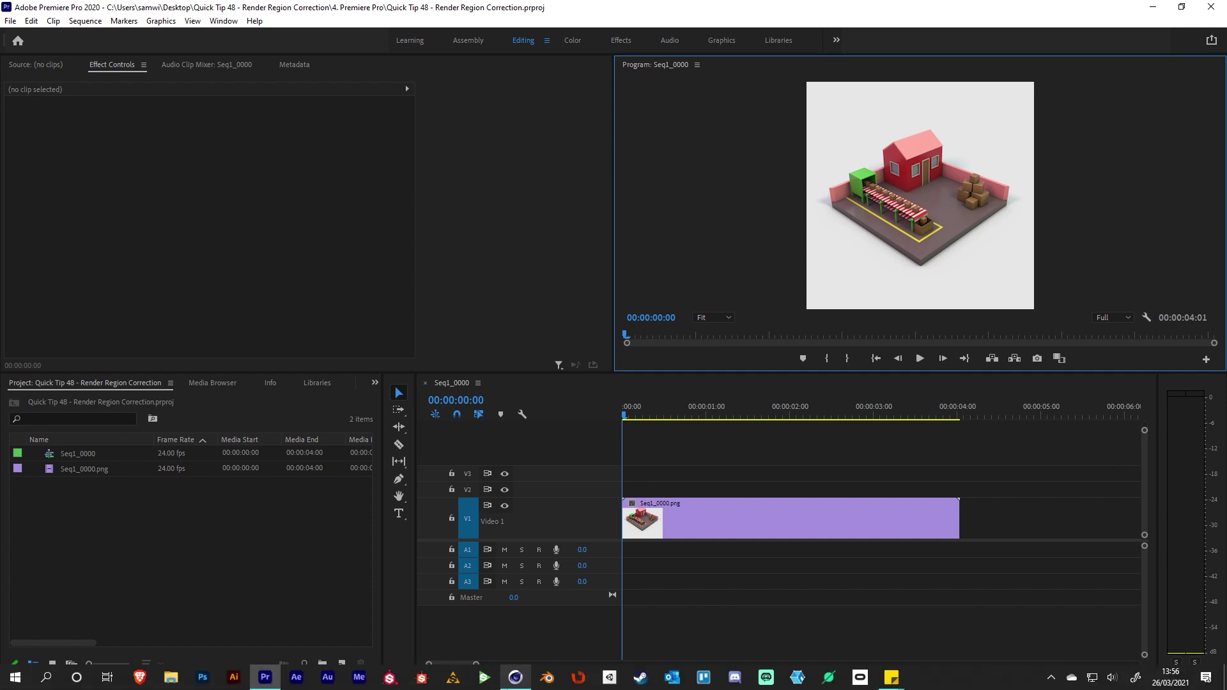
Step: Select Boxes Outline and switch on its editor and render visibility
{"action": "left_click", "coordinate": [515, 676]}
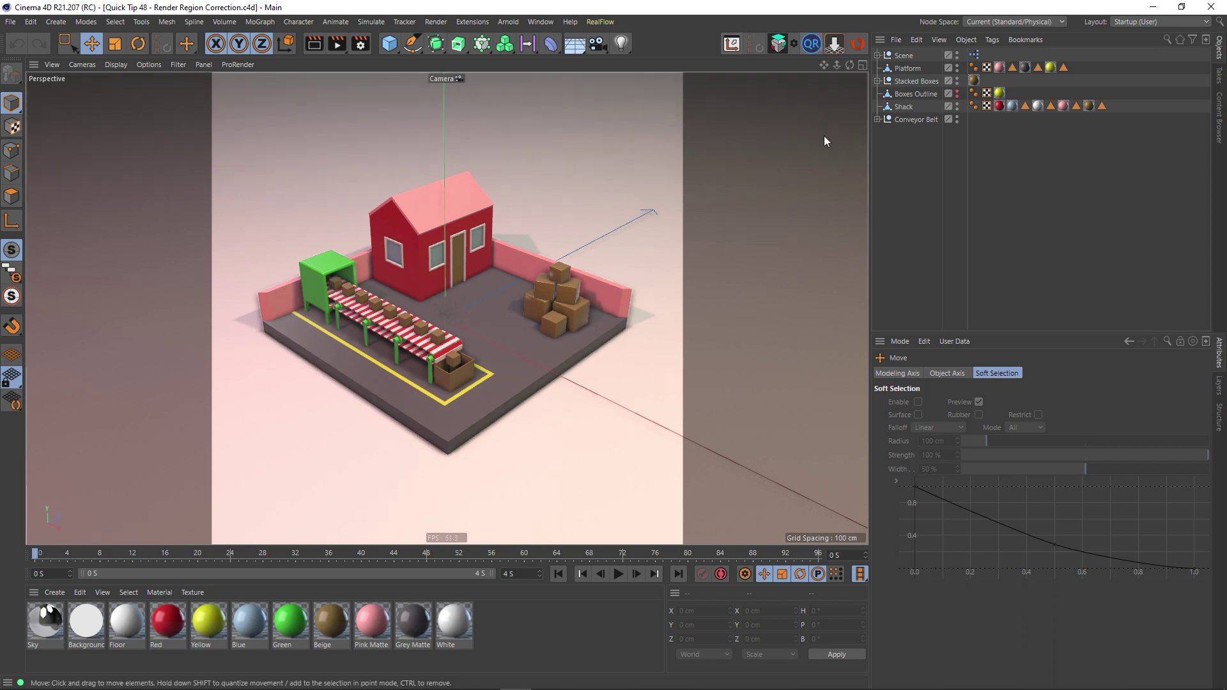
{"action": "left_click", "coordinate": [918, 92]}
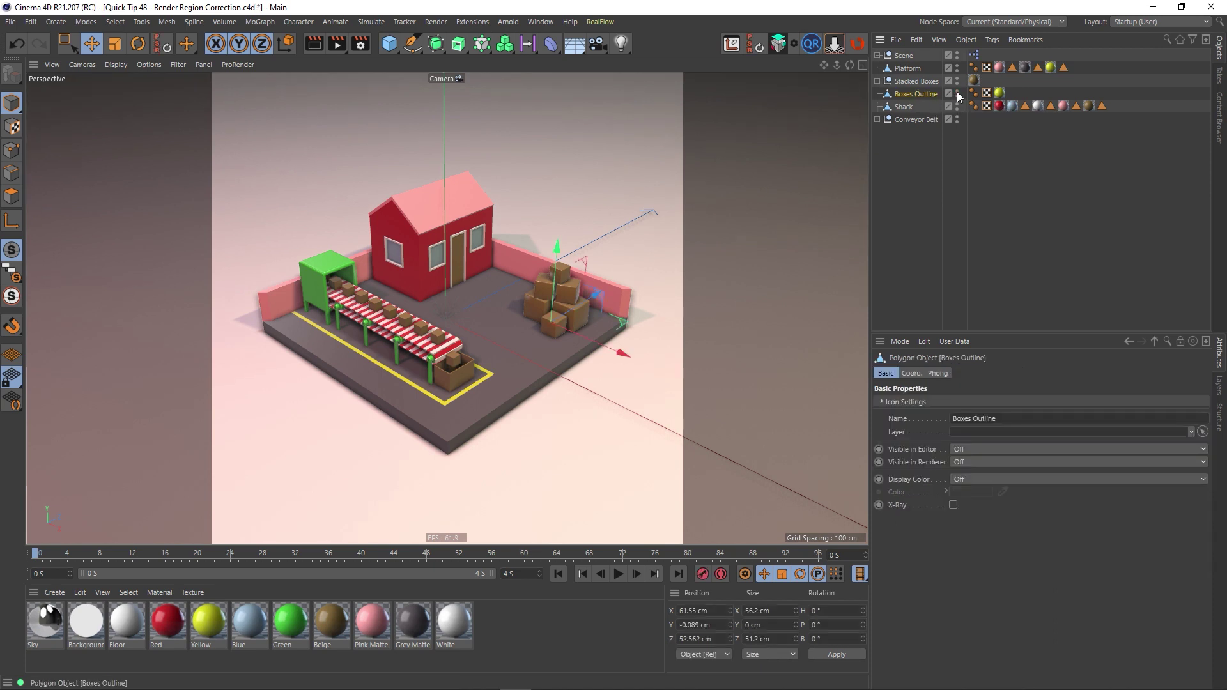
{"action": "left_click", "coordinate": [956, 93]}
{"action": "left_click", "coordinate": [922, 188]}
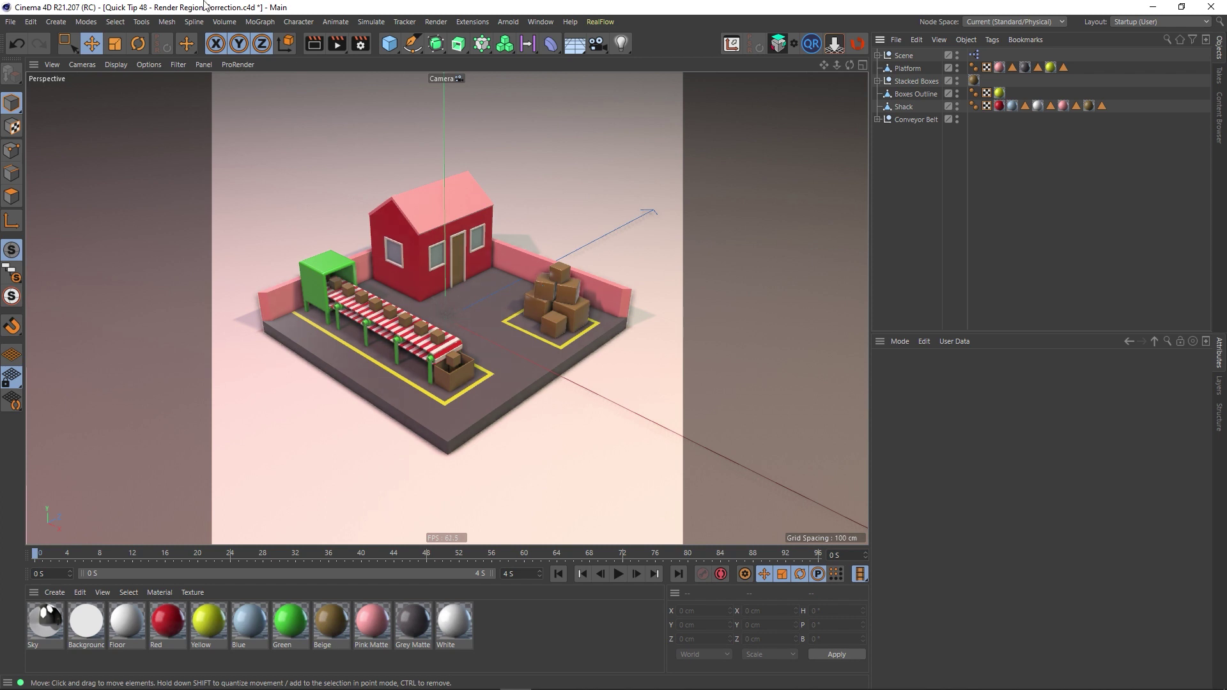
Step: Enable Interactive Render Region and adjust its edges tightly around the stacked boxes
{"action": "left_click", "coordinate": [343, 45]}
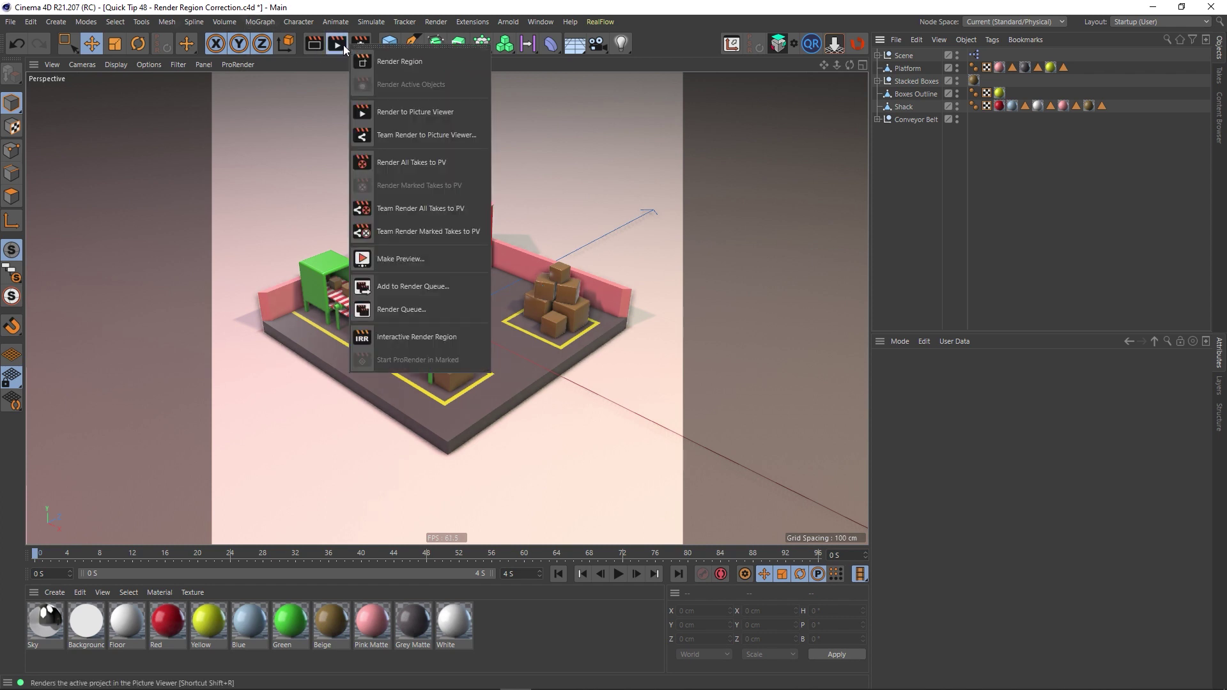
{"action": "left_click", "coordinate": [416, 336]}
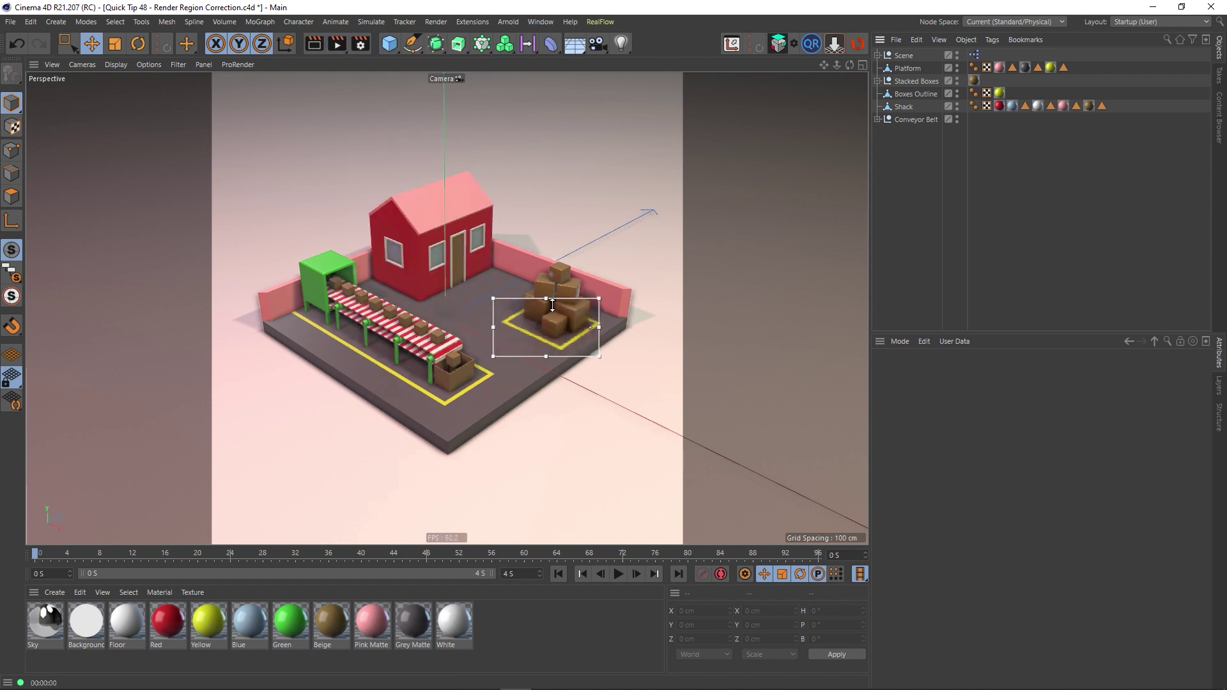
{"action": "mouse_move", "coordinate": [553, 305]}
{"action": "left_mouse_down"}
{"action": "mouse_move", "coordinate": [549, 256]}
{"action": "mouse_move", "coordinate": [538, 295]}
{"action": "left_mouse_up"}
{"action": "left_click", "coordinate": [532, 320]}
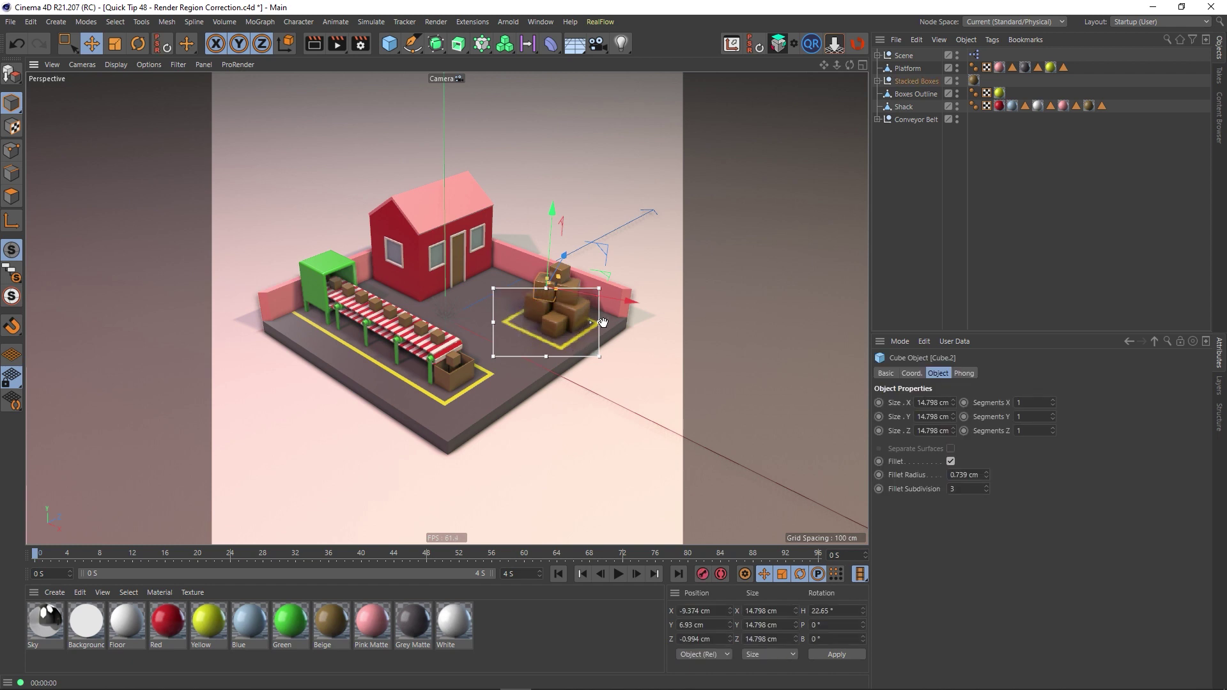
{"action": "left_click_drag", "start_coordinate": [604, 323], "coordinate": [608, 323]}
{"action": "left_click_drag", "start_coordinate": [552, 295], "coordinate": [503, 323]}
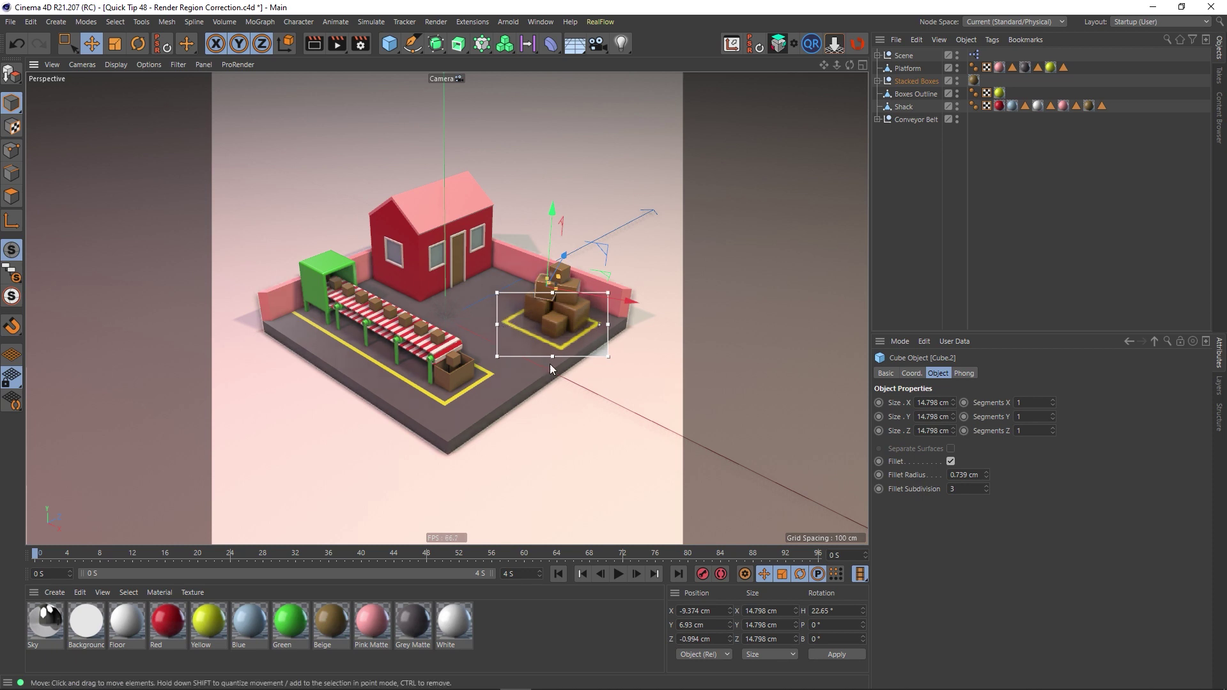
{"action": "left_click_drag", "start_coordinate": [553, 369], "coordinate": [556, 363]}
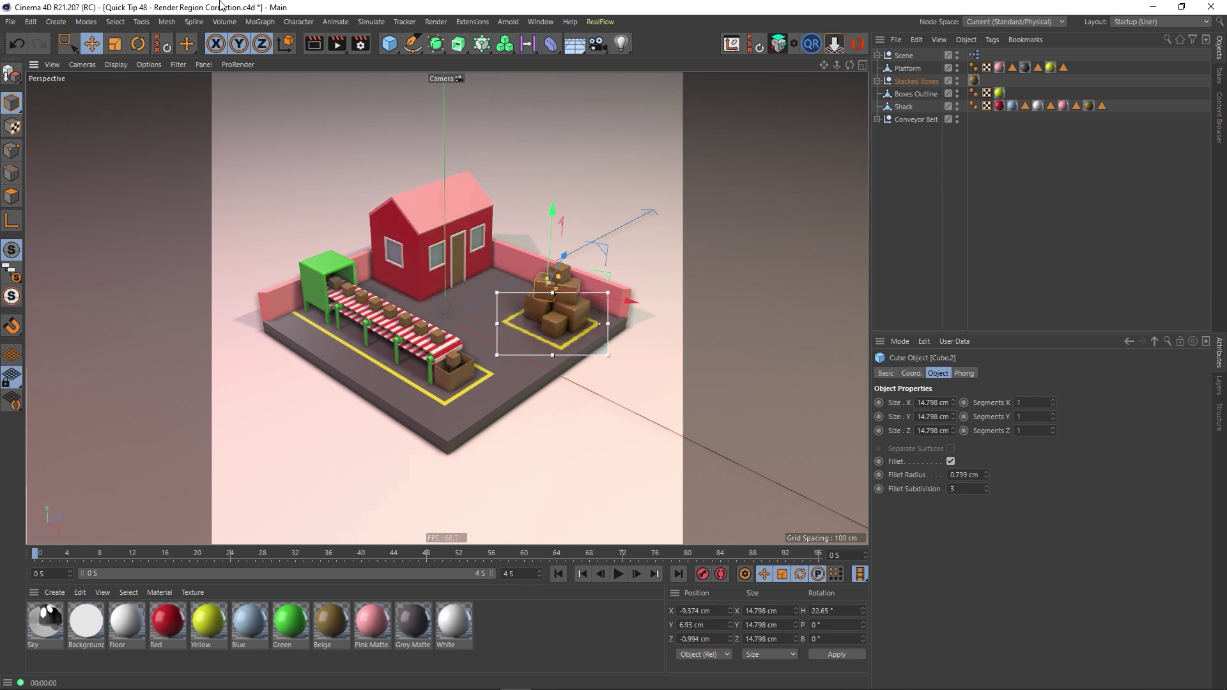
Step: Enable Render Region, copy borders 652/502/174/434 from the IRR, then disable the interactive region
{"action": "left_click", "coordinate": [363, 45]}
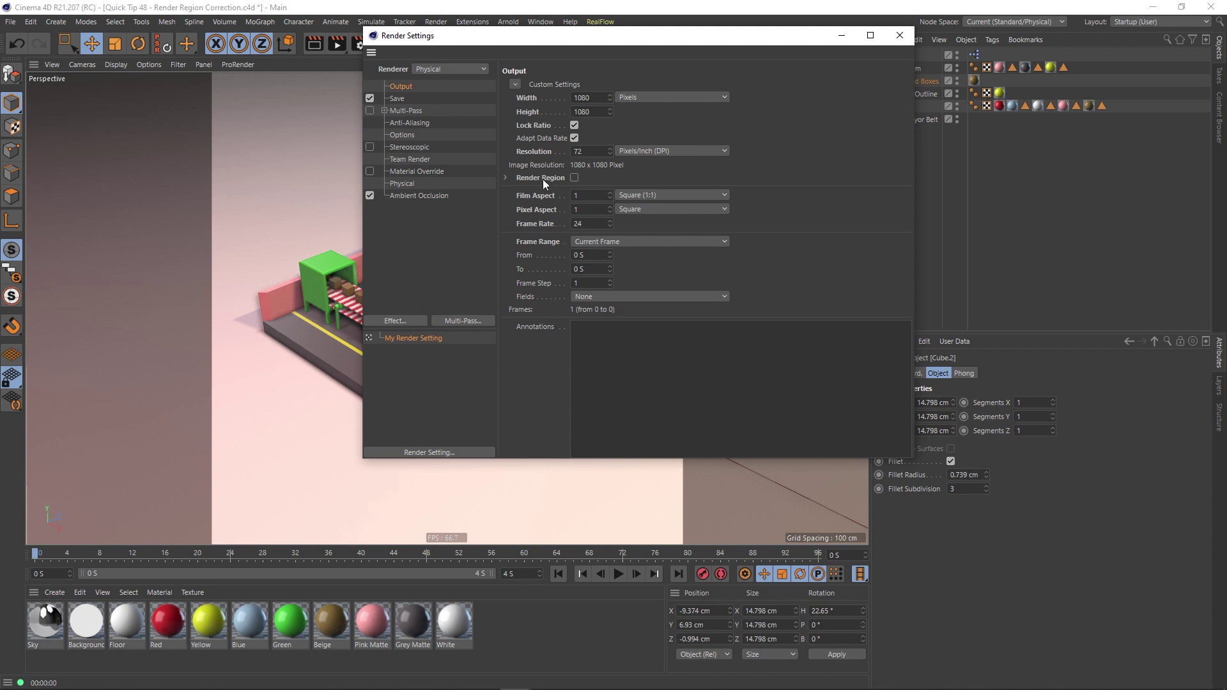
{"action": "left_click", "coordinate": [505, 178]}
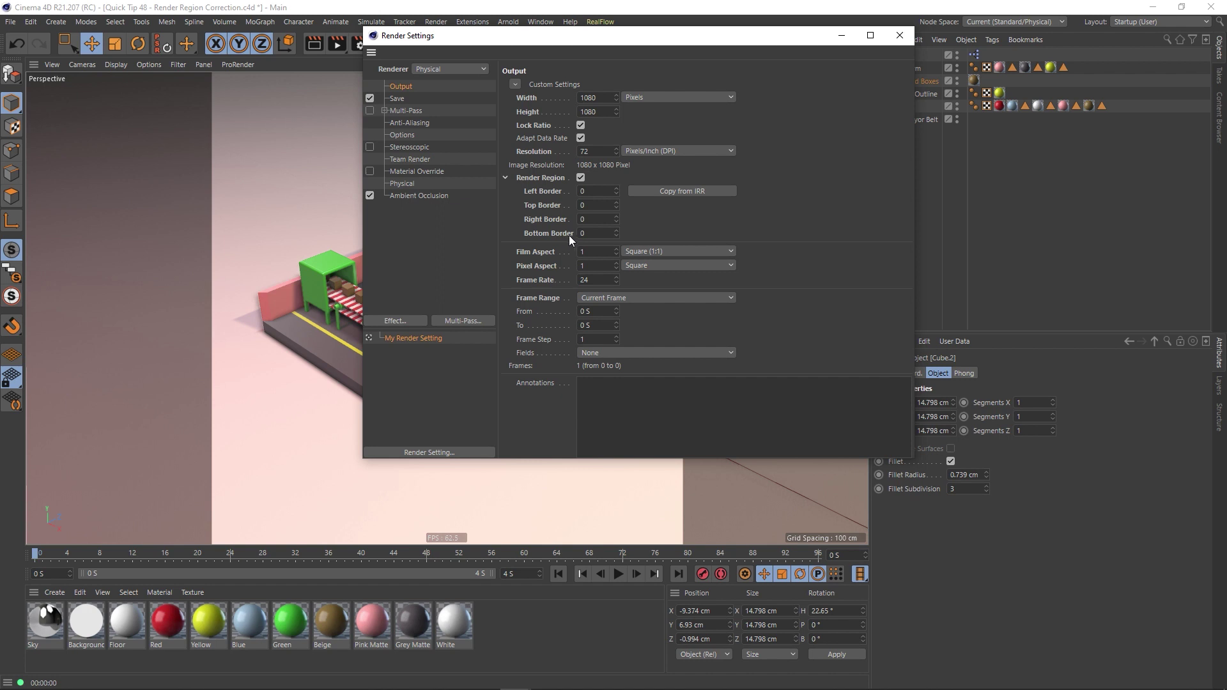
{"action": "left_click_drag", "start_coordinate": [638, 35], "coordinate": [912, 203]}
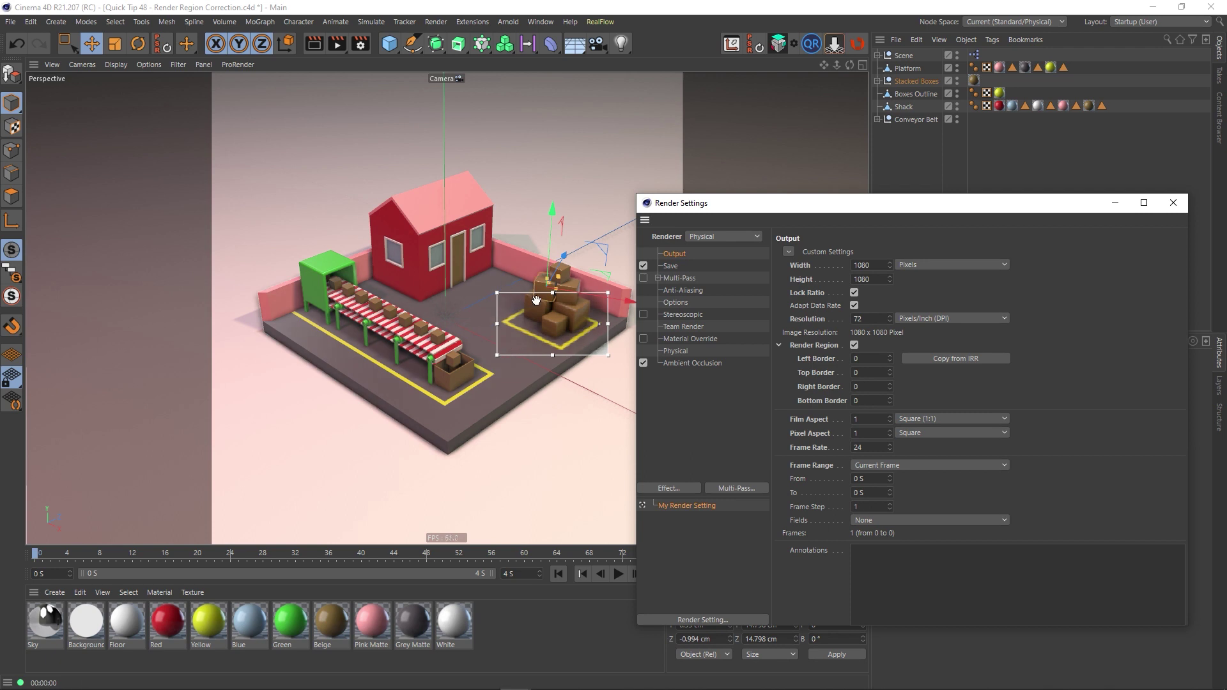
{"action": "left_click_drag", "start_coordinate": [728, 210], "coordinate": [710, 127]}
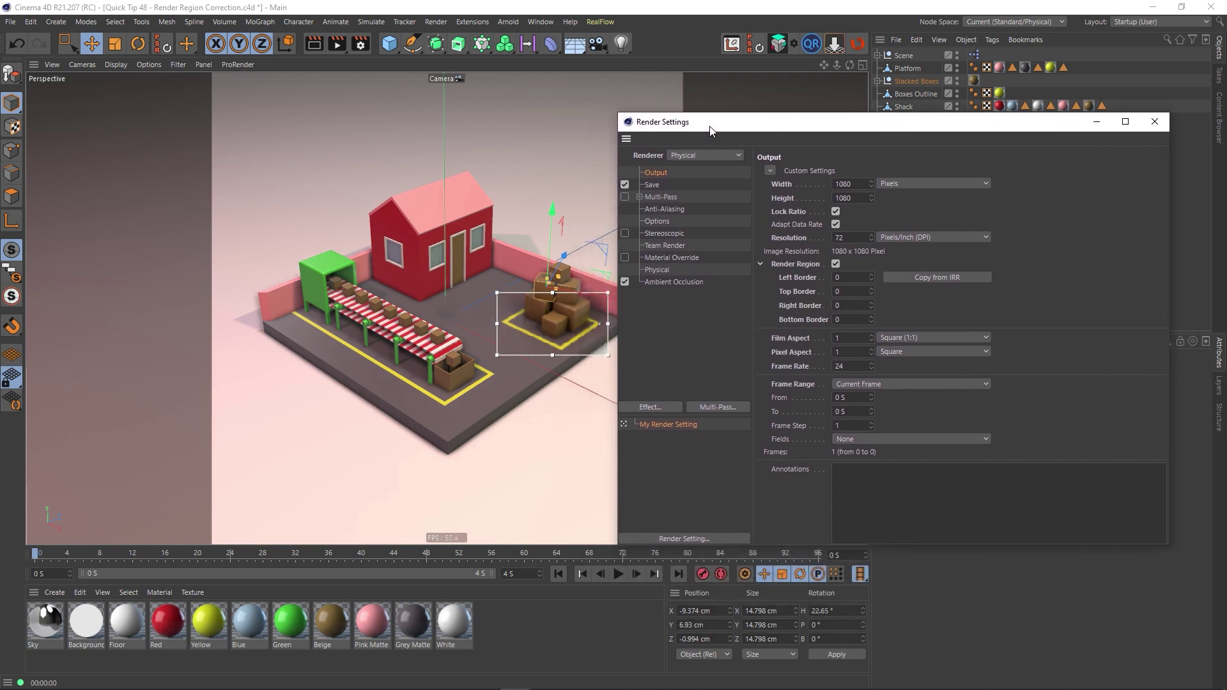
{"action": "left_click", "coordinate": [940, 277]}
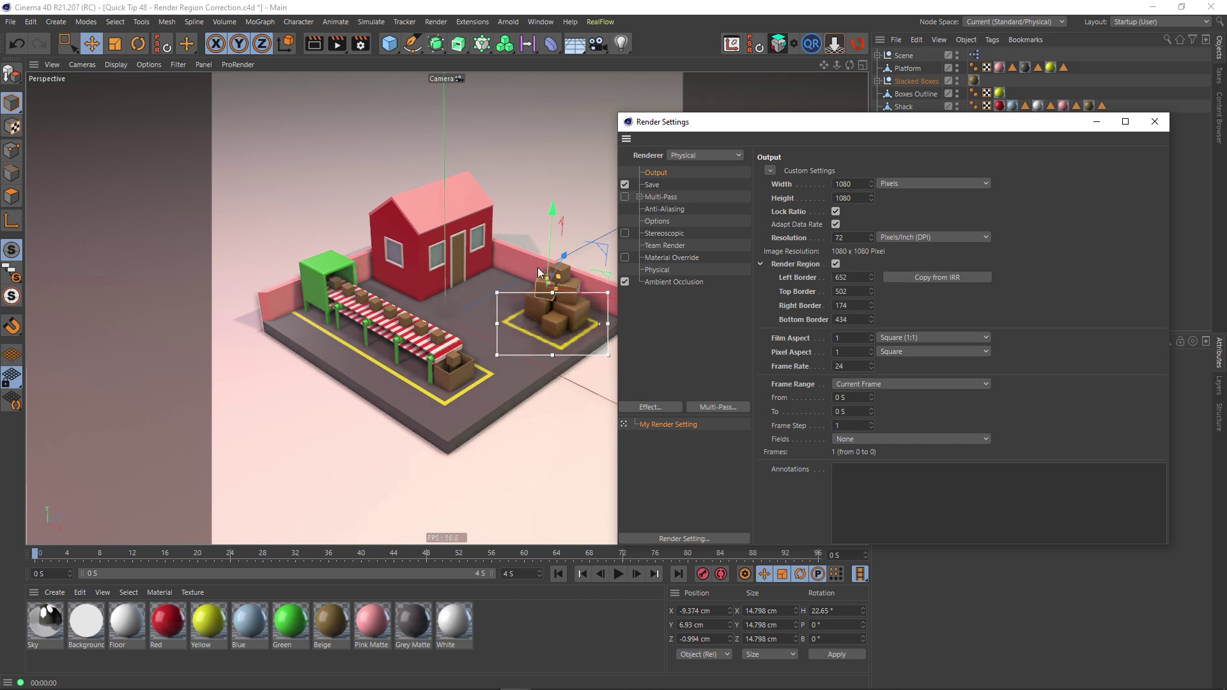
{"action": "left_click_drag", "start_coordinate": [347, 46], "coordinate": [408, 331]}
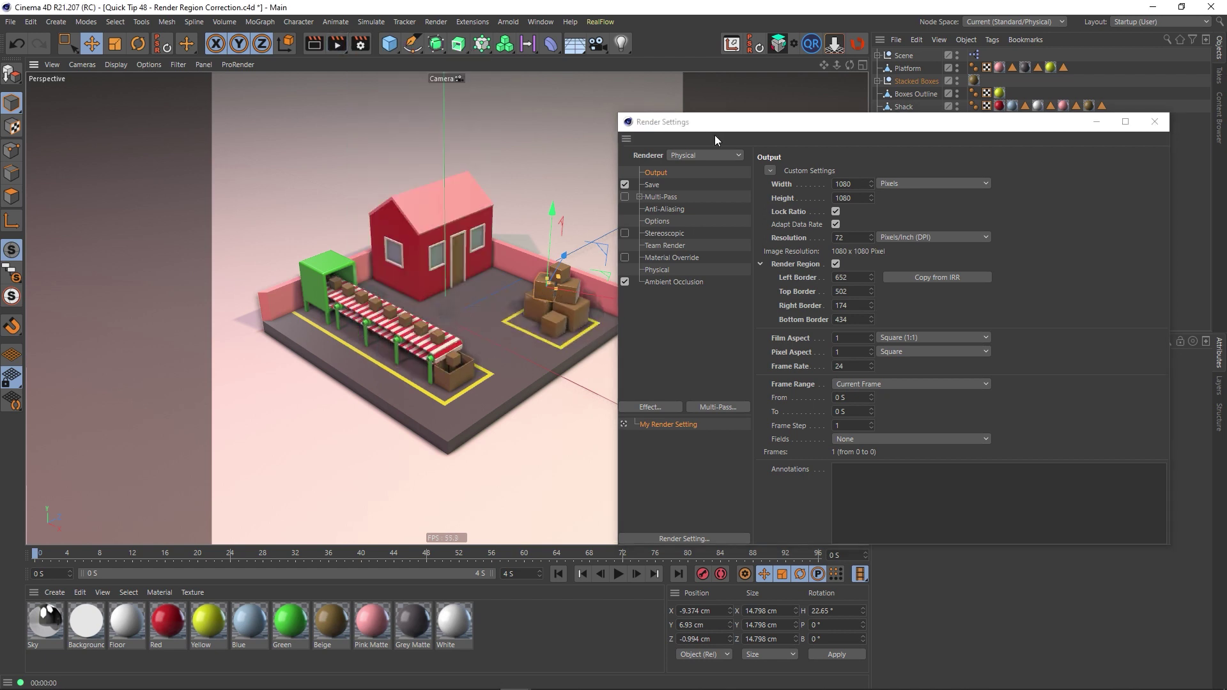
{"action": "left_click_drag", "start_coordinate": [727, 123], "coordinate": [377, 93]}
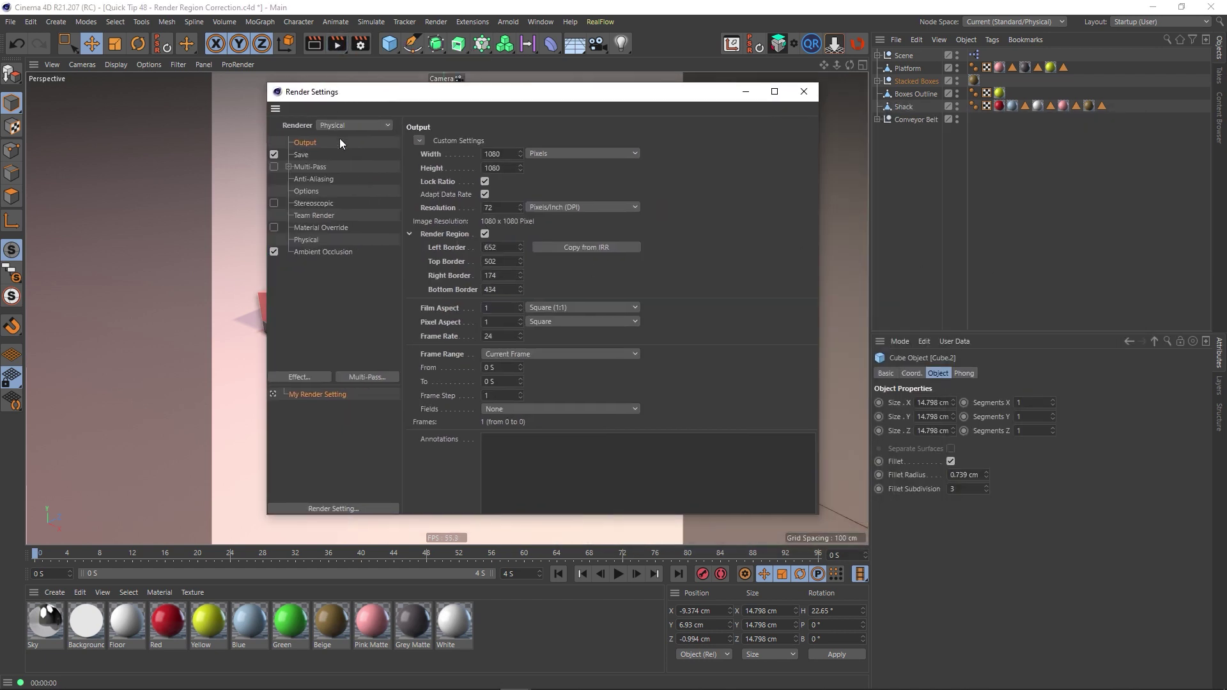
Step: Set the save file to Box Outline.png, confirm overwrite, and render the boxes region
{"action": "left_click", "coordinate": [340, 42]}
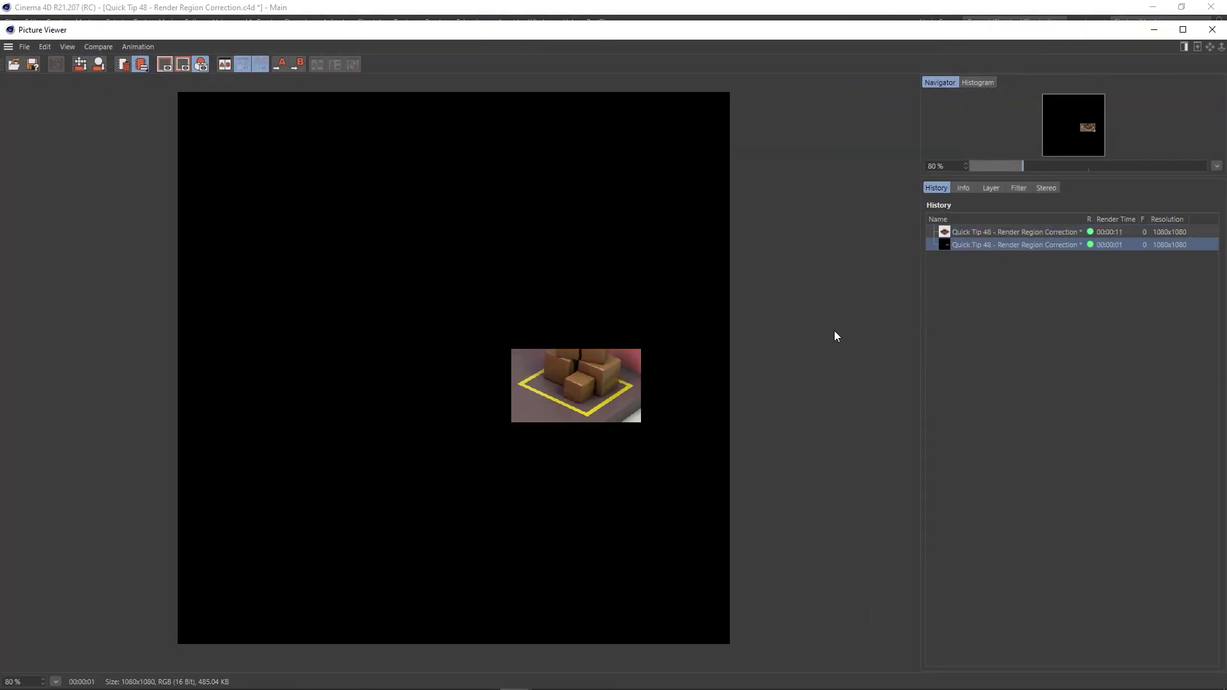
{"action": "left_click", "coordinate": [1211, 30]}
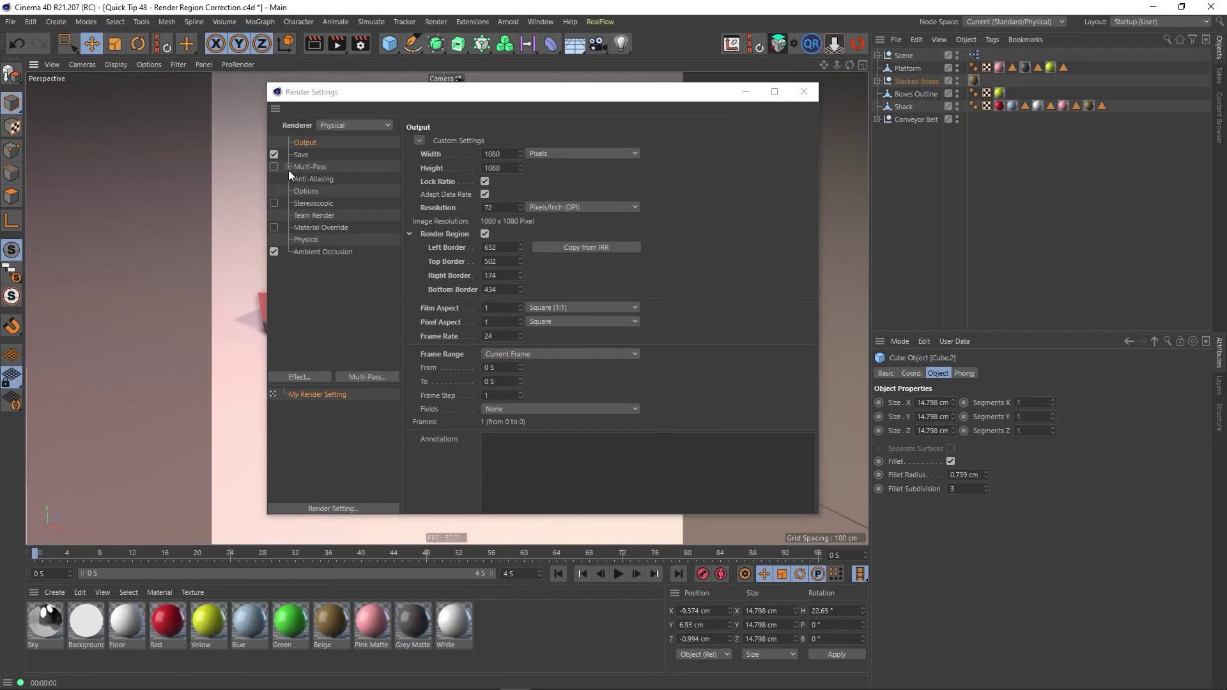
{"action": "left_click", "coordinate": [299, 155]}
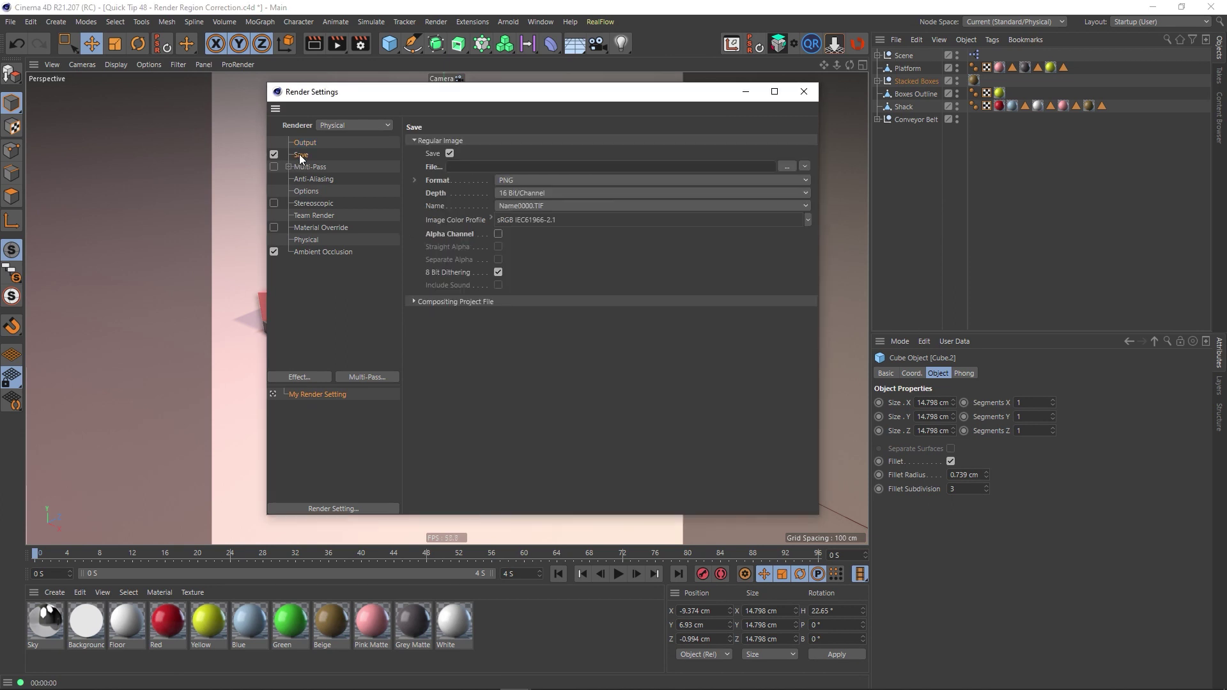
{"action": "left_click", "coordinate": [785, 167]}
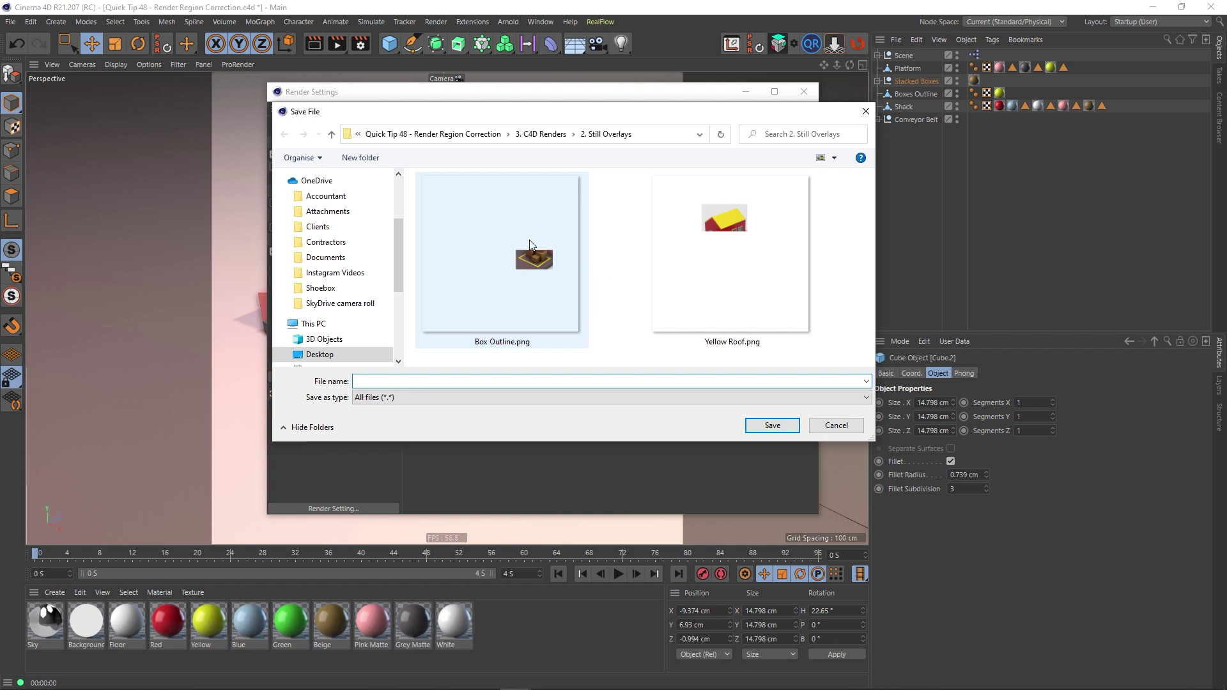
{"action": "left_click", "coordinate": [521, 267]}
{"action": "left_click", "coordinate": [770, 428]}
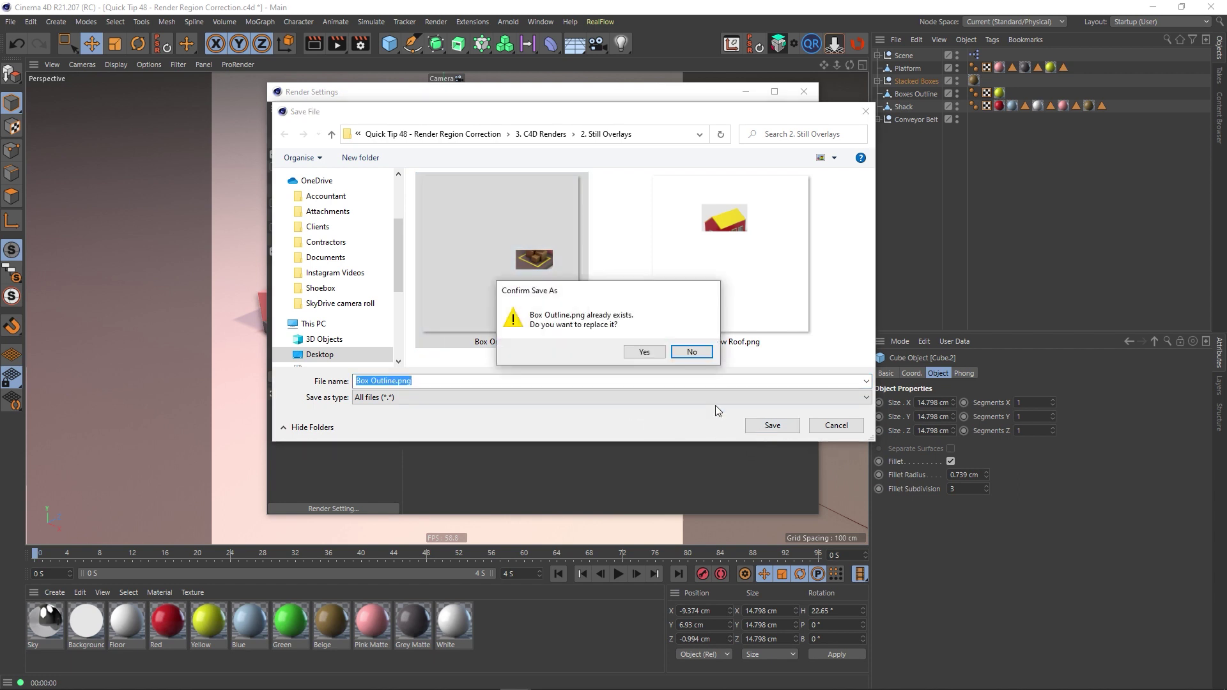
{"action": "left_click", "coordinate": [639, 351]}
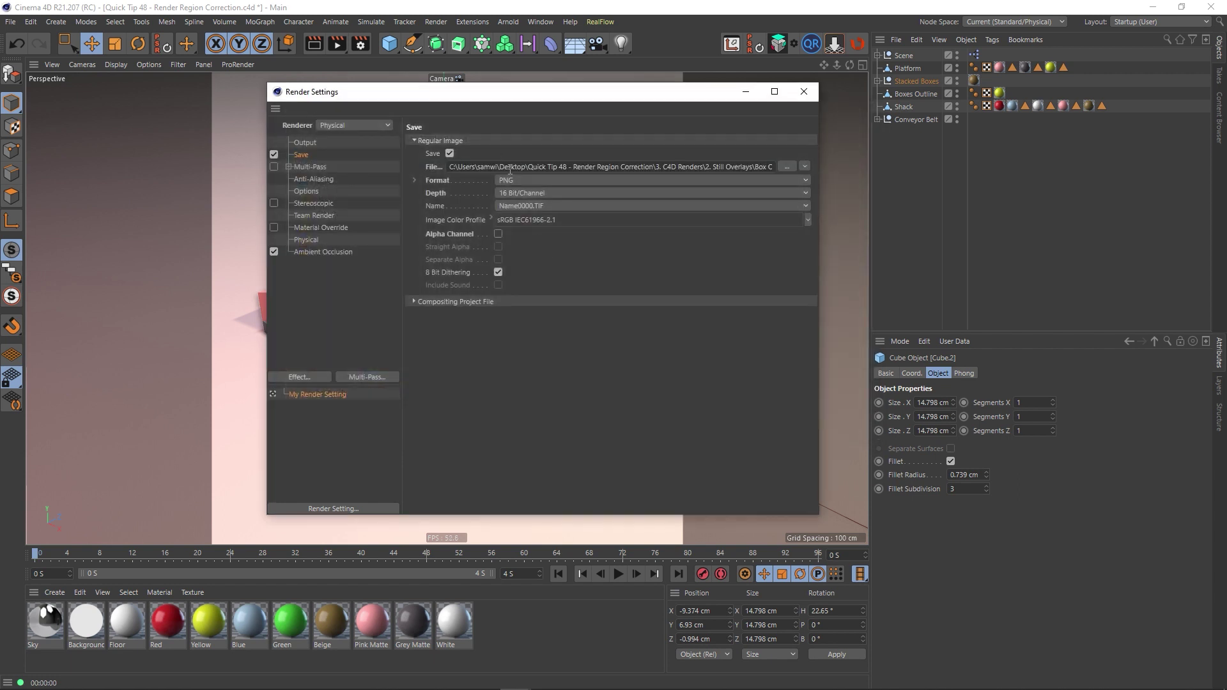
{"action": "left_click", "coordinate": [337, 43]}
{"action": "left_click", "coordinate": [610, 398]}
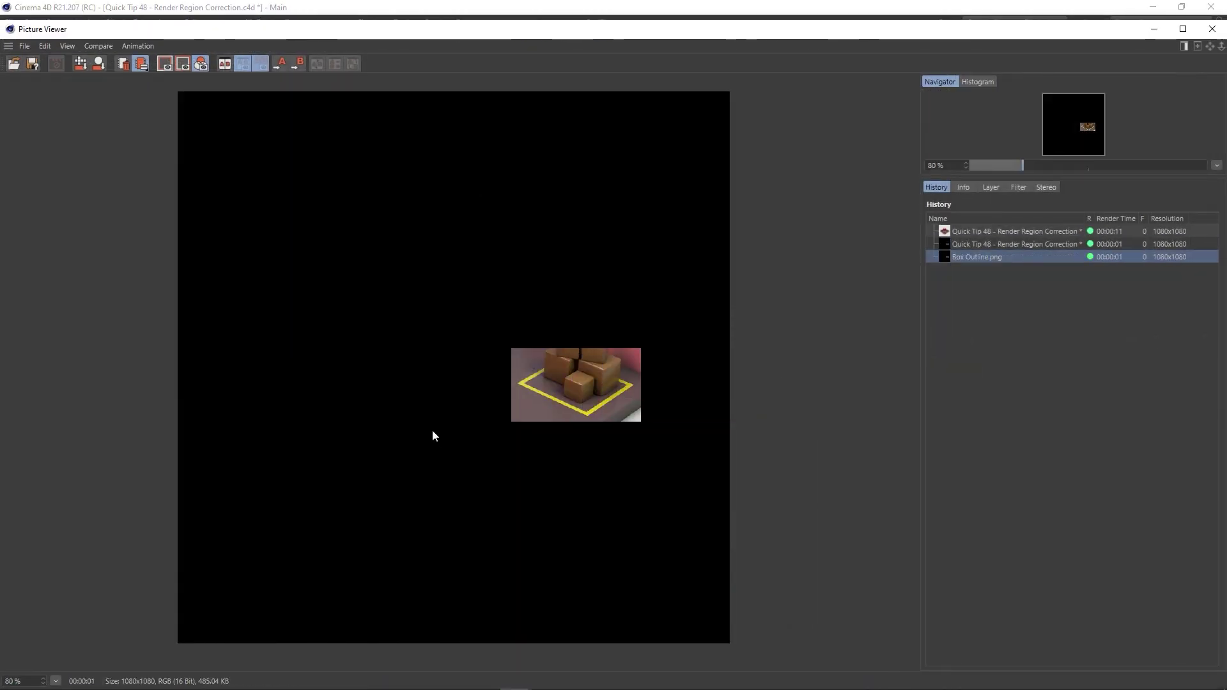
Step: Import Box Outline.png from Still Overlays onto V2, trimmed to end with the animation
{"action": "left_click", "coordinate": [1212, 29]}
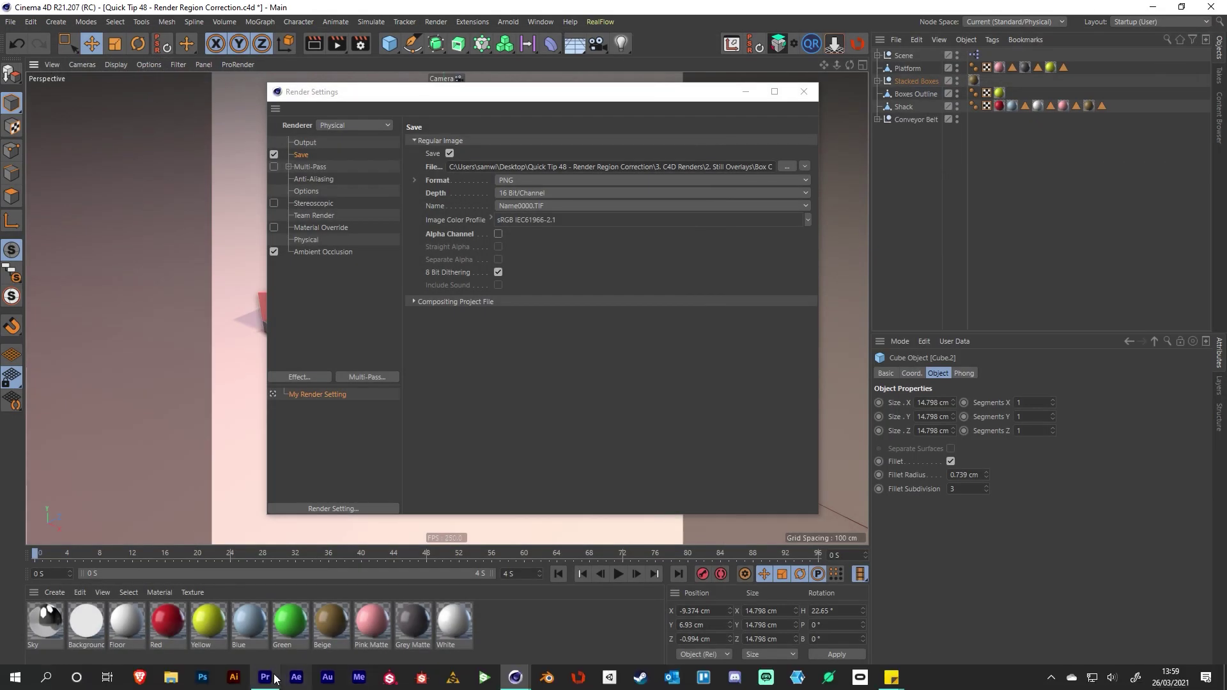
{"action": "left_click", "coordinate": [265, 678]}
{"action": "double_click", "coordinate": [120, 524]}
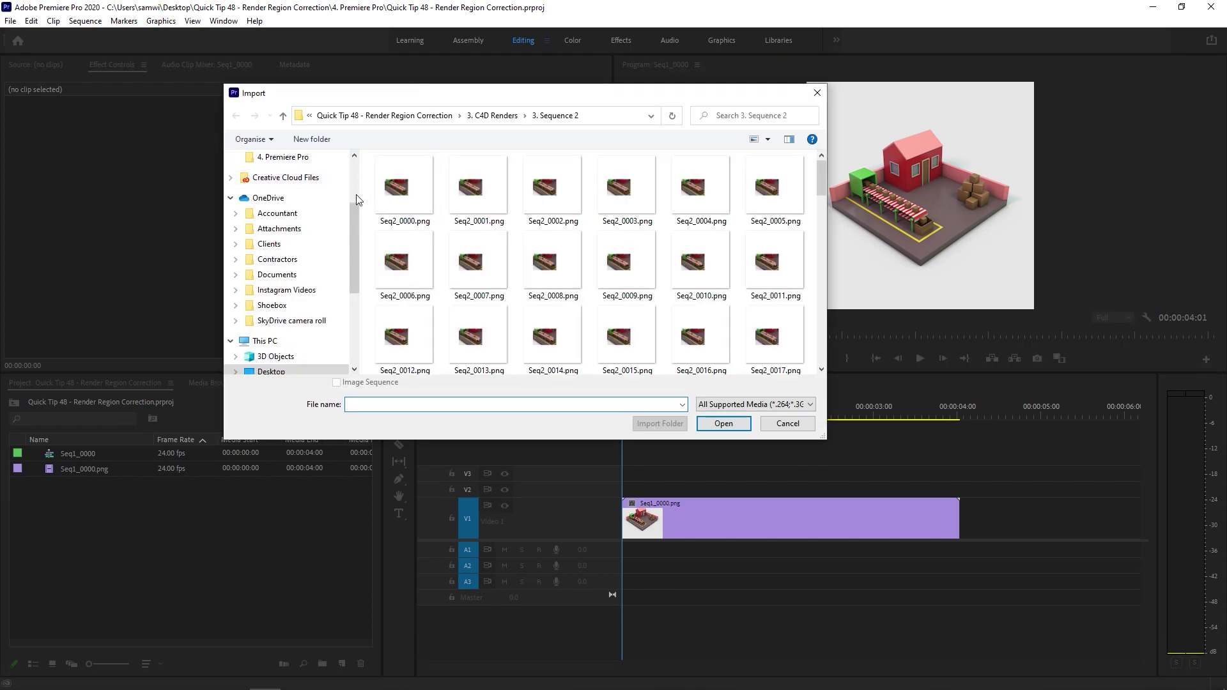
{"action": "left_click", "coordinate": [492, 116]}
{"action": "double_click", "coordinate": [415, 180]}
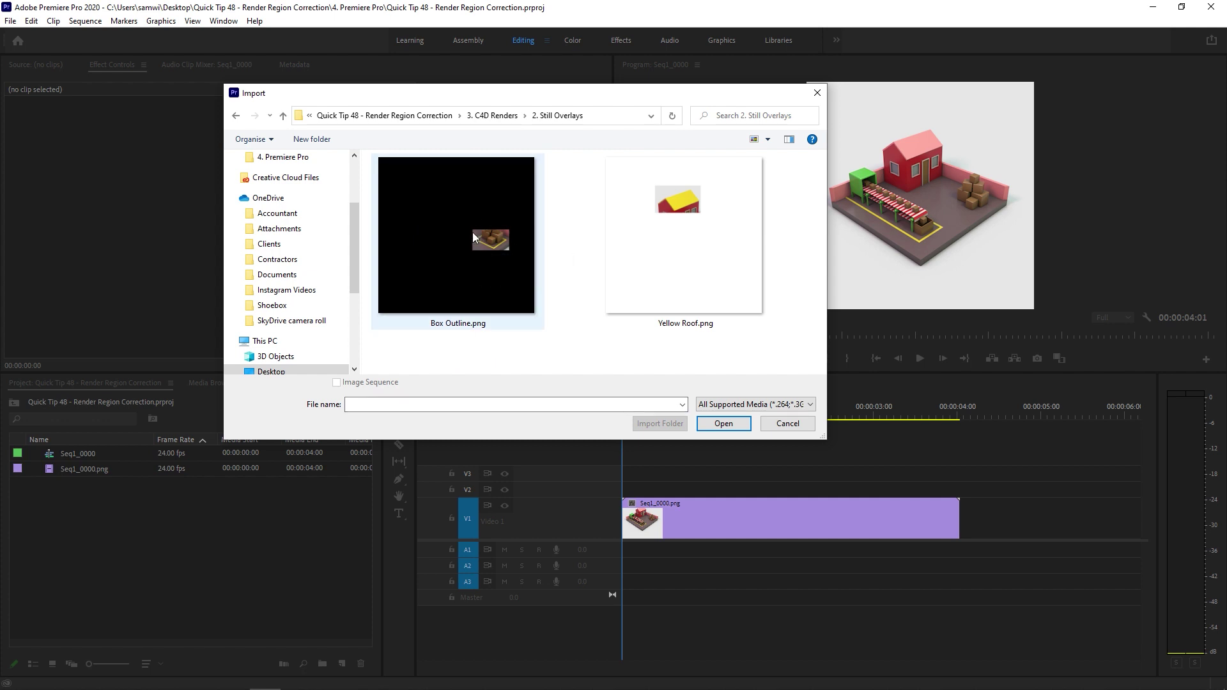
{"action": "double_click", "coordinate": [496, 251]}
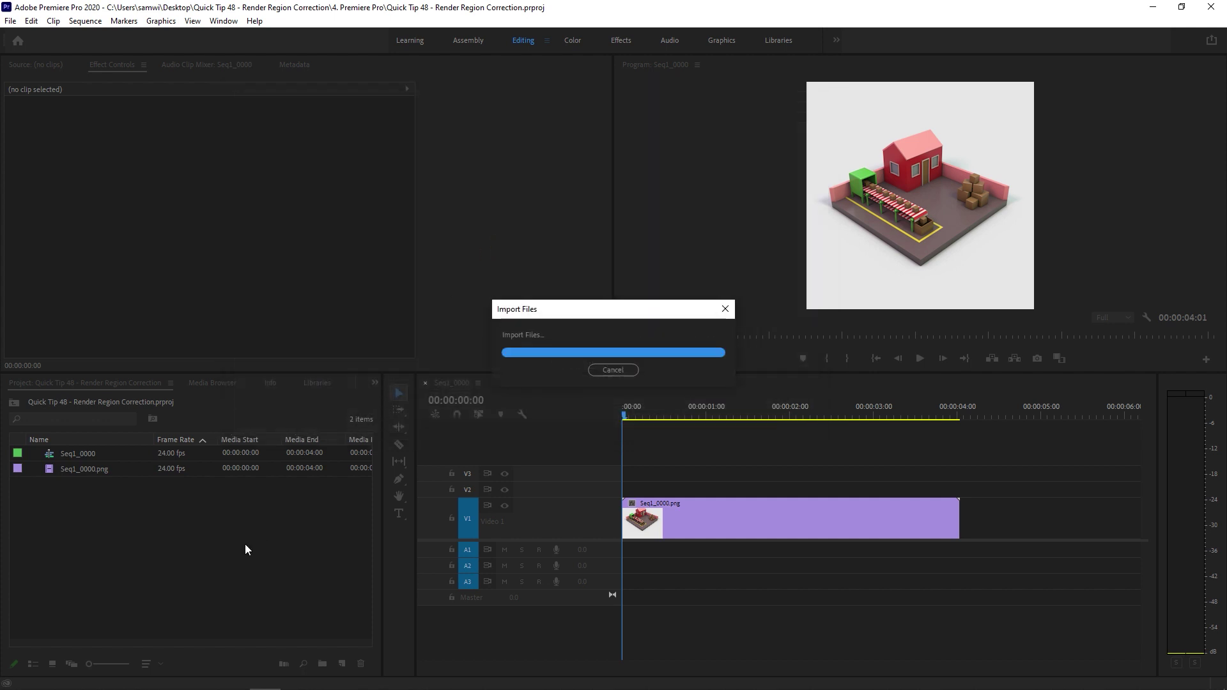
{"action": "left_click_drag", "start_coordinate": [60, 455], "coordinate": [612, 493]}
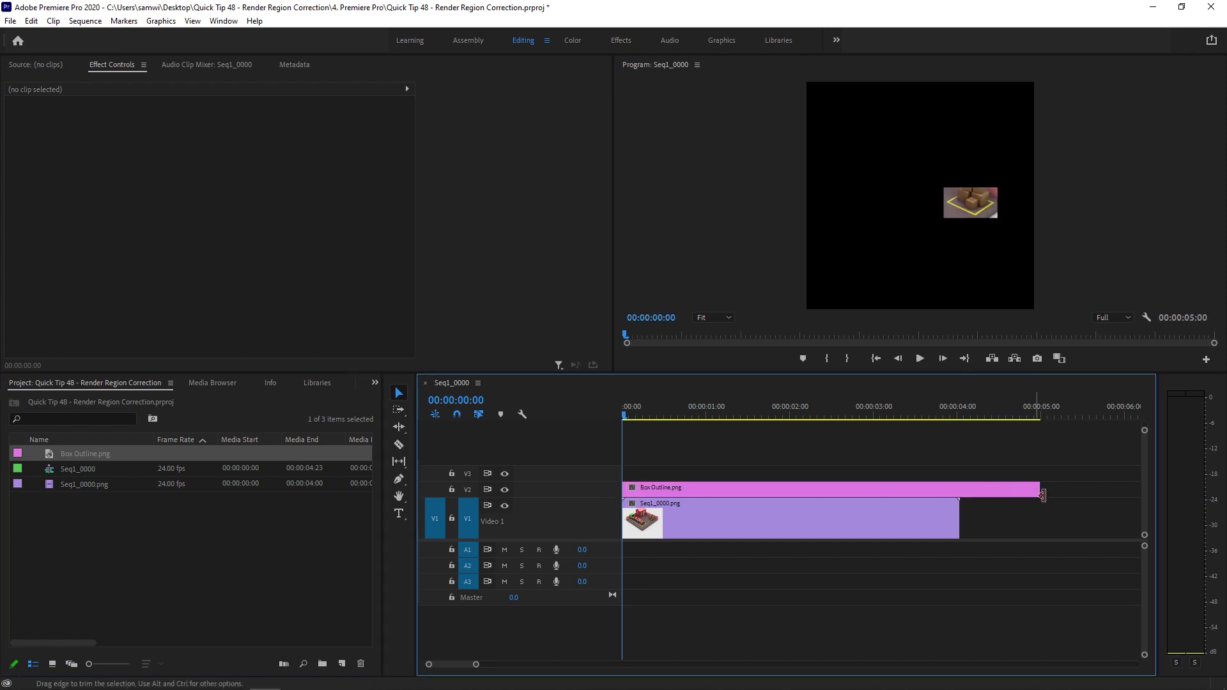
{"action": "left_click_drag", "start_coordinate": [1046, 492], "coordinate": [958, 497]}
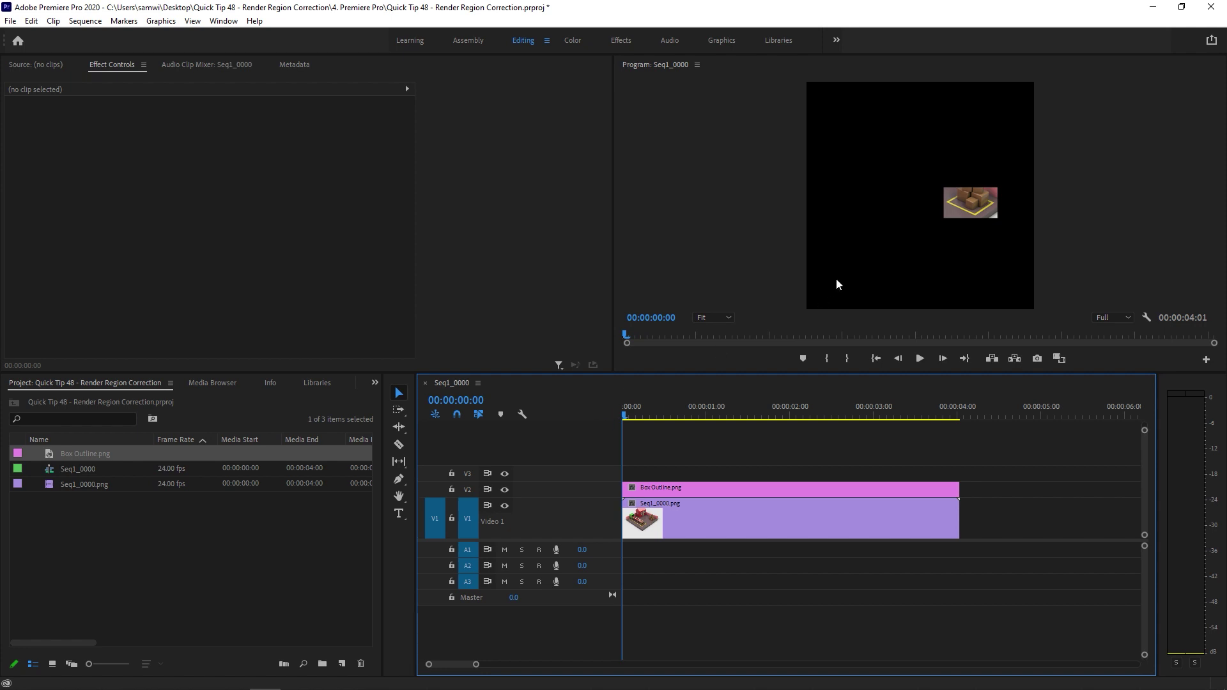
Step: Preview the composite full-screen, then delete Box Outline.png from V2 and the project
{"action": "key", "text": "grave"}
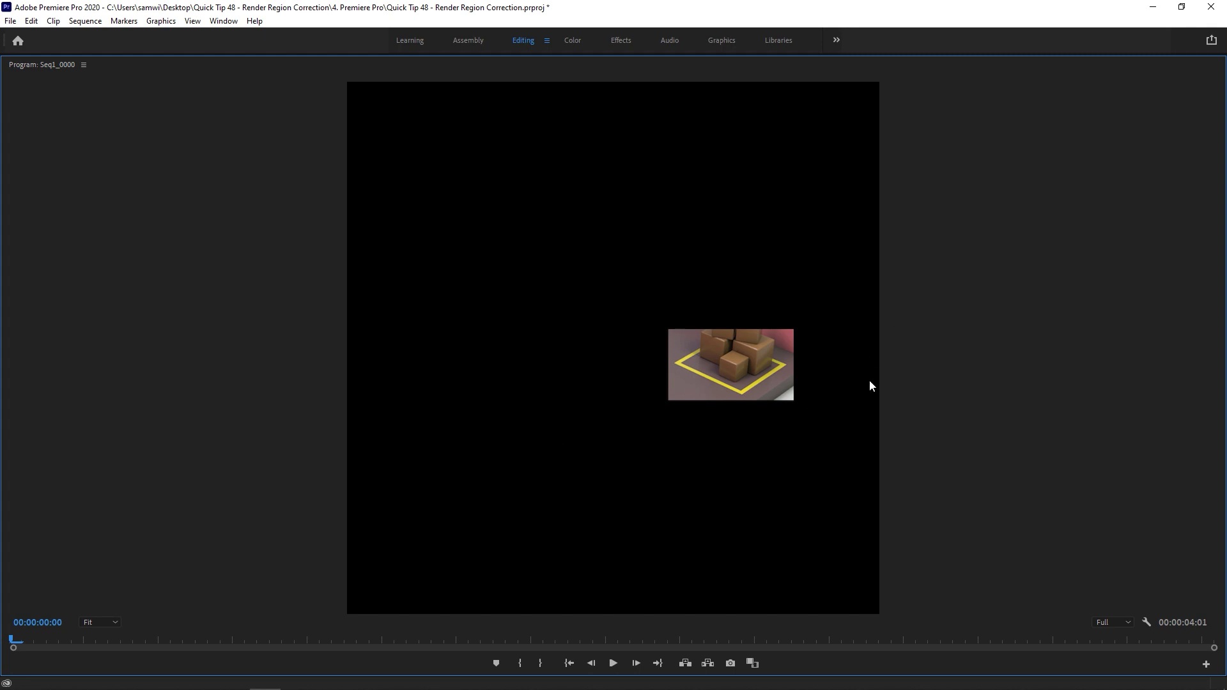
{"action": "key", "text": "grave"}
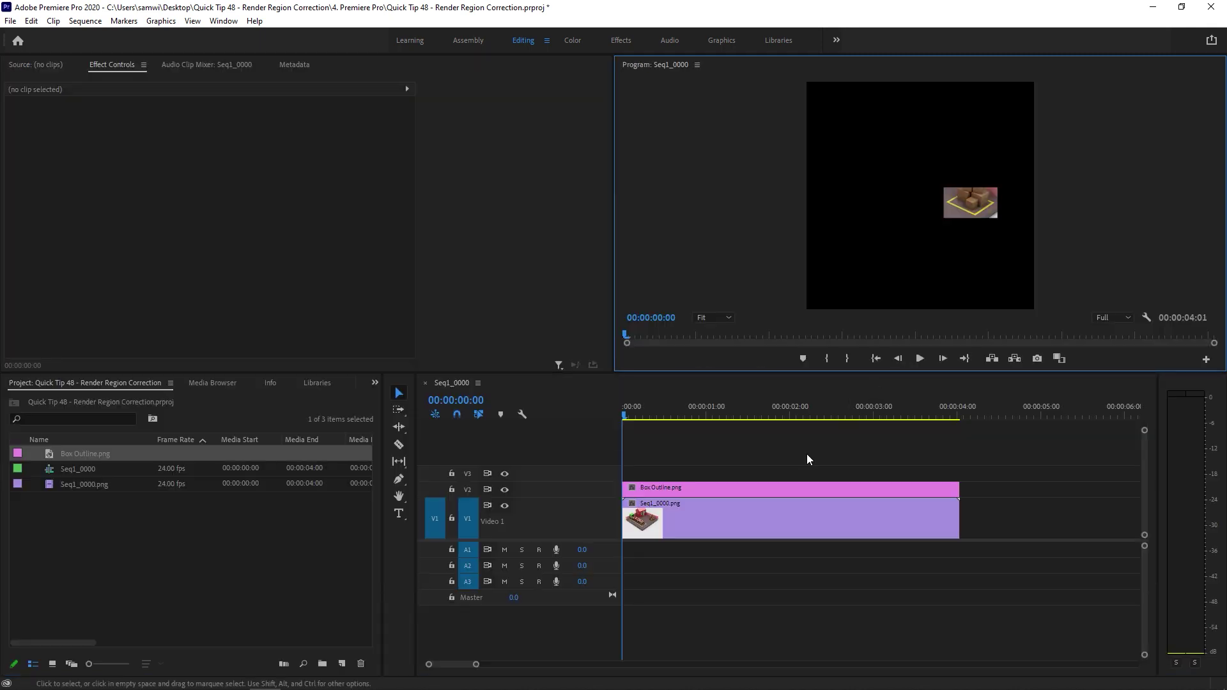
{"action": "left_click", "coordinate": [737, 488]}
{"action": "key", "text": "Delete"}
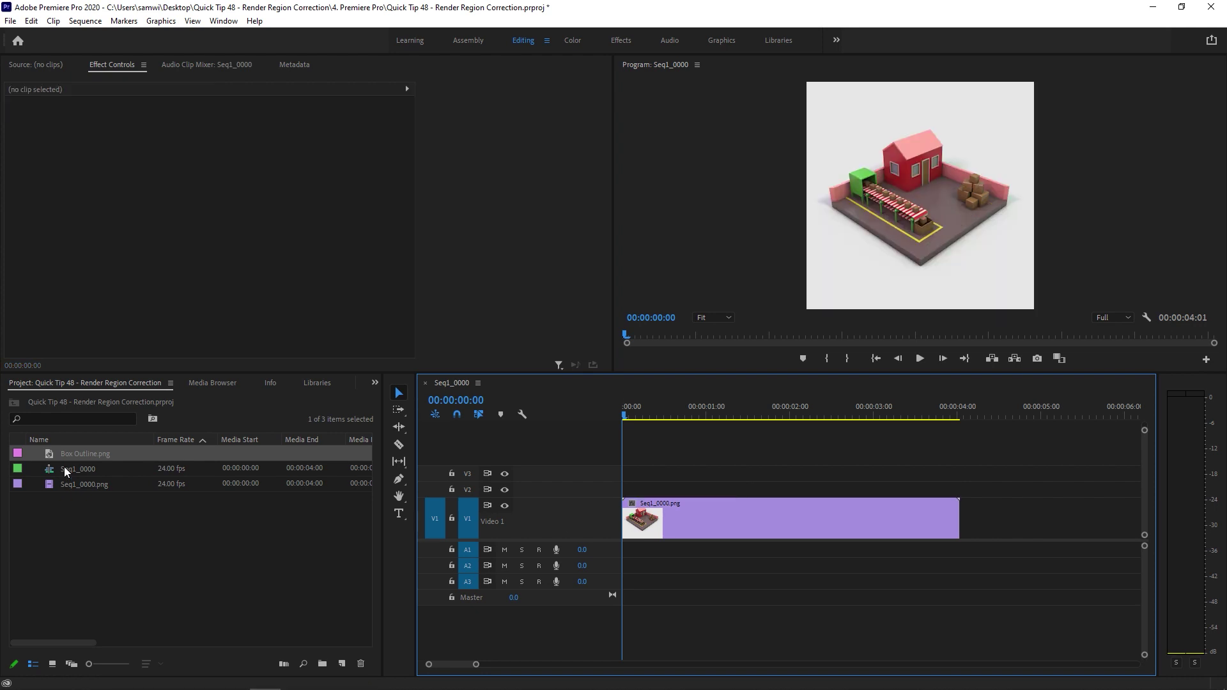
{"action": "left_click", "coordinate": [99, 453]}
{"action": "key", "text": "Escape"}
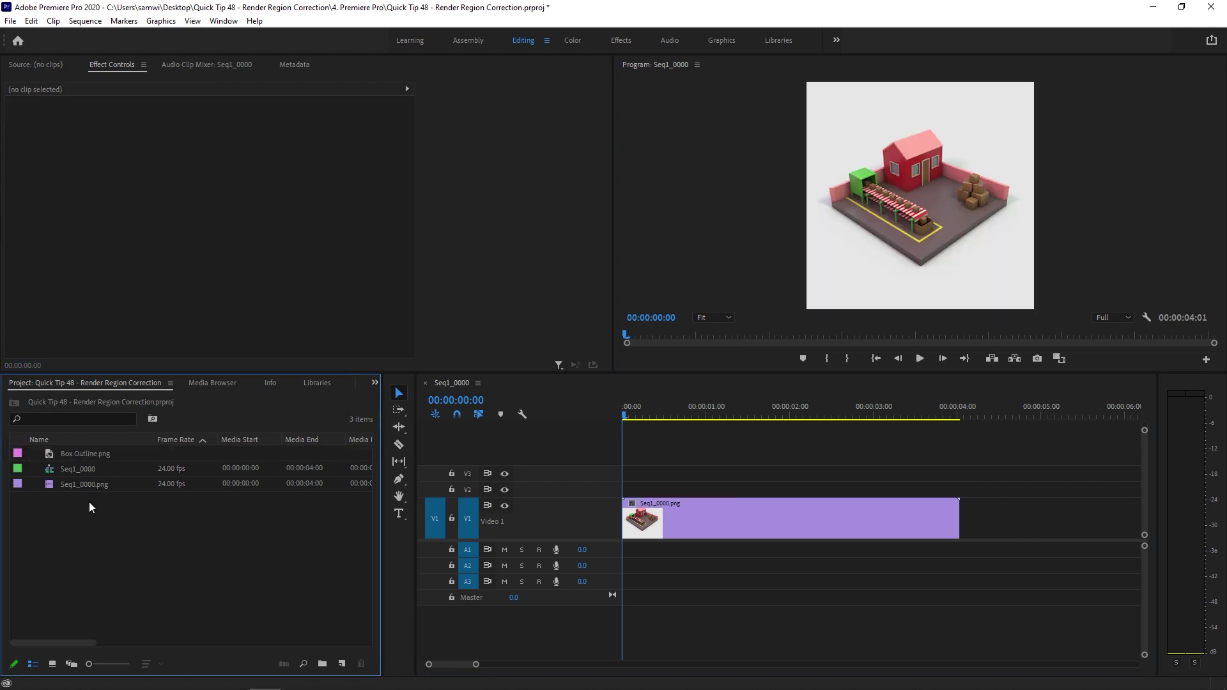
{"action": "left_click", "coordinate": [75, 454]}
{"action": "key", "text": "Delete"}
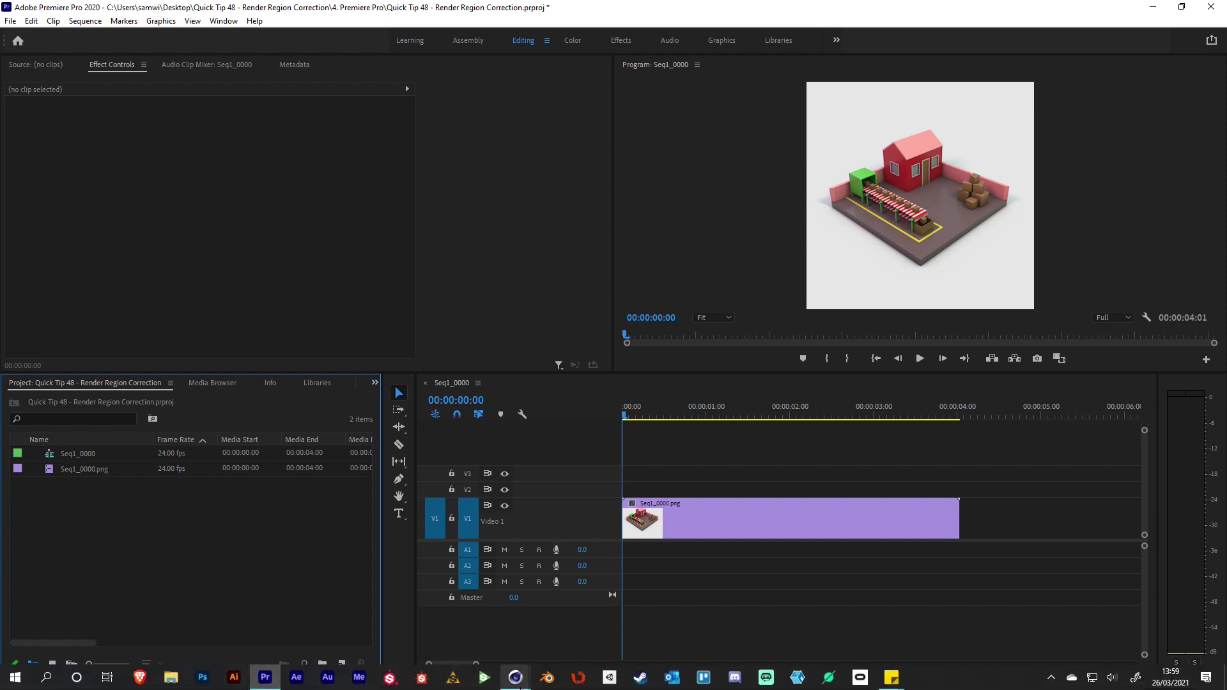
Step: Enable Alpha Channel in the Save settings and re-render, overwriting Box Outline.png
{"action": "mouse_move", "coordinate": [515, 677]}
{"action": "left_click", "coordinate": [573, 624]}
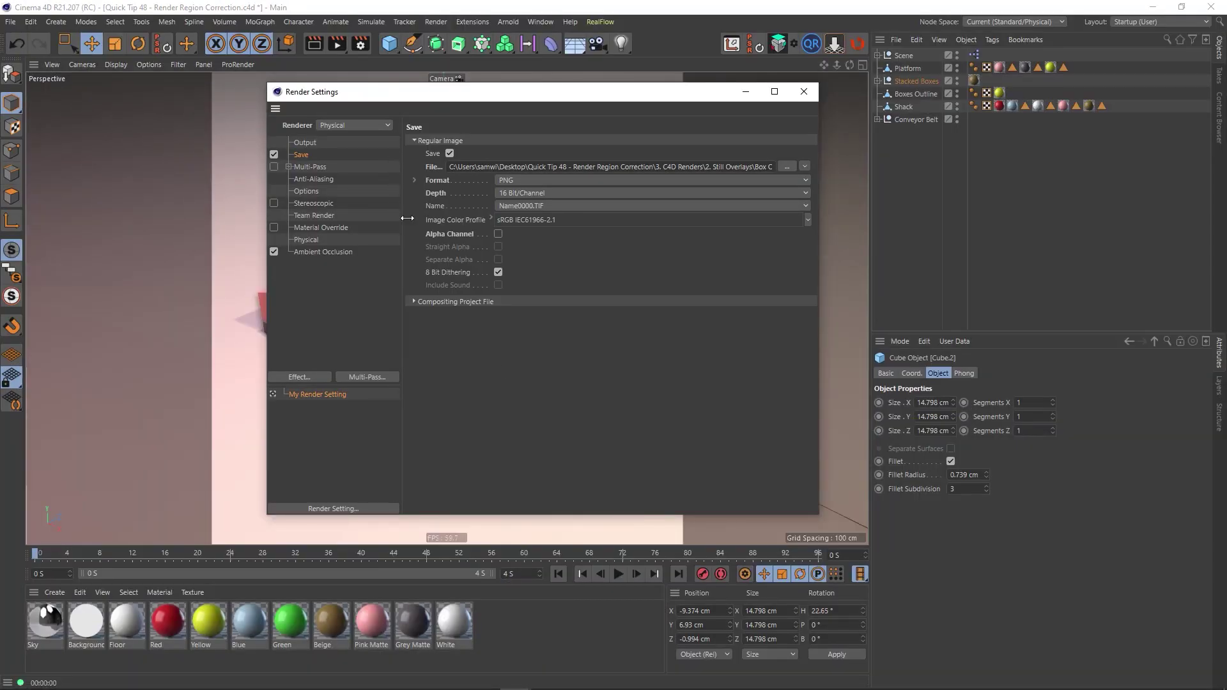
{"action": "left_click", "coordinate": [498, 234]}
{"action": "left_click", "coordinate": [333, 43]}
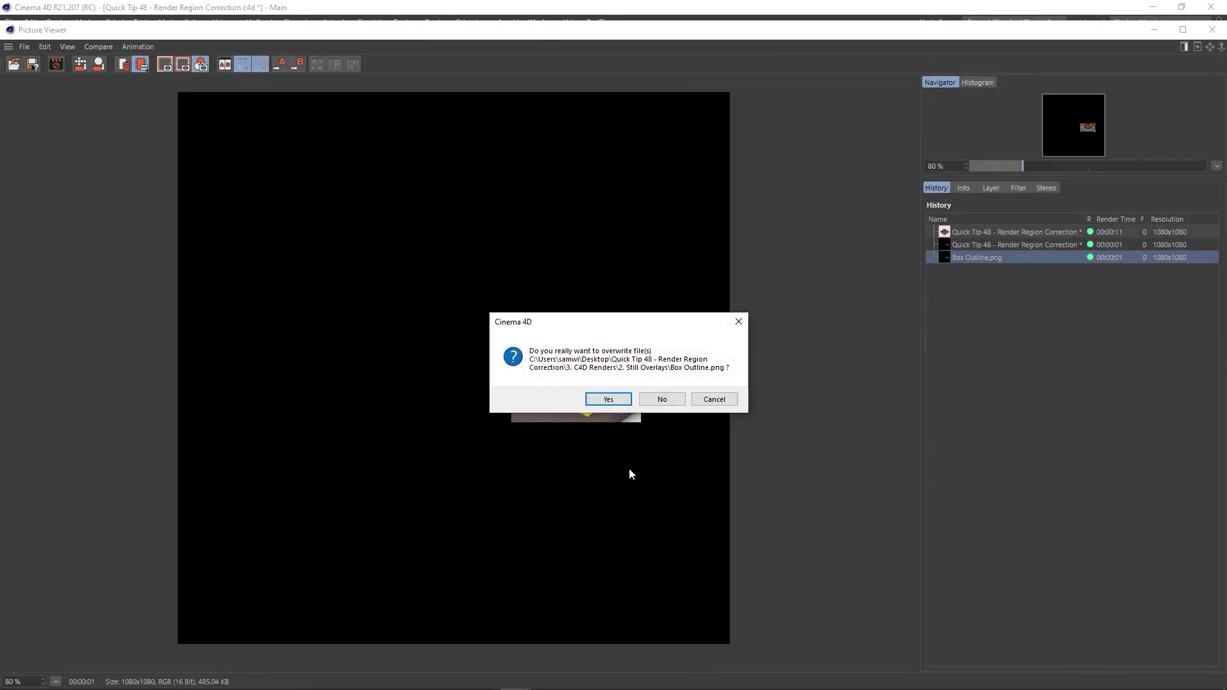
{"action": "left_click", "coordinate": [608, 400]}
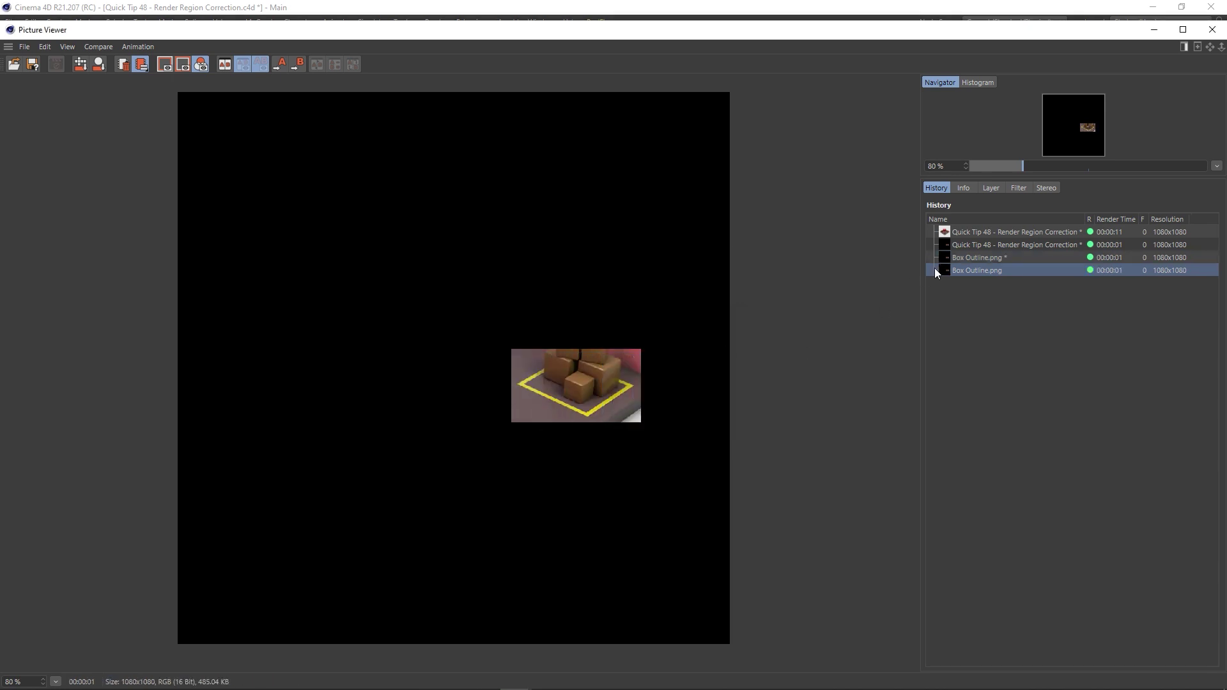
Step: Import the new Box Outline.png and place it on V2, trimmed to the 4:00 sequence end
{"action": "left_click", "coordinate": [1209, 30]}
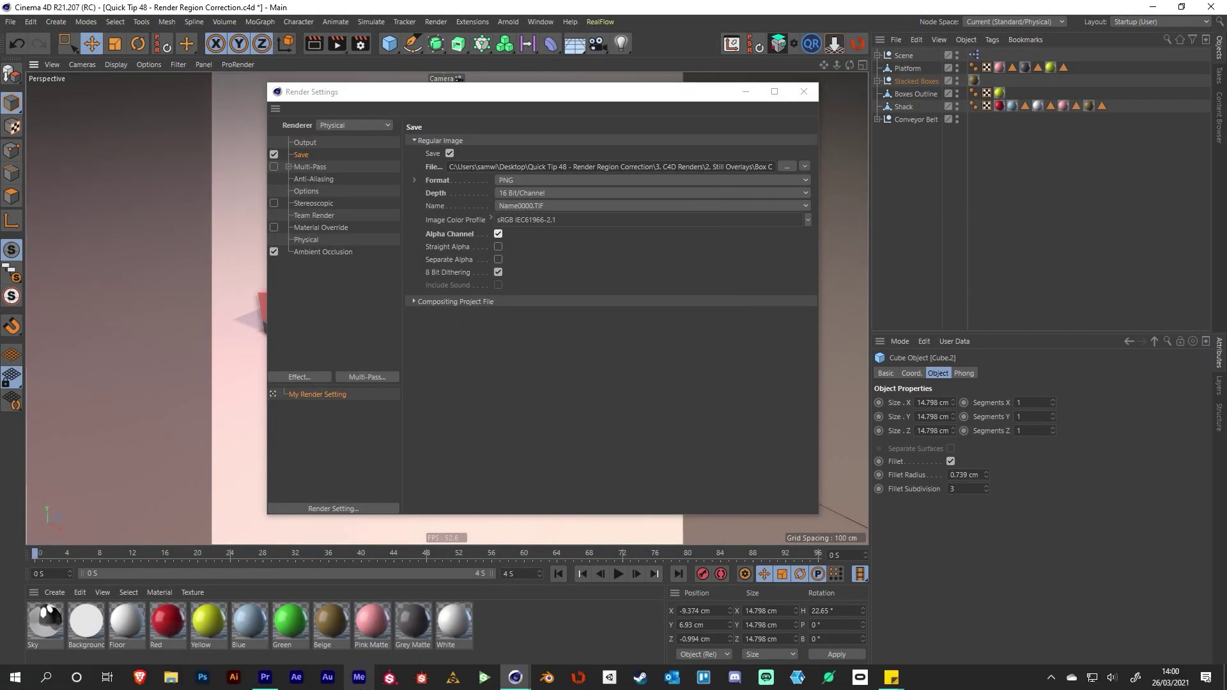
{"action": "left_click", "coordinate": [264, 679]}
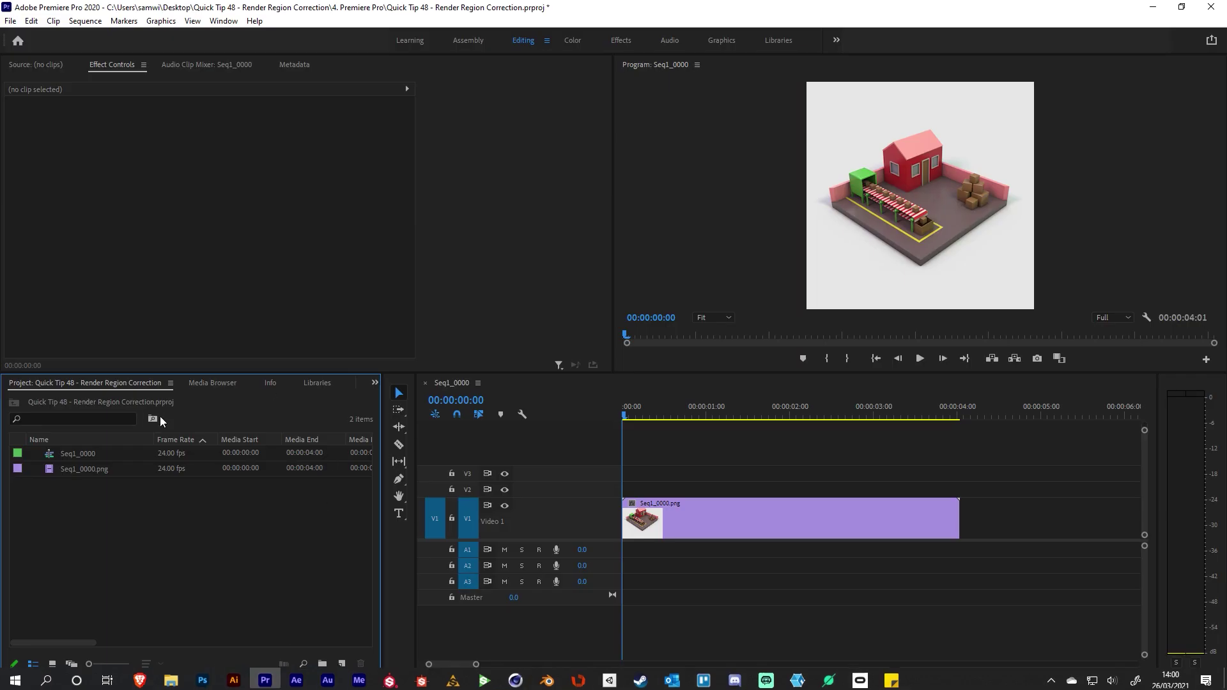
{"action": "double_click", "coordinate": [104, 491]}
{"action": "double_click", "coordinate": [469, 235]}
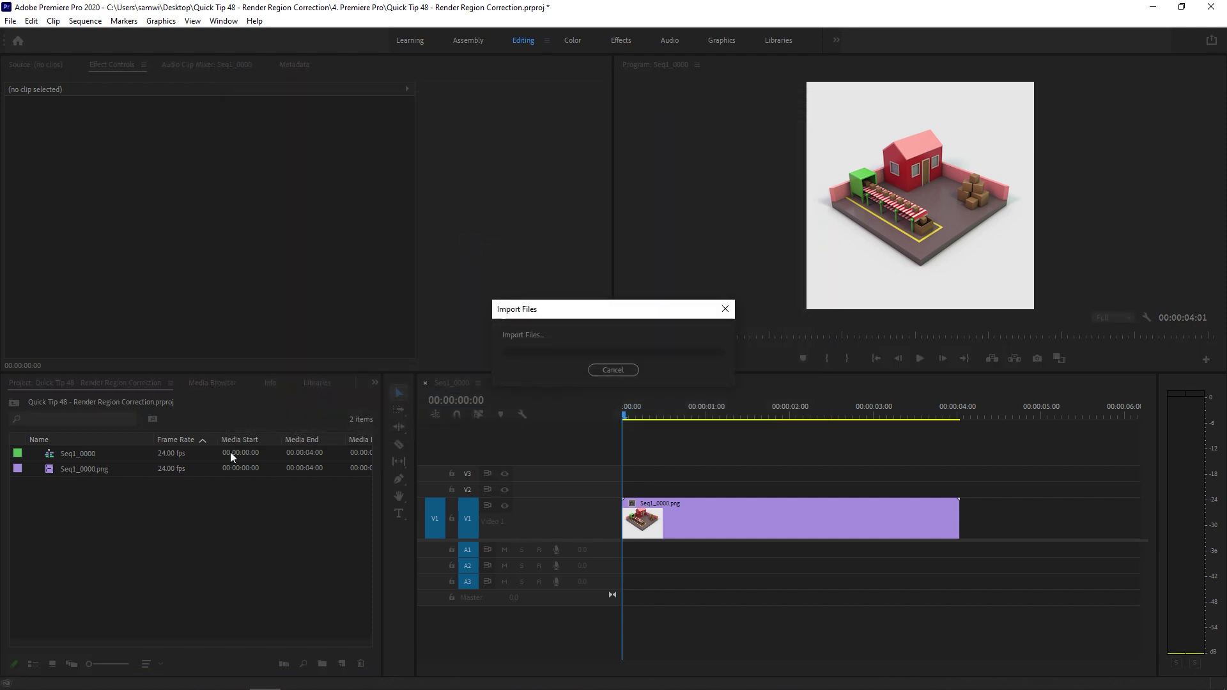
{"action": "left_click_drag", "start_coordinate": [77, 455], "coordinate": [554, 488]}
{"action": "left_click_drag", "start_coordinate": [1040, 496], "coordinate": [960, 501]}
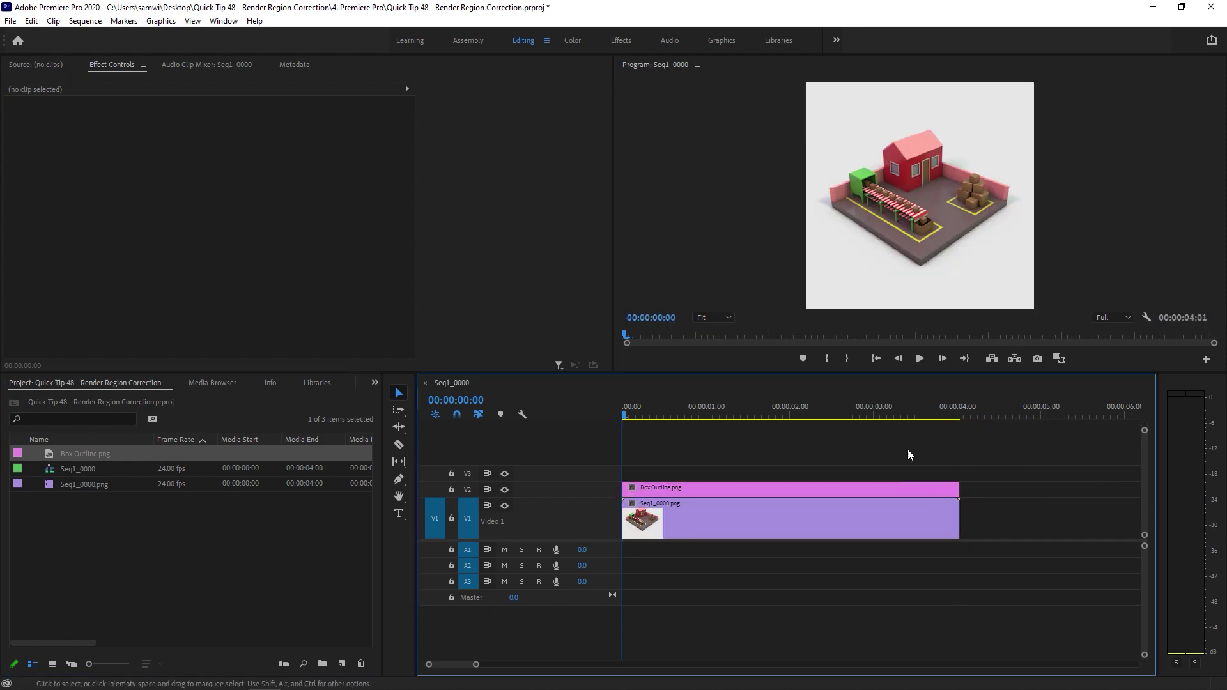
Step: Toggle V2 visibility to compare, then play the composite in the maximized Program monitor
{"action": "left_click", "coordinate": [504, 491]}
{"action": "left_click", "coordinate": [504, 490]}
{"action": "left_click", "coordinate": [504, 490]}
{"action": "left_click", "coordinate": [505, 490]}
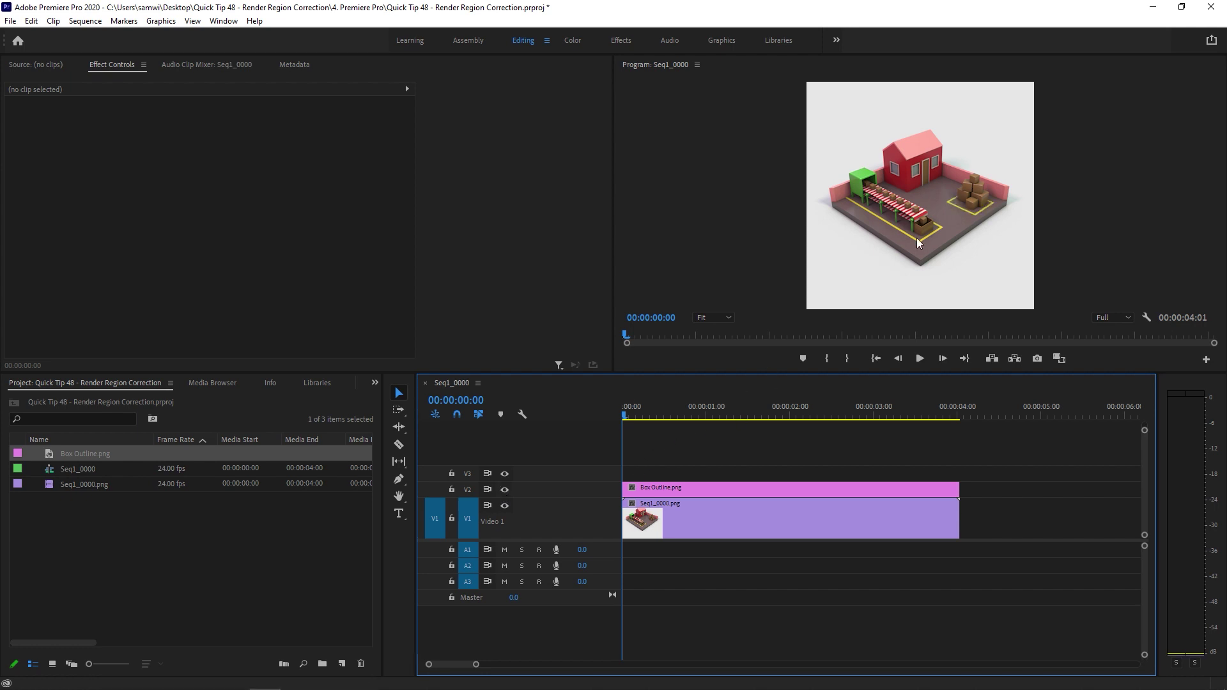
{"action": "key", "text": "grave"}
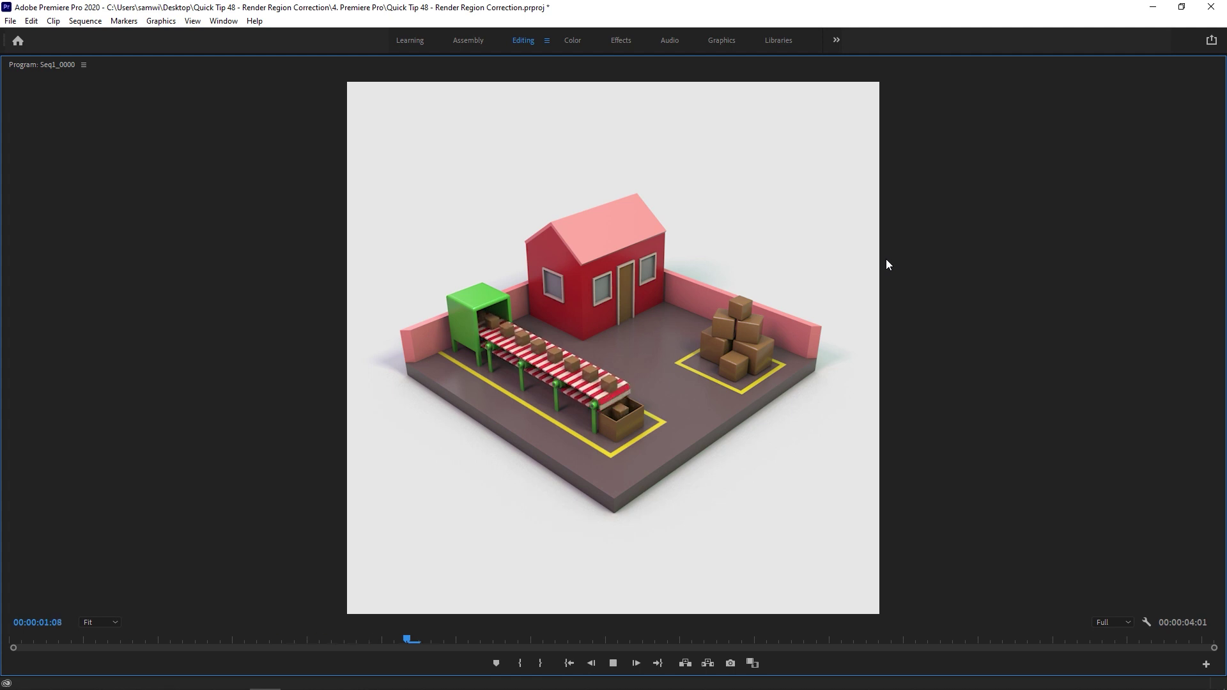
{"action": "key", "text": "space"}
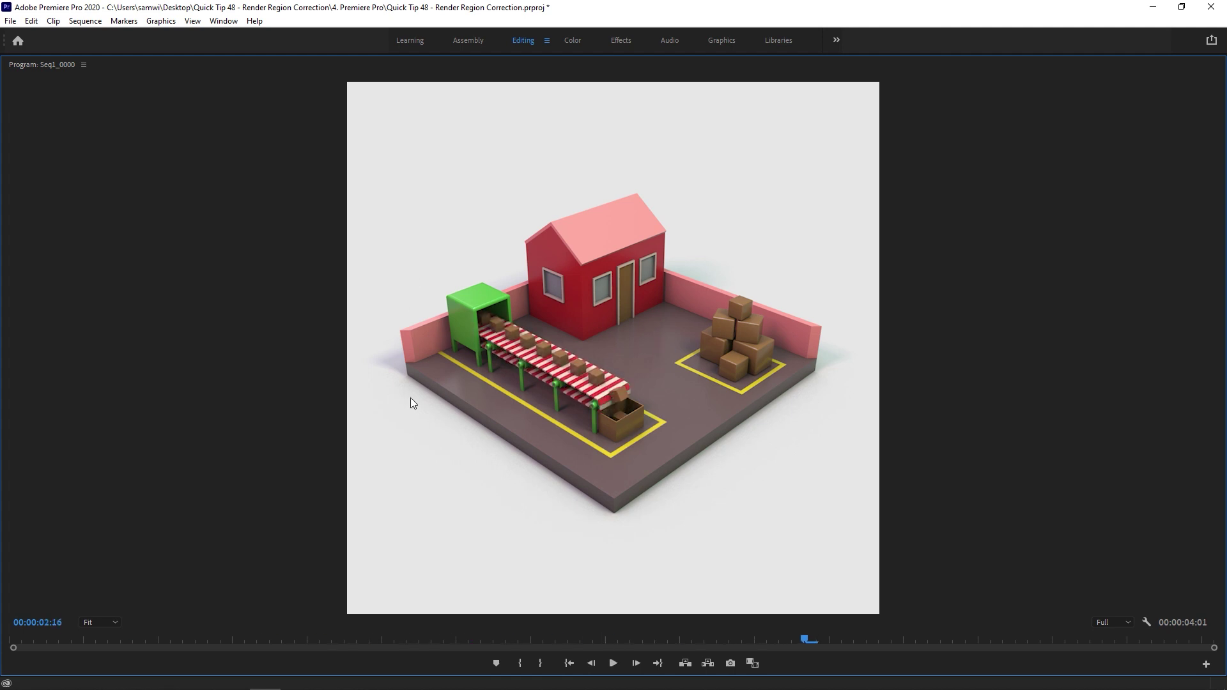
{"action": "key", "text": "space"}
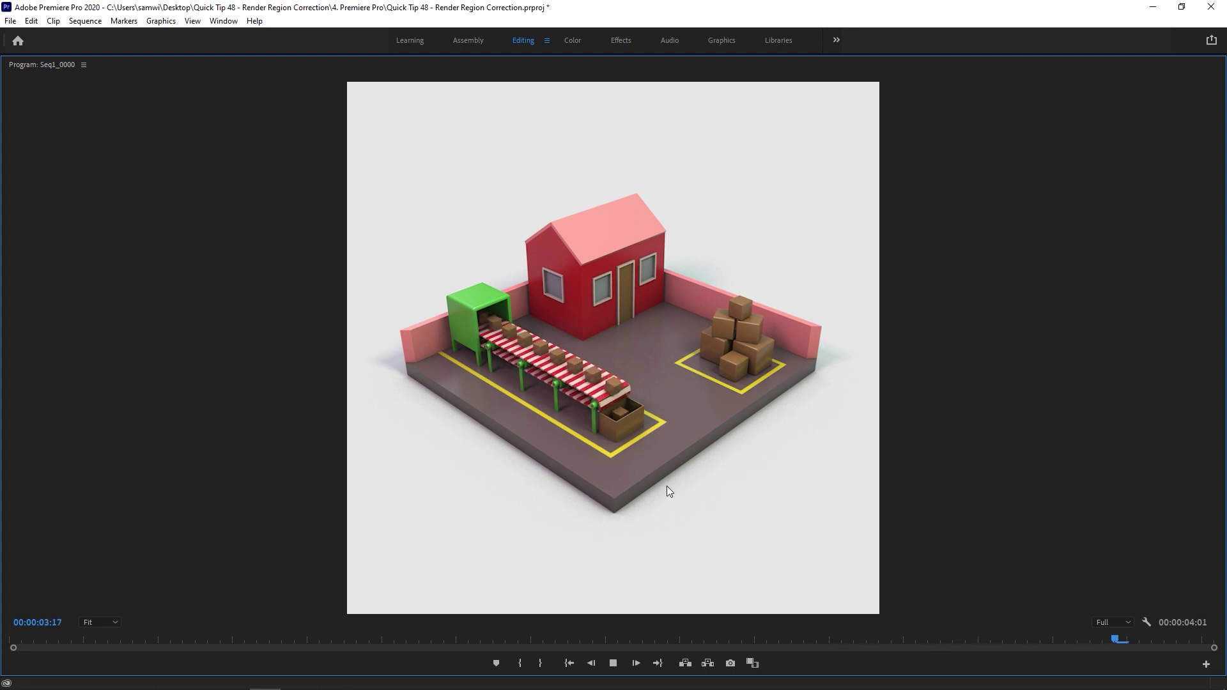
{"action": "key", "text": "space"}
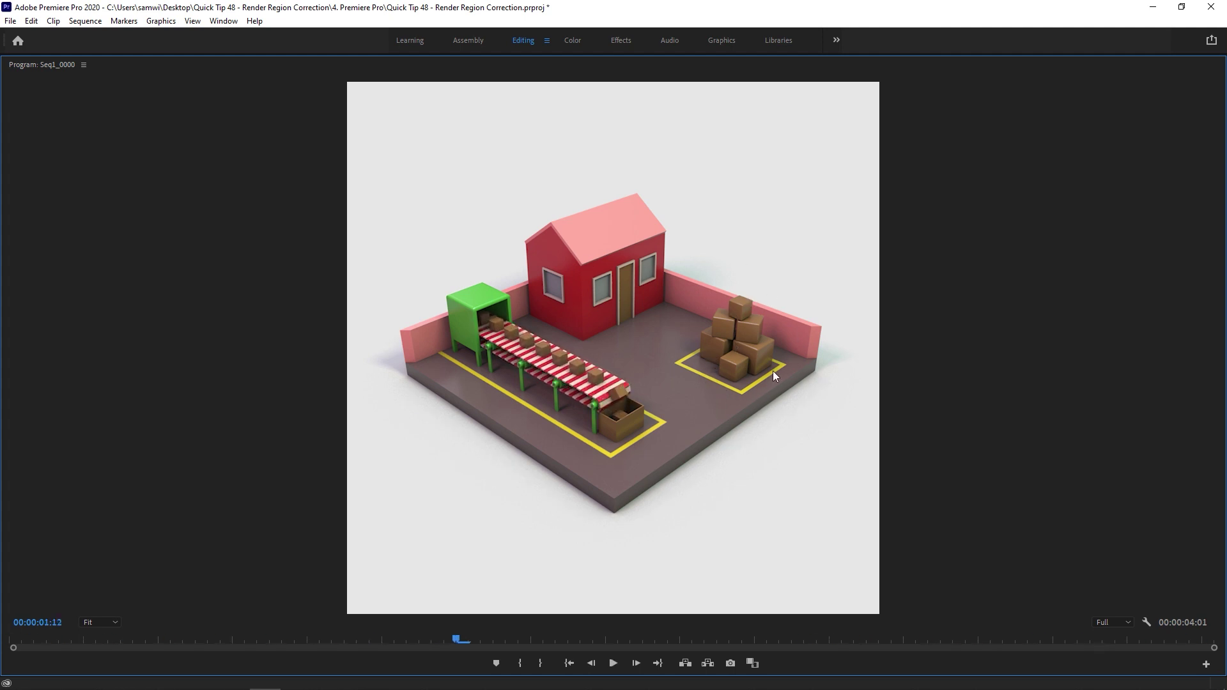
{"action": "key", "text": "space"}
{"action": "key", "text": "grave"}
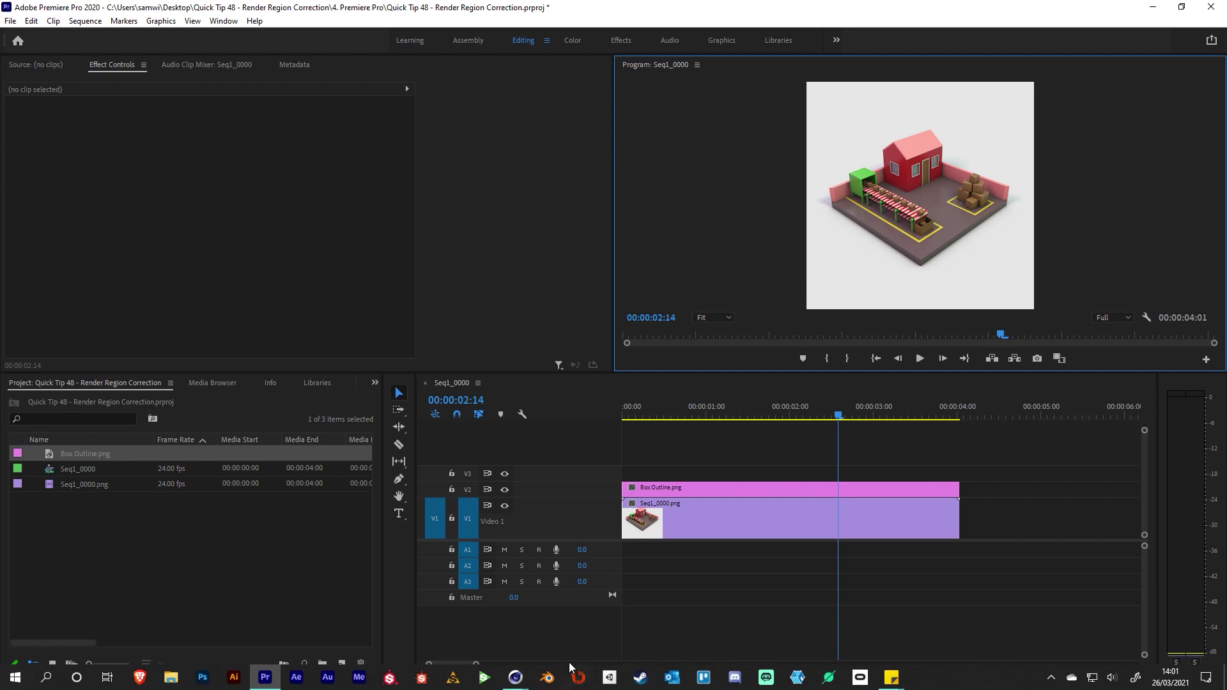
Step: Close Render Settings and apply the Yellow material to the Shack's roof material tag
{"action": "left_click", "coordinate": [515, 676]}
{"action": "left_click", "coordinate": [593, 630]}
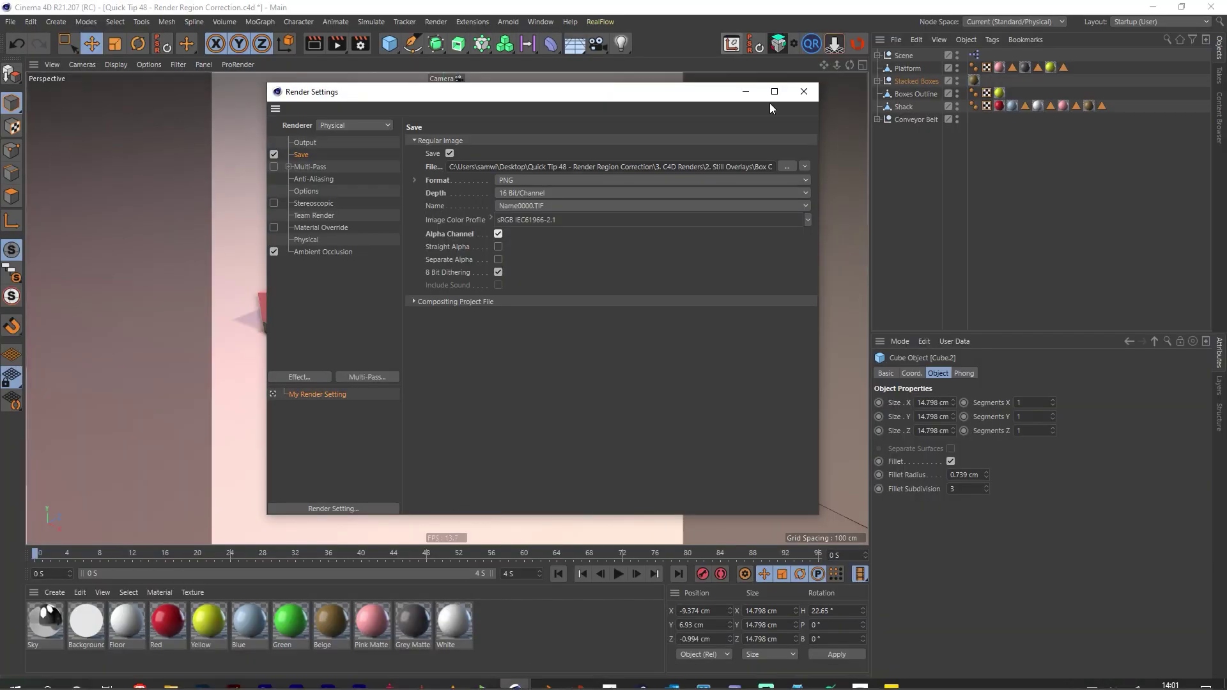
{"action": "left_click", "coordinate": [804, 91]}
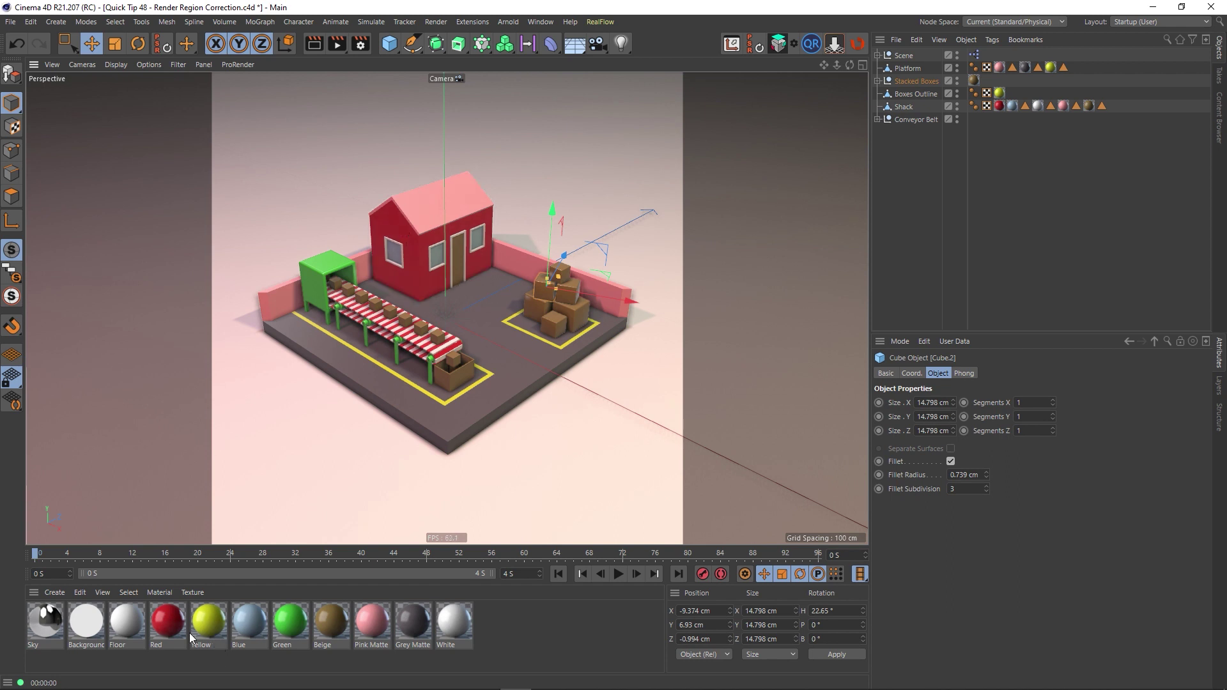
{"action": "left_click_drag", "start_coordinate": [191, 631], "coordinate": [1065, 113]}
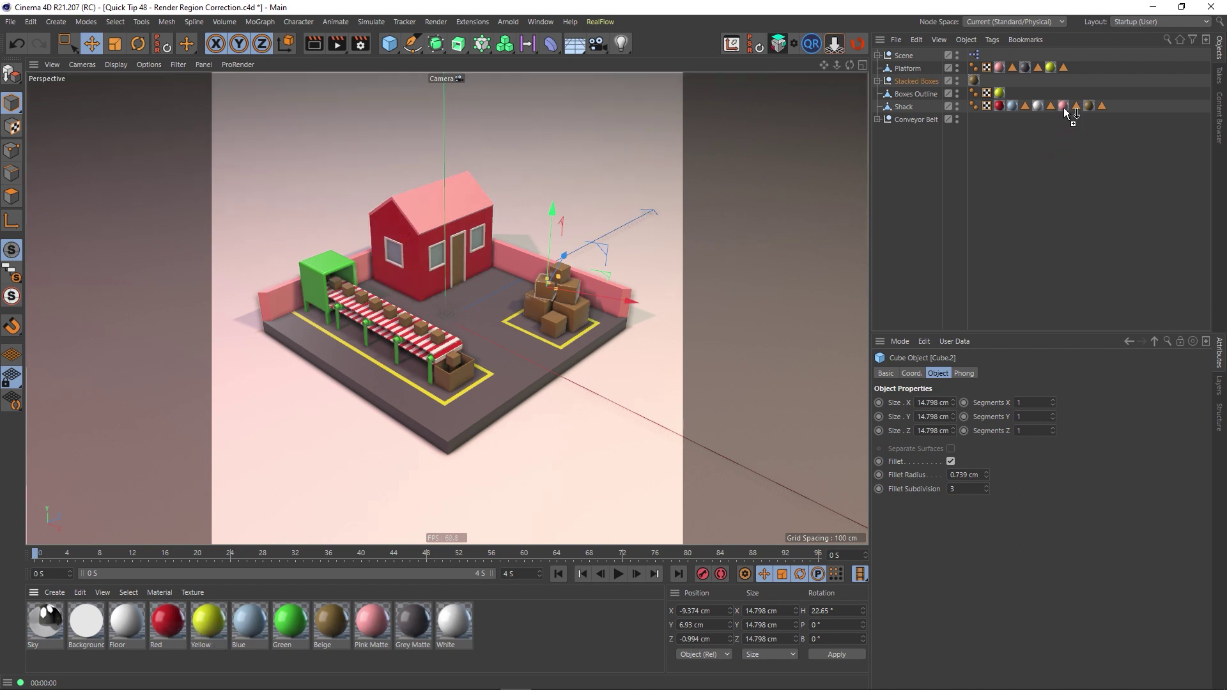
{"action": "left_click_drag", "start_coordinate": [1065, 110], "coordinate": [1063, 107]}
{"action": "left_click", "coordinate": [1026, 190]}
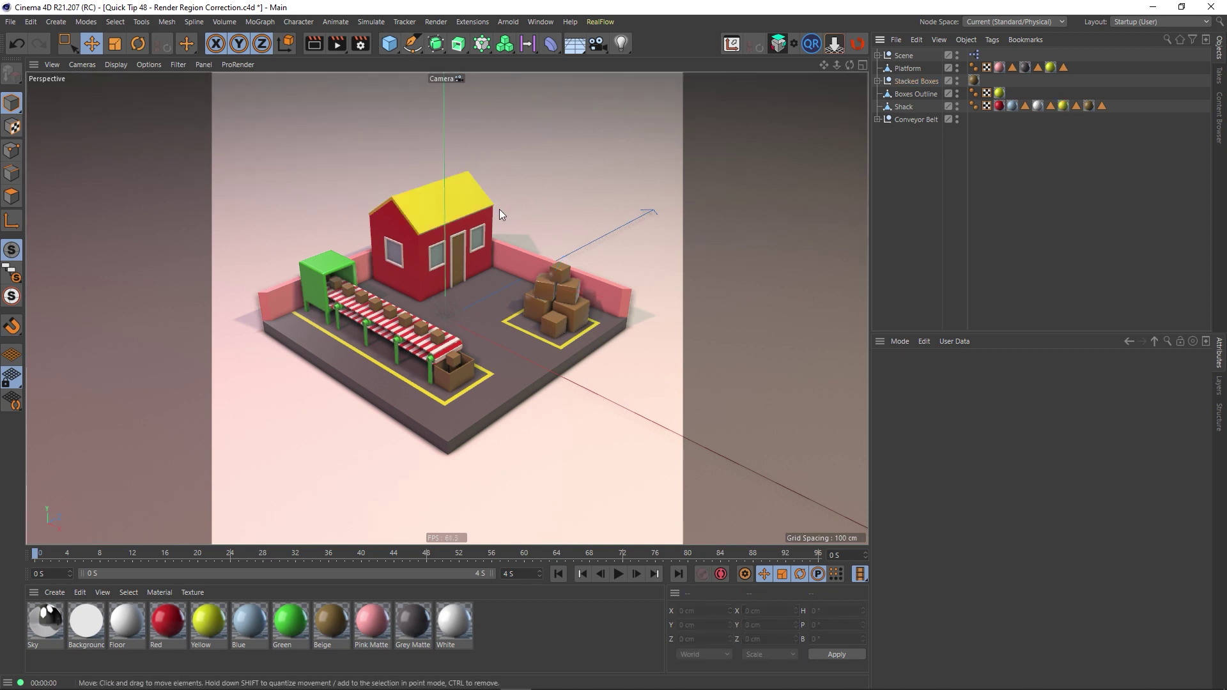
Step: Enable Interactive Render Region and resize it to frame the shack's roof
{"action": "left_click", "coordinate": [333, 45]}
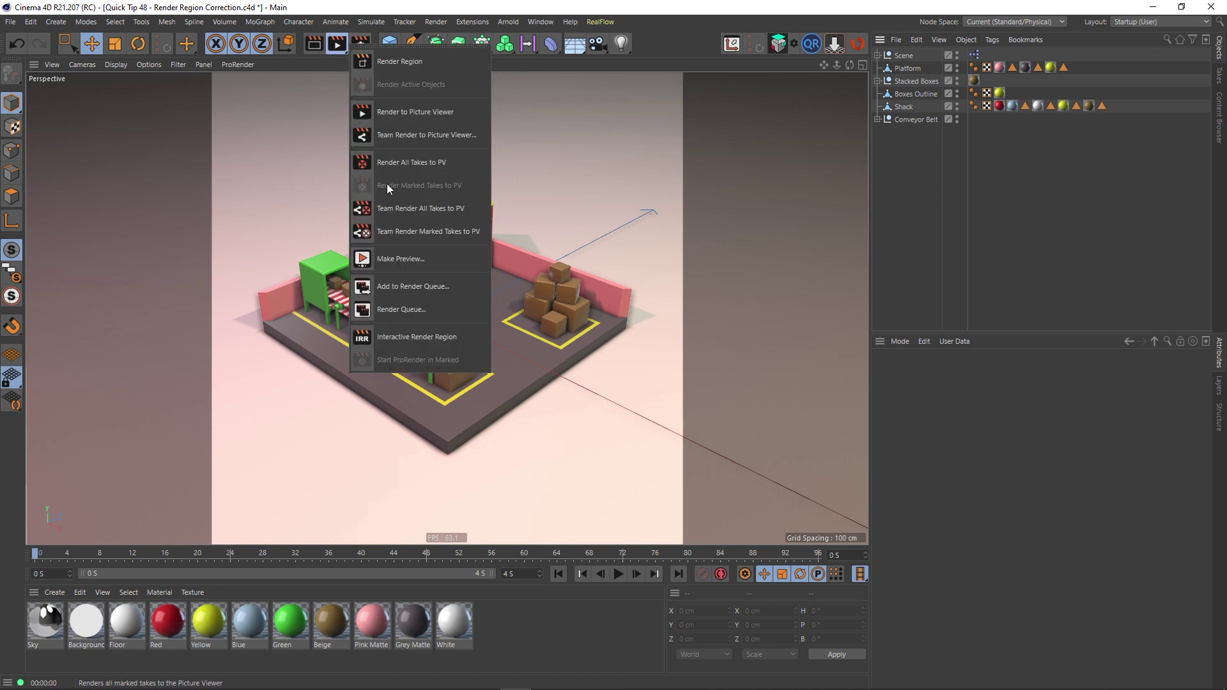
{"action": "left_click", "coordinate": [405, 335]}
{"action": "left_click_drag", "start_coordinate": [543, 297], "coordinate": [403, 179]}
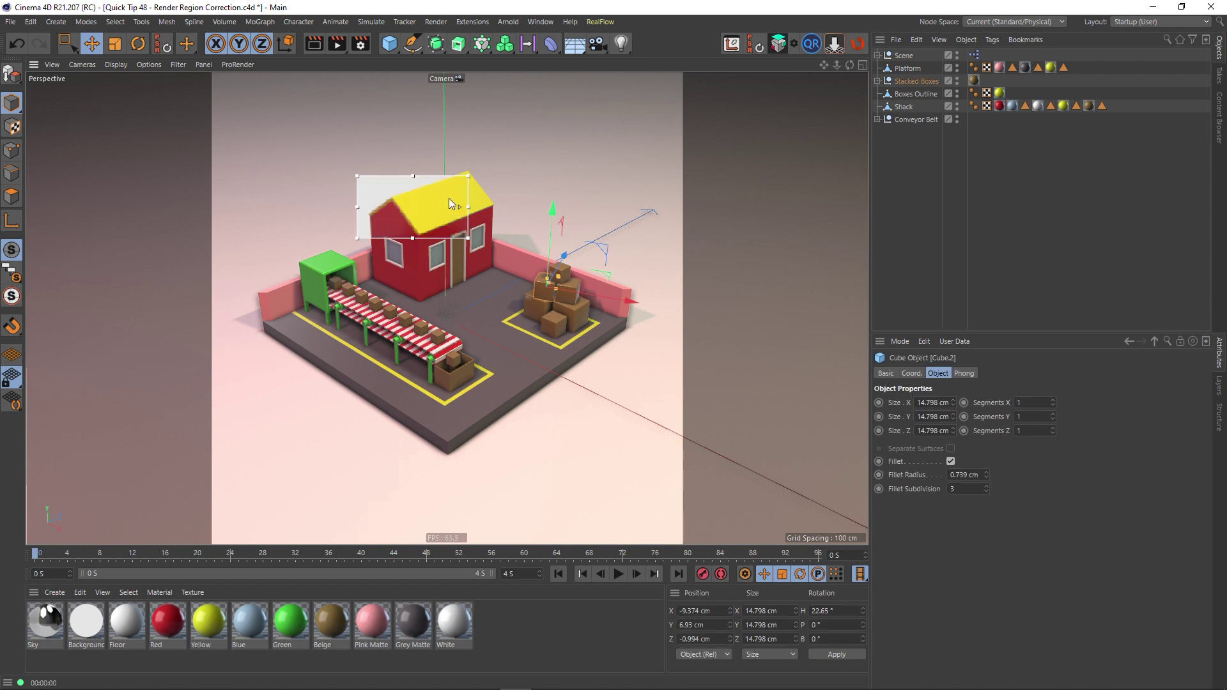
{"action": "left_click_drag", "start_coordinate": [474, 209], "coordinate": [503, 210]}
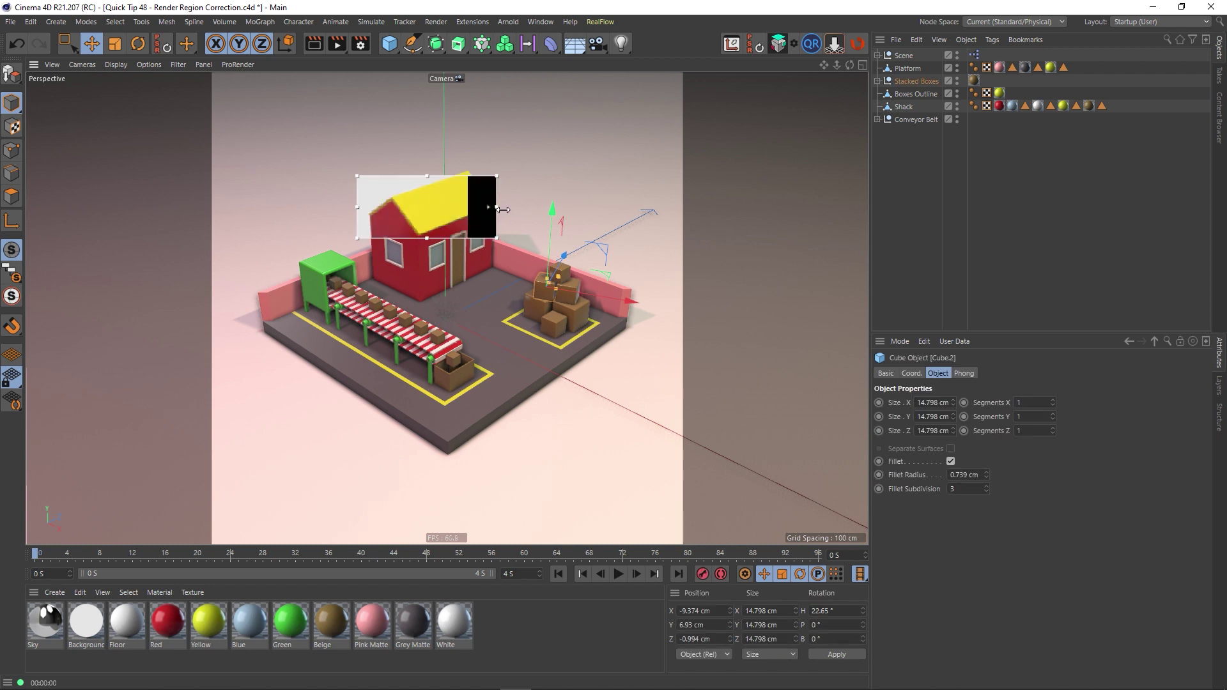
{"action": "left_click", "coordinate": [903, 107]}
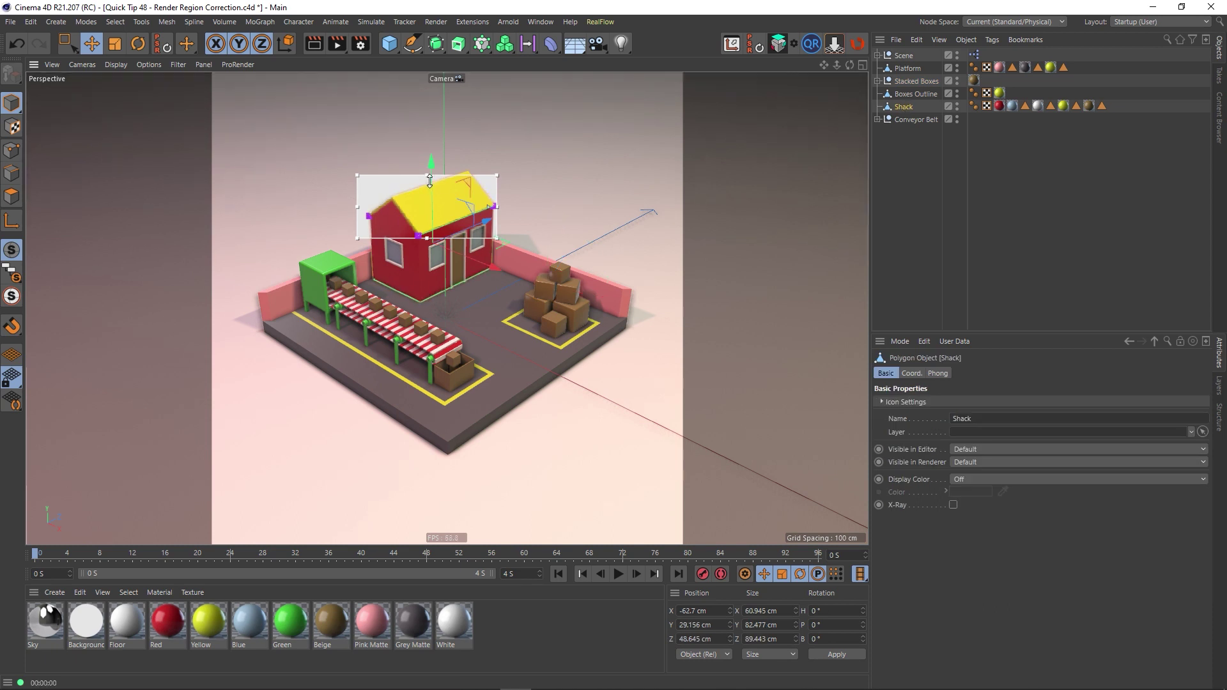
{"action": "left_click_drag", "start_coordinate": [429, 181], "coordinate": [437, 171]}
{"action": "left_click_drag", "start_coordinate": [358, 206], "coordinate": [364, 205]}
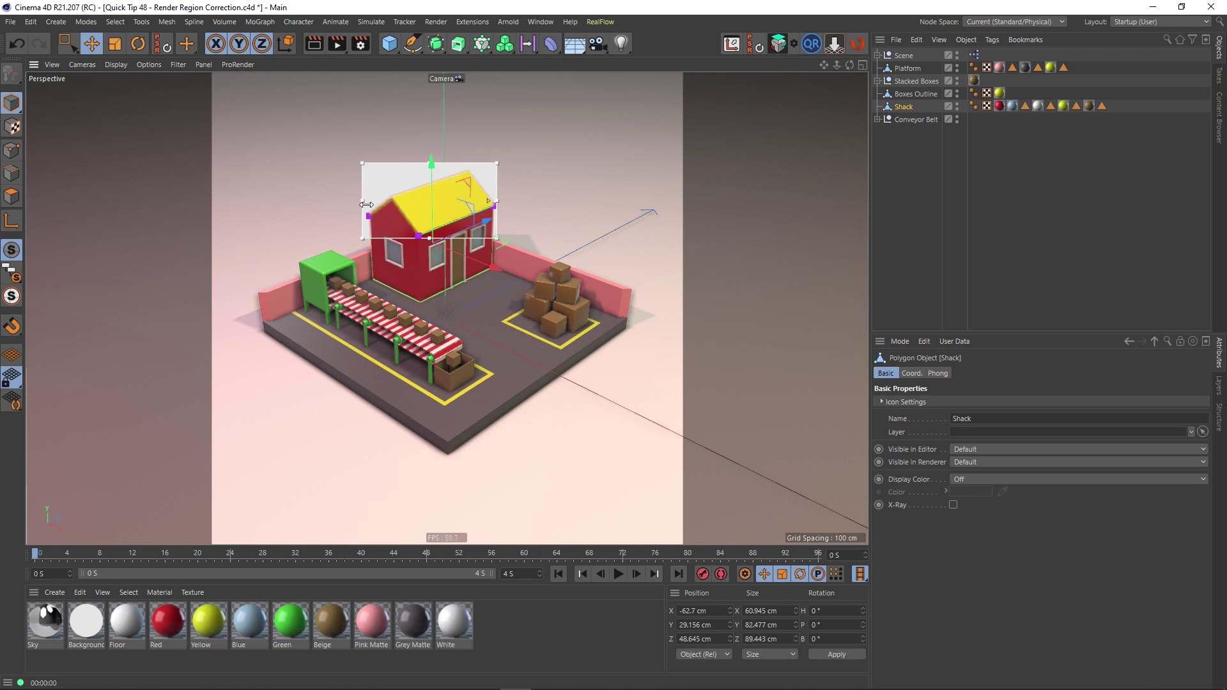
{"action": "left_click", "coordinate": [977, 190]}
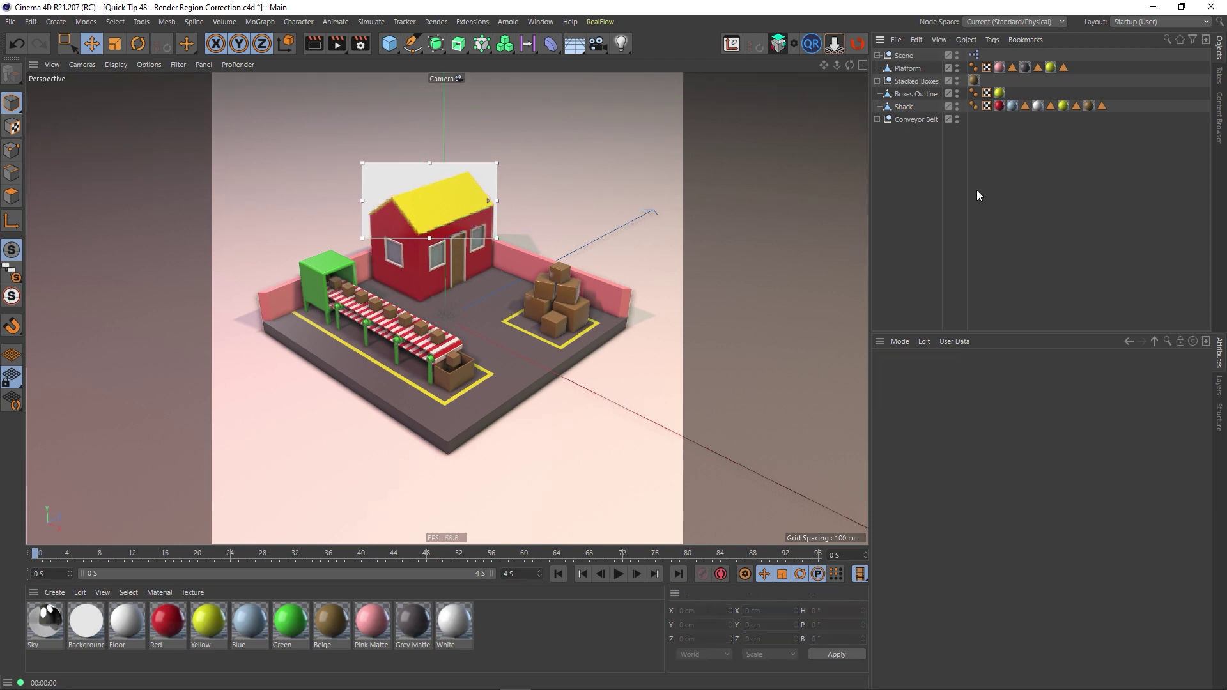
Step: Enable Render Region copied from the IRR and set the save file to Yellow Roof.png
{"action": "left_click", "coordinate": [360, 43]}
{"action": "left_click", "coordinate": [386, 82]}
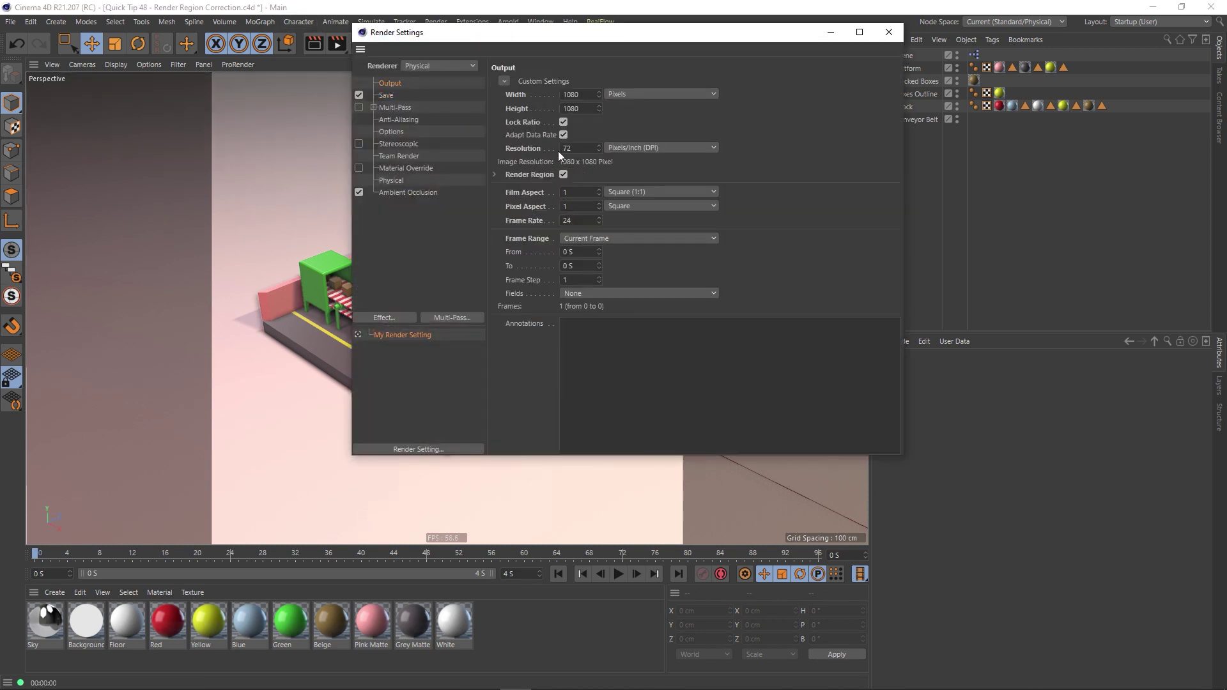
{"action": "left_click", "coordinate": [495, 175]}
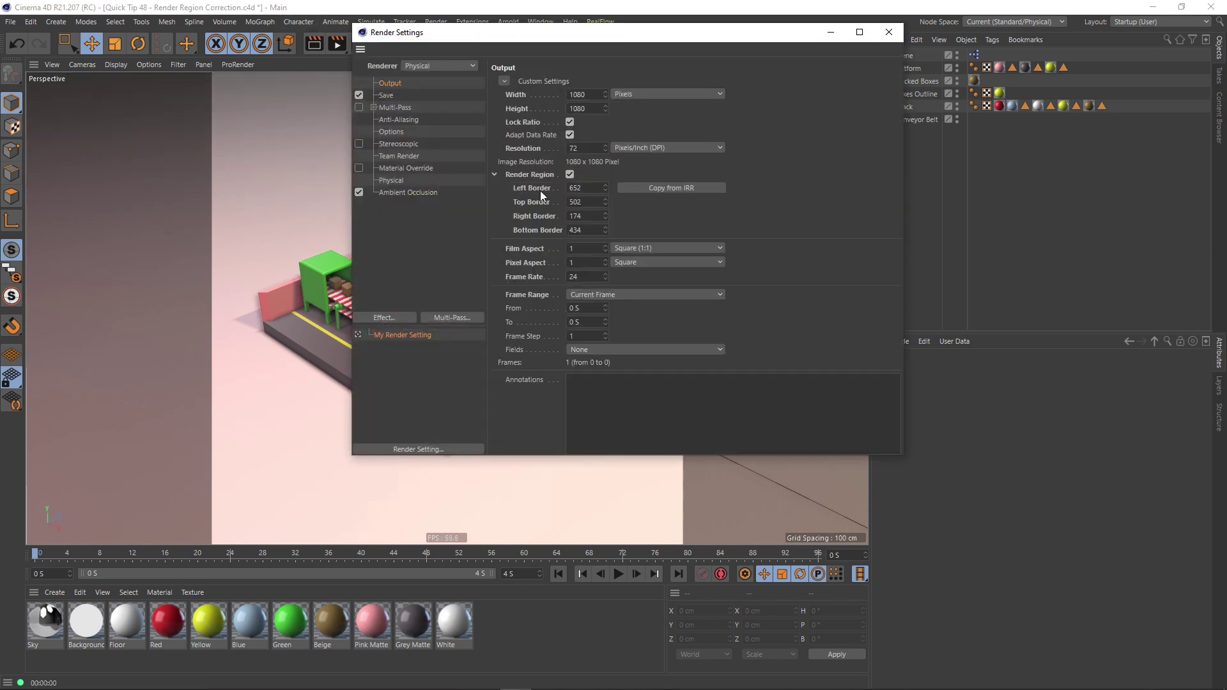
{"action": "left_click", "coordinate": [665, 188]}
{"action": "left_click", "coordinate": [380, 98]}
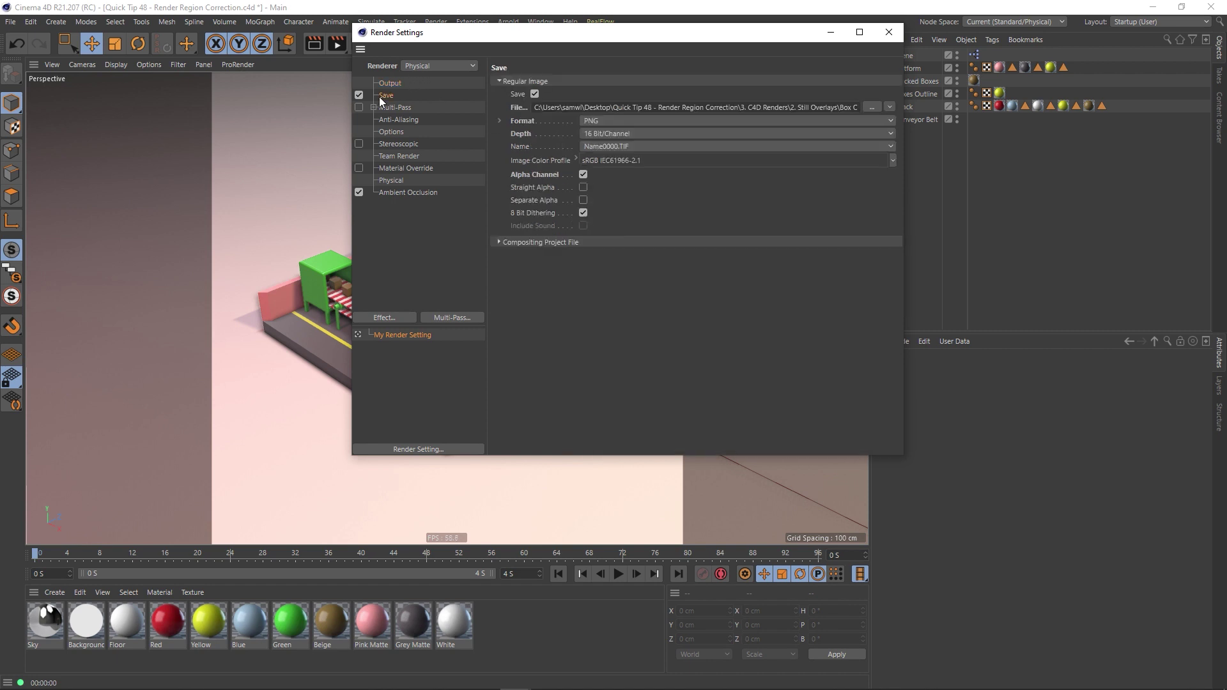
{"action": "left_click", "coordinate": [870, 107]}
{"action": "double_click", "coordinate": [825, 163]}
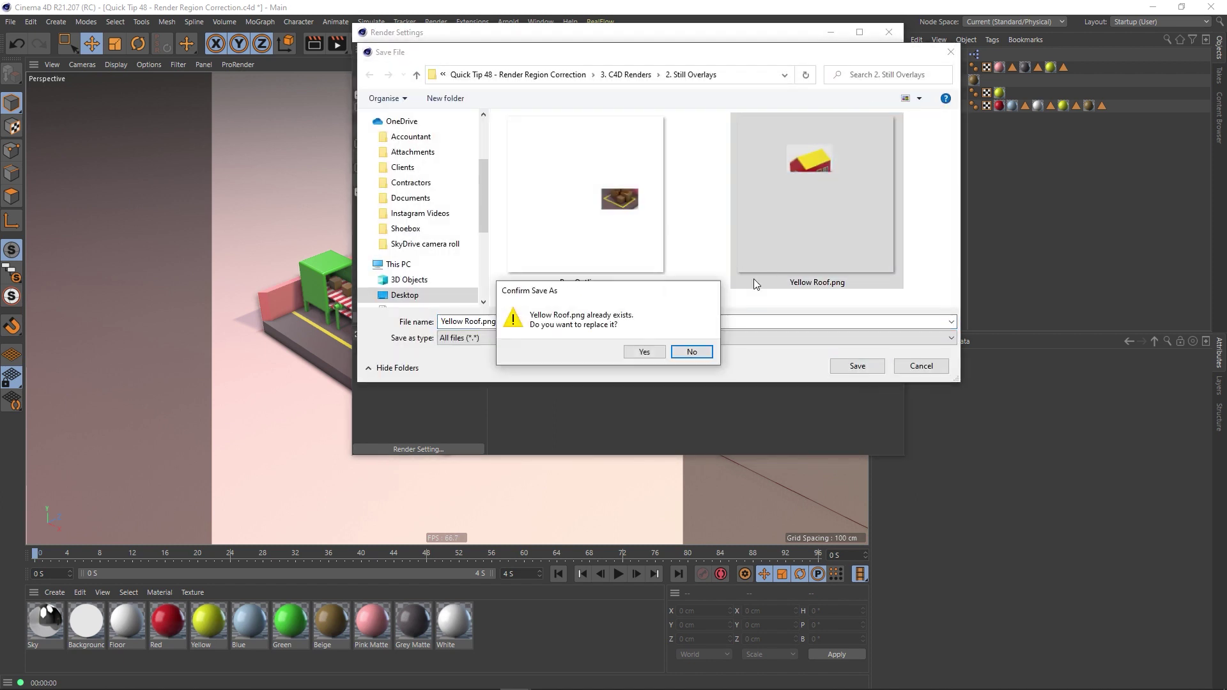
{"action": "left_click", "coordinate": [643, 352]}
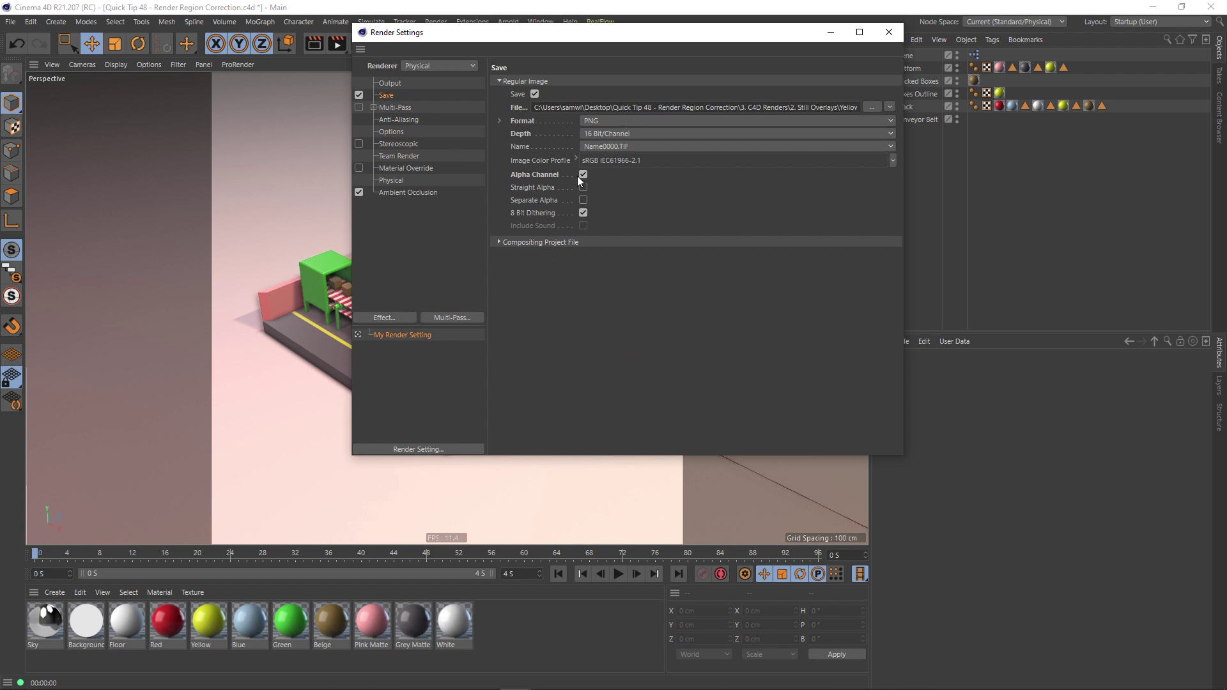
{"action": "left_click", "coordinate": [888, 32]}
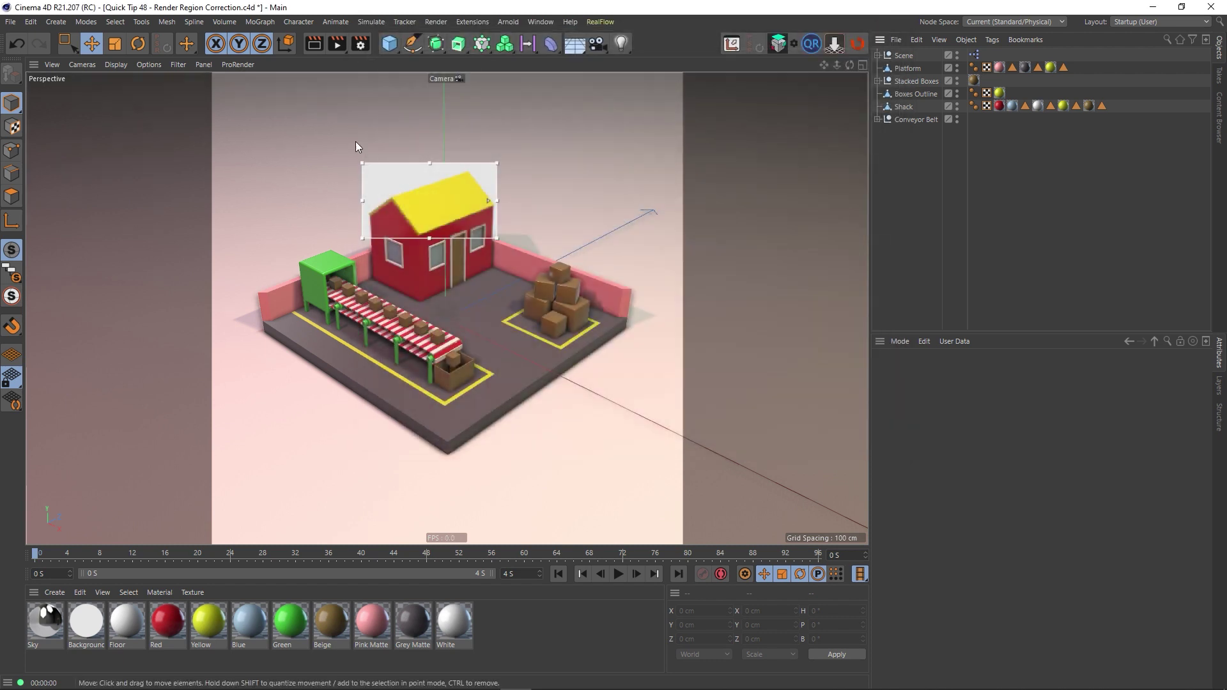
Step: Render the roof region over Yellow Roof.png and import it into the Premiere Pro project
{"action": "left_click", "coordinate": [335, 49]}
{"action": "left_click", "coordinate": [607, 400]}
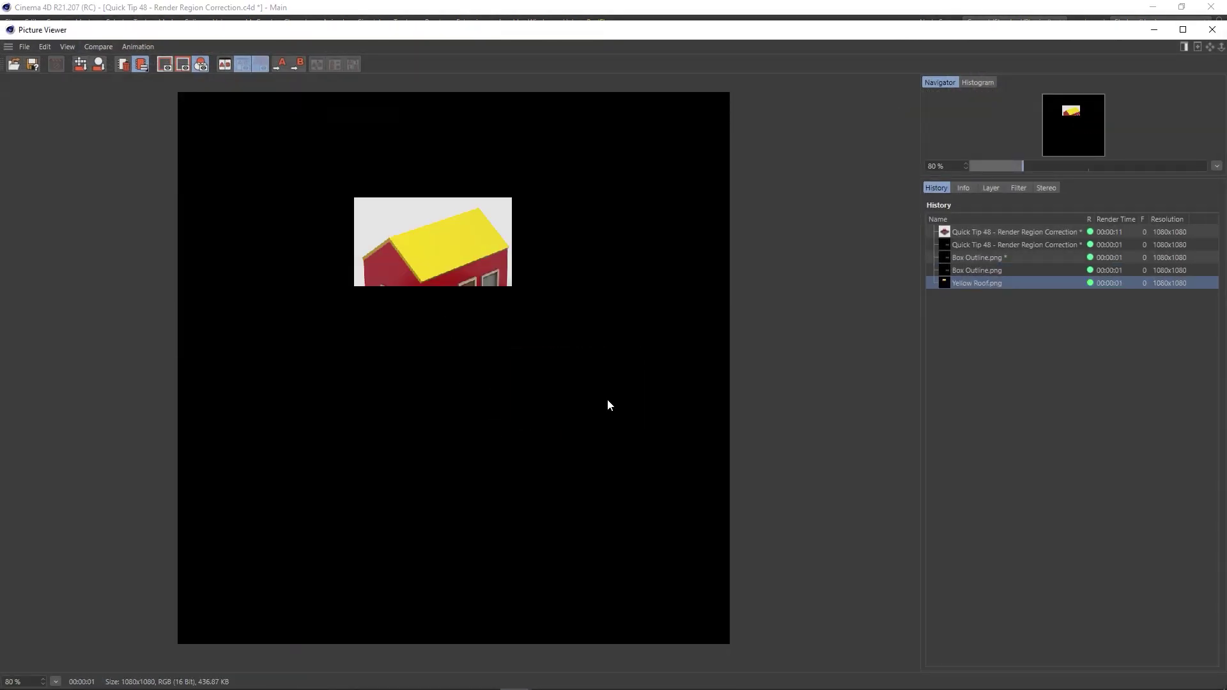
{"action": "left_click", "coordinate": [1212, 30]}
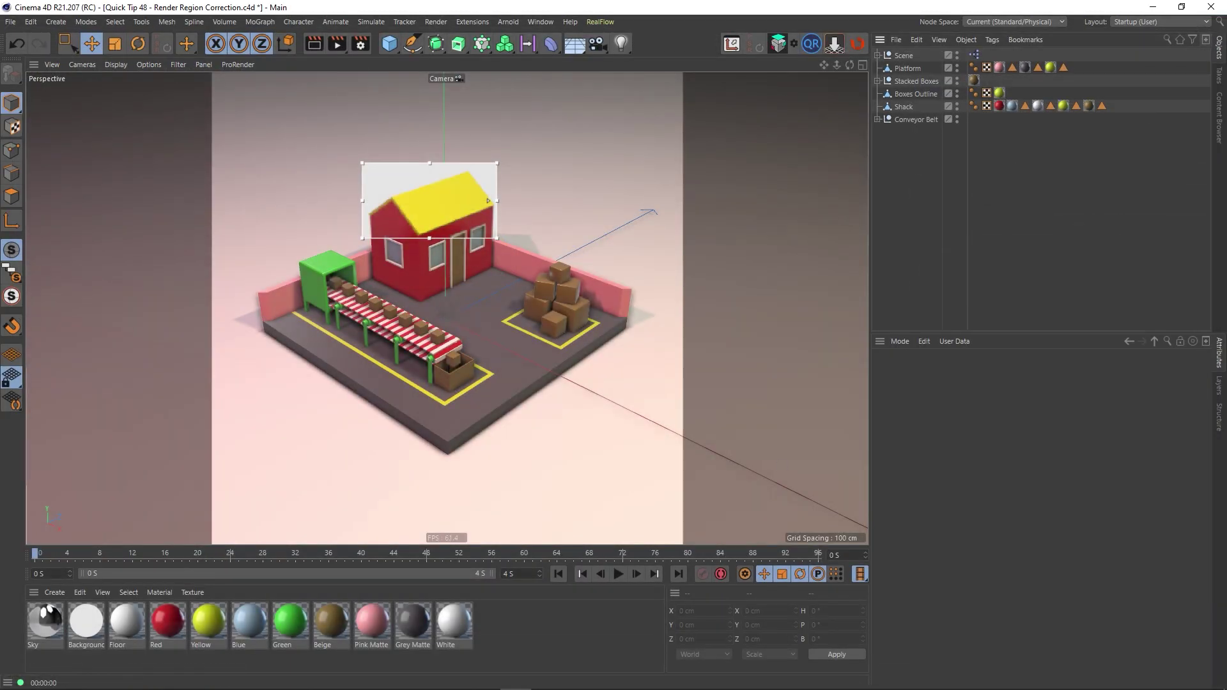
{"action": "left_click", "coordinate": [264, 677]}
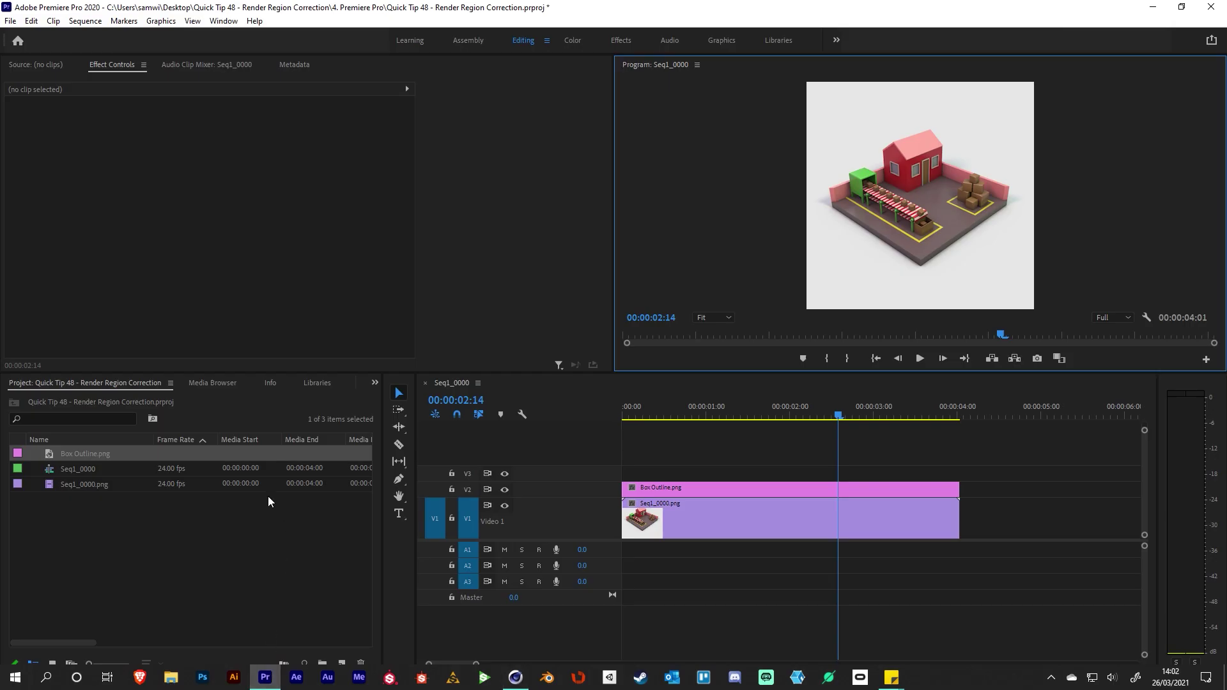
{"action": "double_click", "coordinate": [120, 555]}
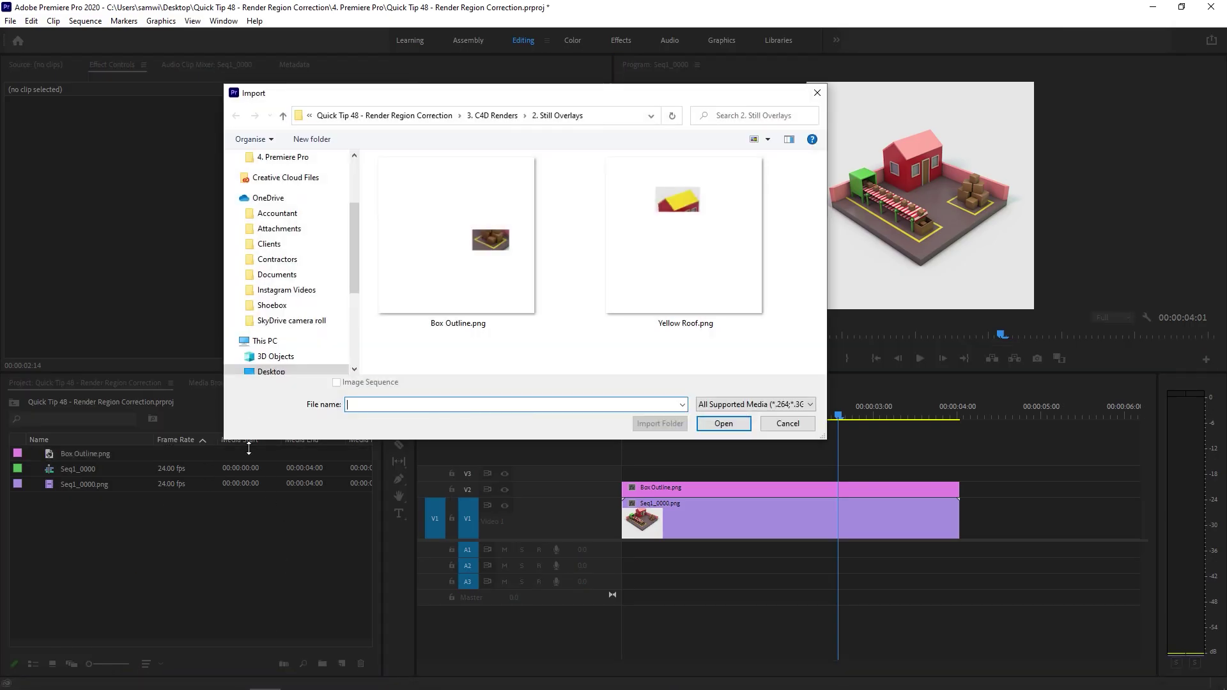
{"action": "double_click", "coordinate": [740, 287]}
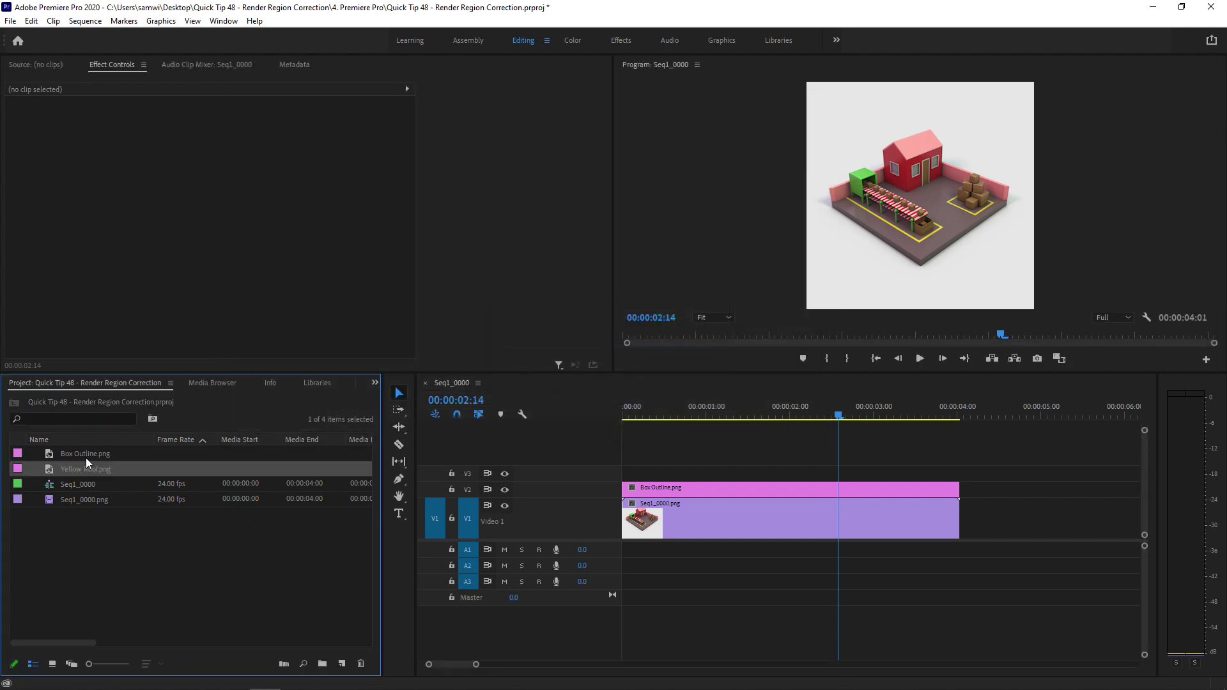
Step: Place Yellow Roof.png on V3 above Box Outline, trim it to end at 4:00, and toggle its visibility to compare
{"action": "left_click_drag", "start_coordinate": [78, 469], "coordinate": [623, 458]}
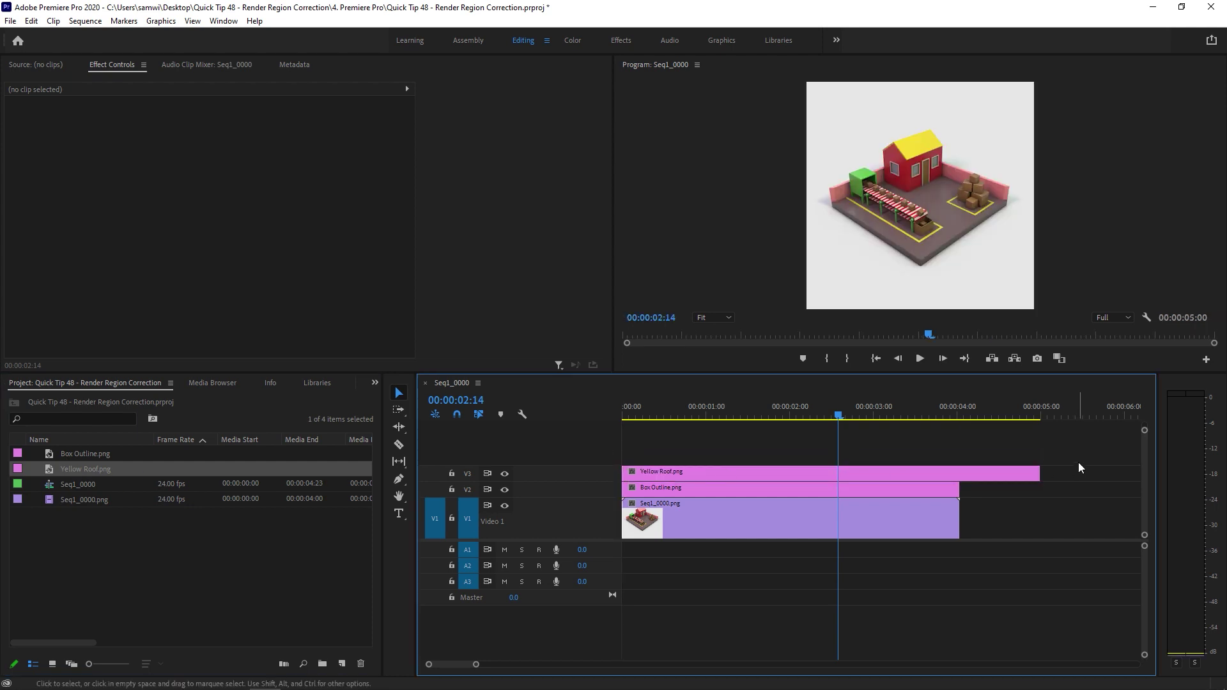
{"action": "left_click_drag", "start_coordinate": [1046, 482], "coordinate": [959, 483]}
{"action": "left_click", "coordinate": [501, 474]}
{"action": "left_click", "coordinate": [502, 474]}
{"action": "left_click", "coordinate": [502, 473]}
{"action": "left_click", "coordinate": [501, 474]}
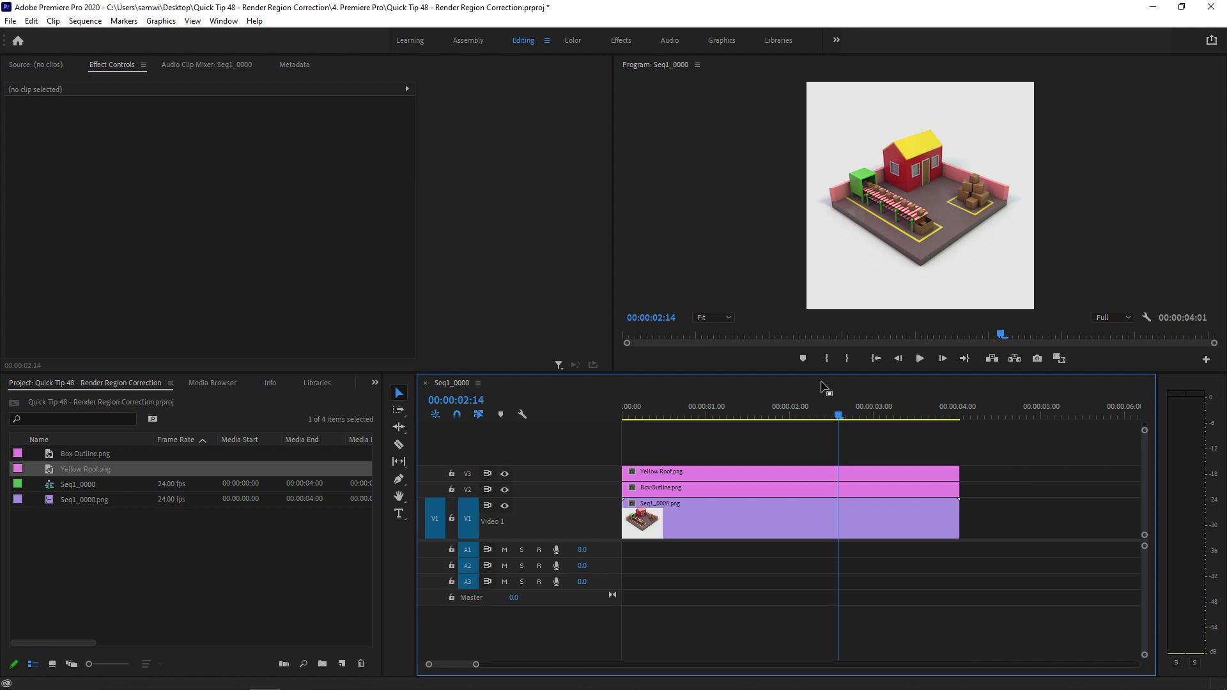
Step: Play the sequence from the start in a maximized Program monitor
{"action": "key", "text": "Home"}
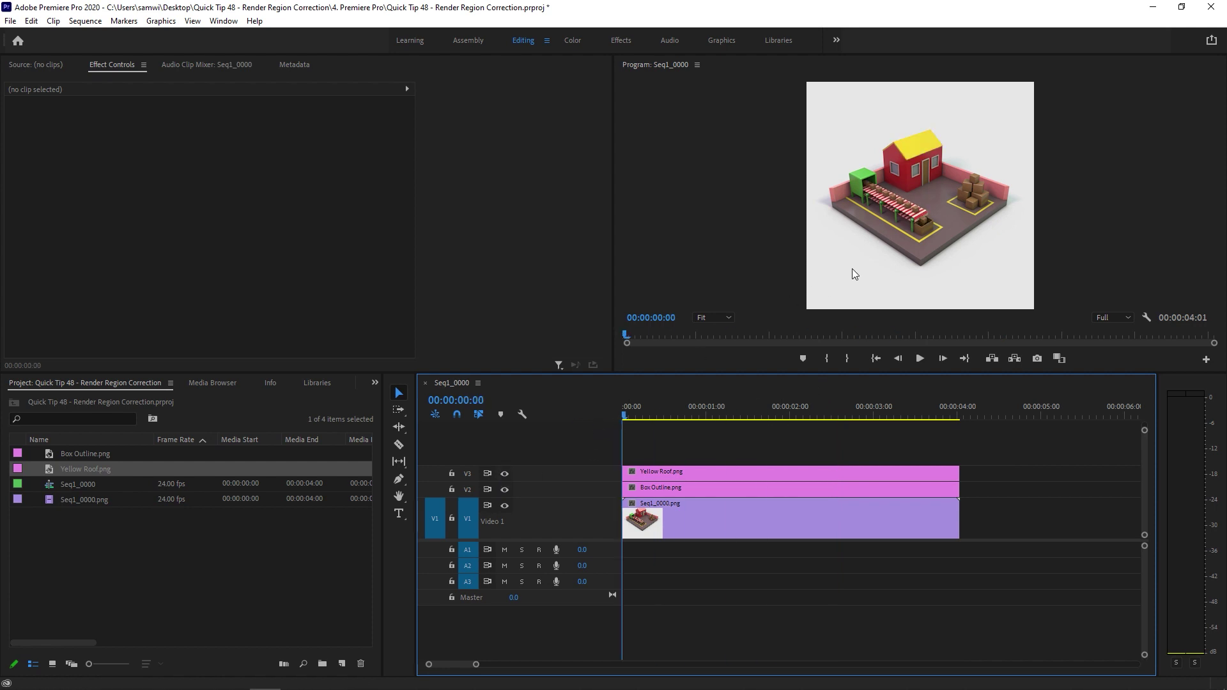
{"action": "key", "text": "grave"}
{"action": "key", "text": "space"}
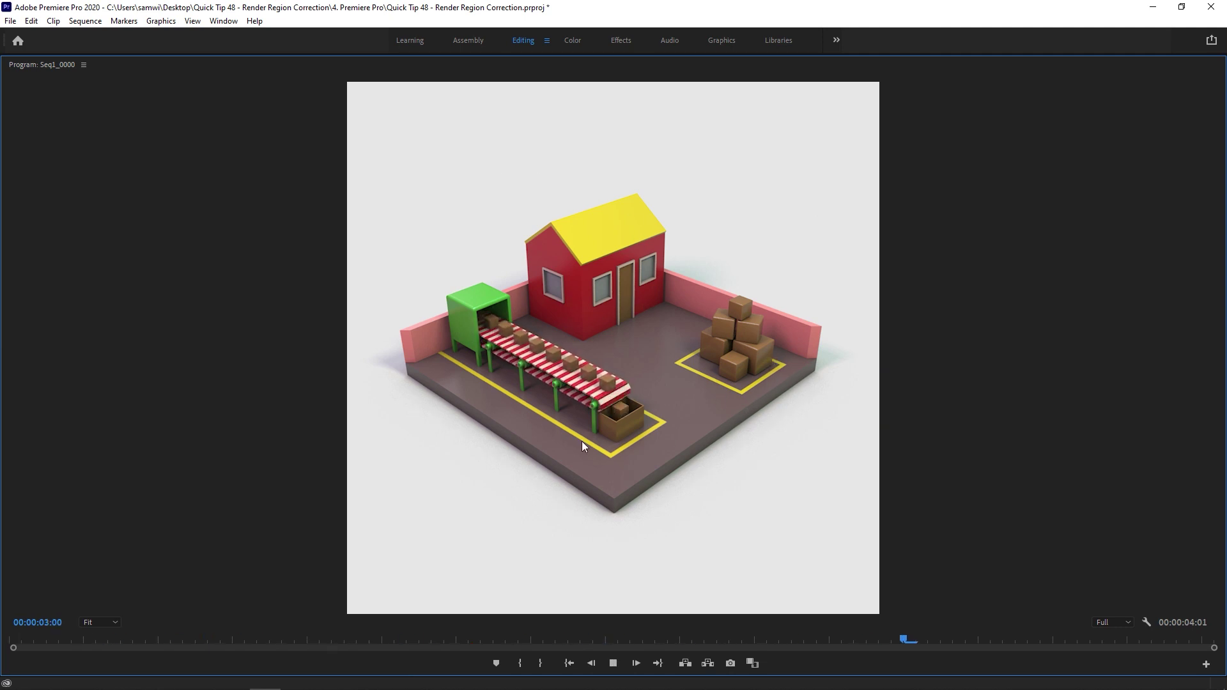
{"action": "key", "text": "space"}
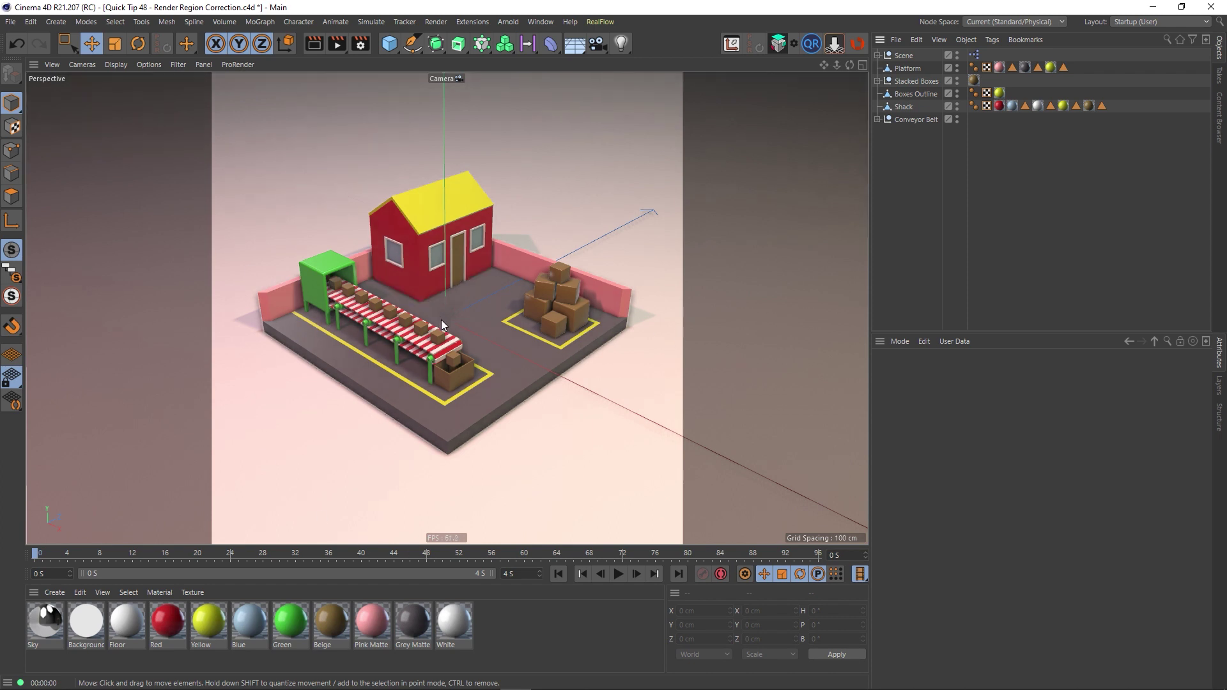
Step: Uncheck Save in Render Settings so renders are no longer written to file
{"action": "left_click", "coordinate": [361, 44]}
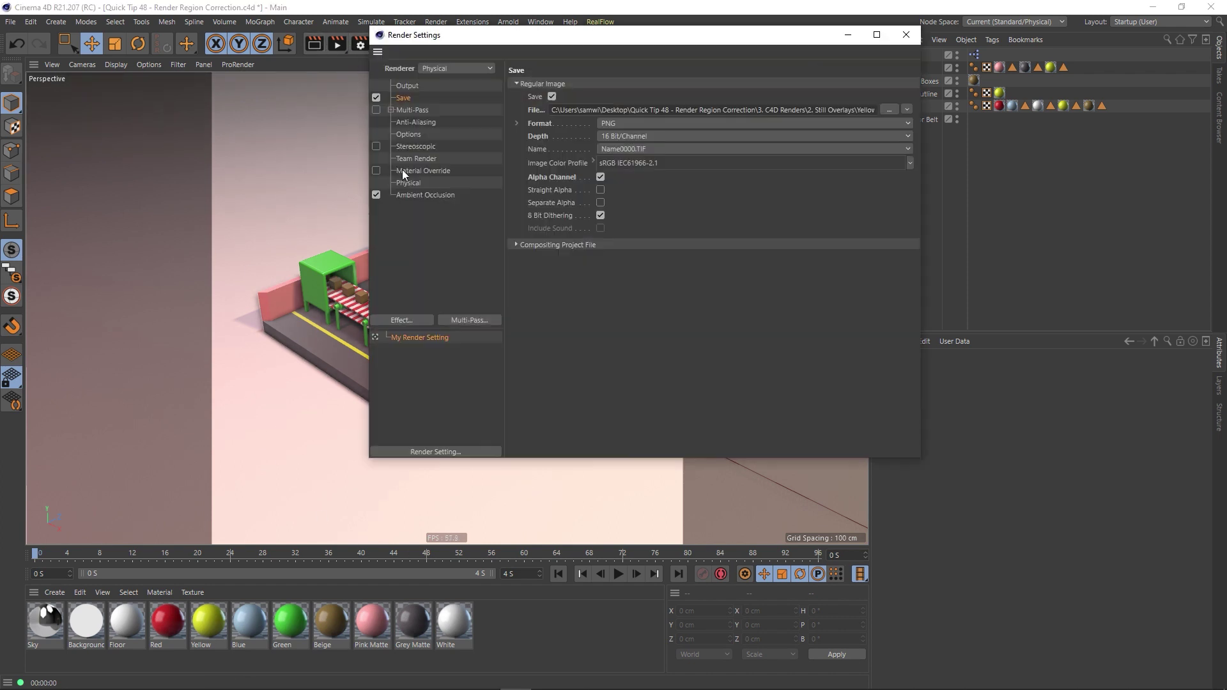
{"action": "left_click", "coordinate": [376, 98]}
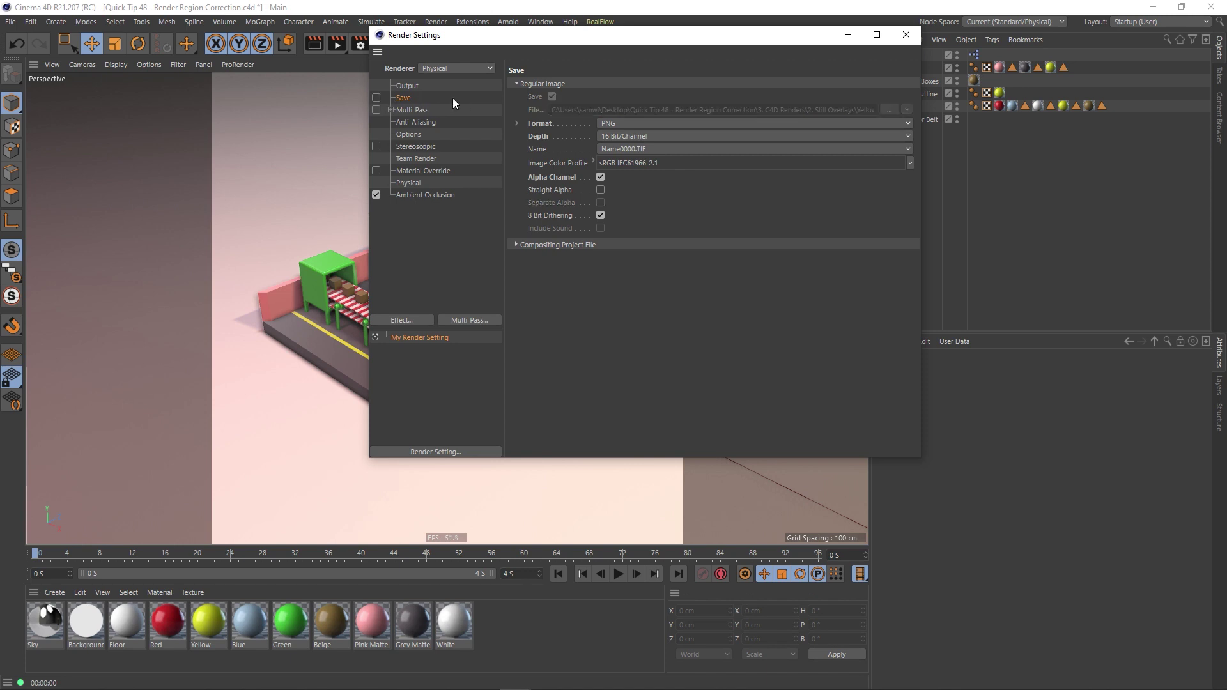
{"action": "left_click", "coordinate": [905, 35]}
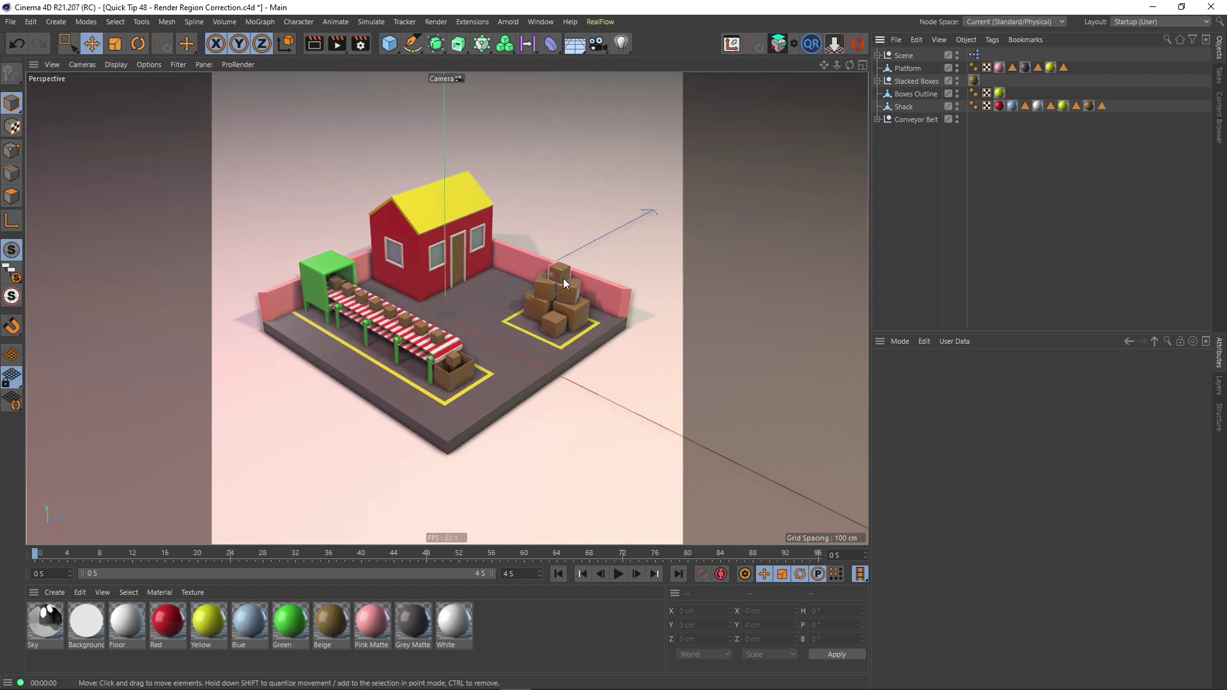
Step: Duplicate Package inside the Package Cloner as Package.1 and swap its Beige material for Yellow
{"action": "left_click", "coordinate": [878, 119]}
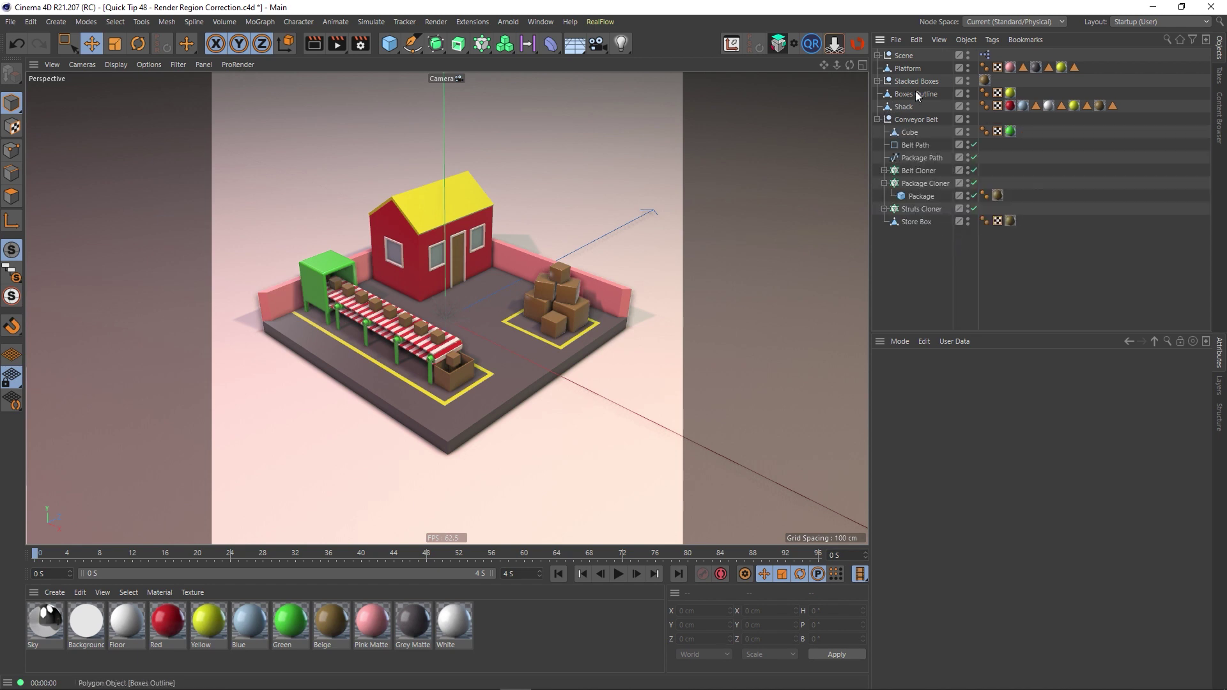
{"action": "left_click", "coordinate": [922, 195]}
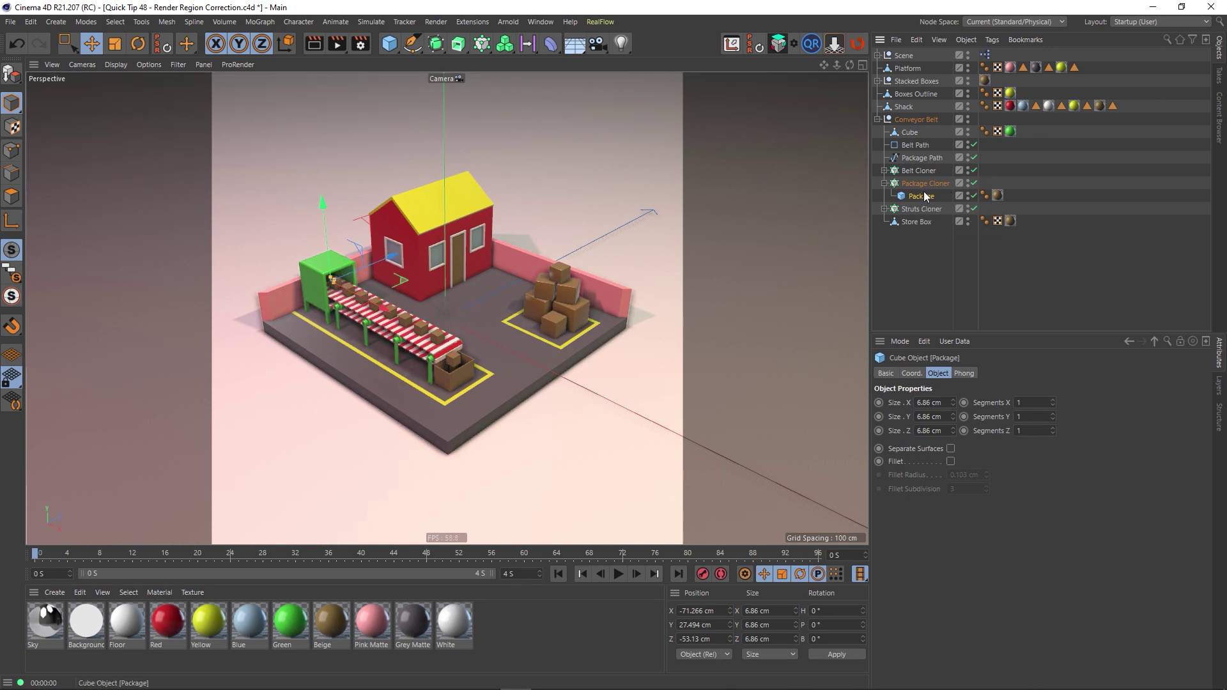
{"action": "left_click_drag", "start_coordinate": [923, 199], "coordinate": [926, 208], "text": "ctrl"}
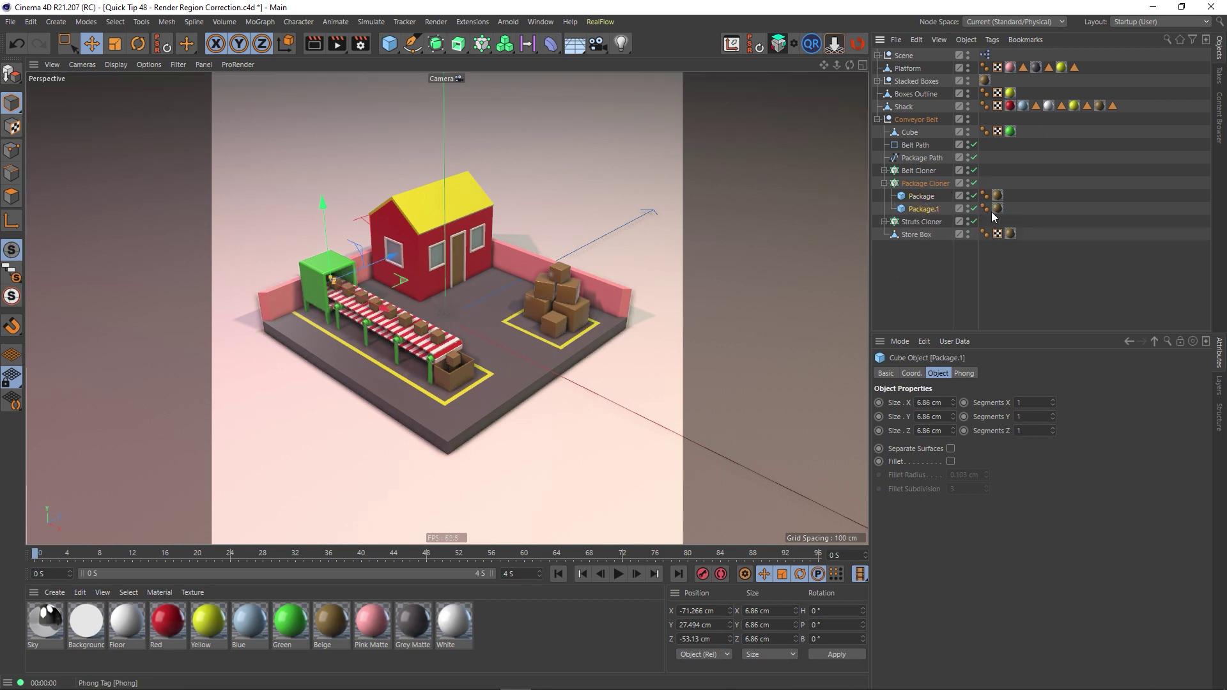
{"action": "left_click", "coordinate": [996, 209]}
{"action": "key", "text": "Delete"}
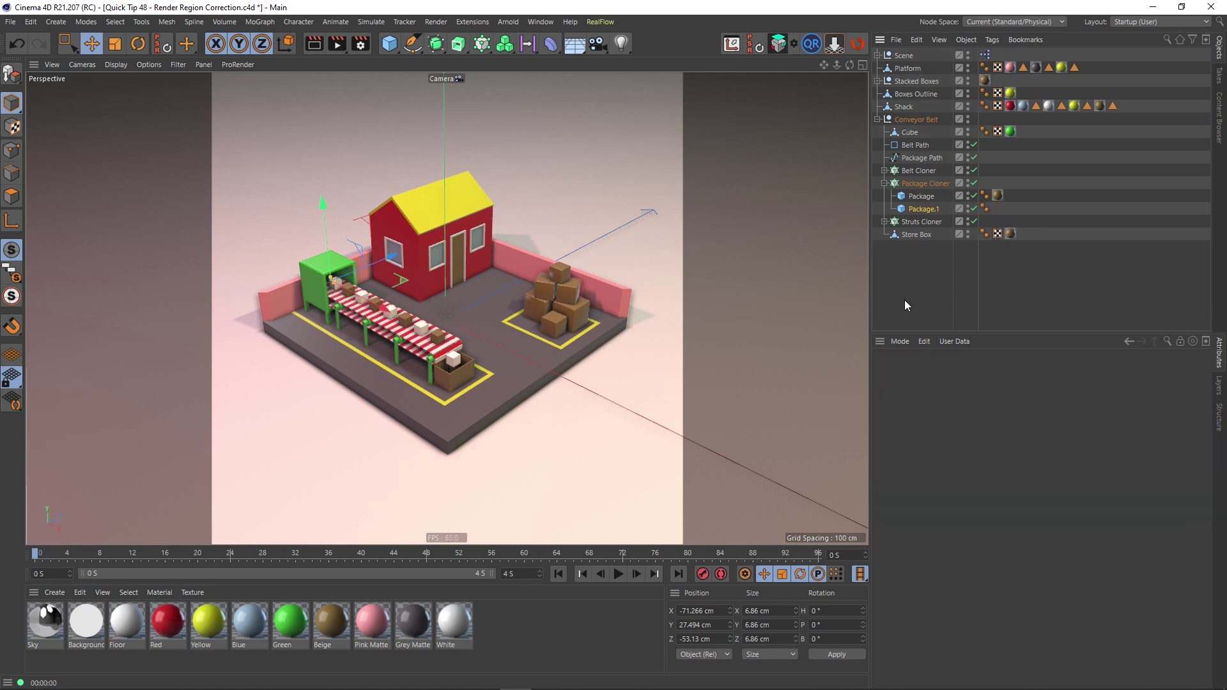
{"action": "left_click_drag", "start_coordinate": [207, 630], "coordinate": [929, 210]}
{"action": "left_click", "coordinate": [1006, 268]}
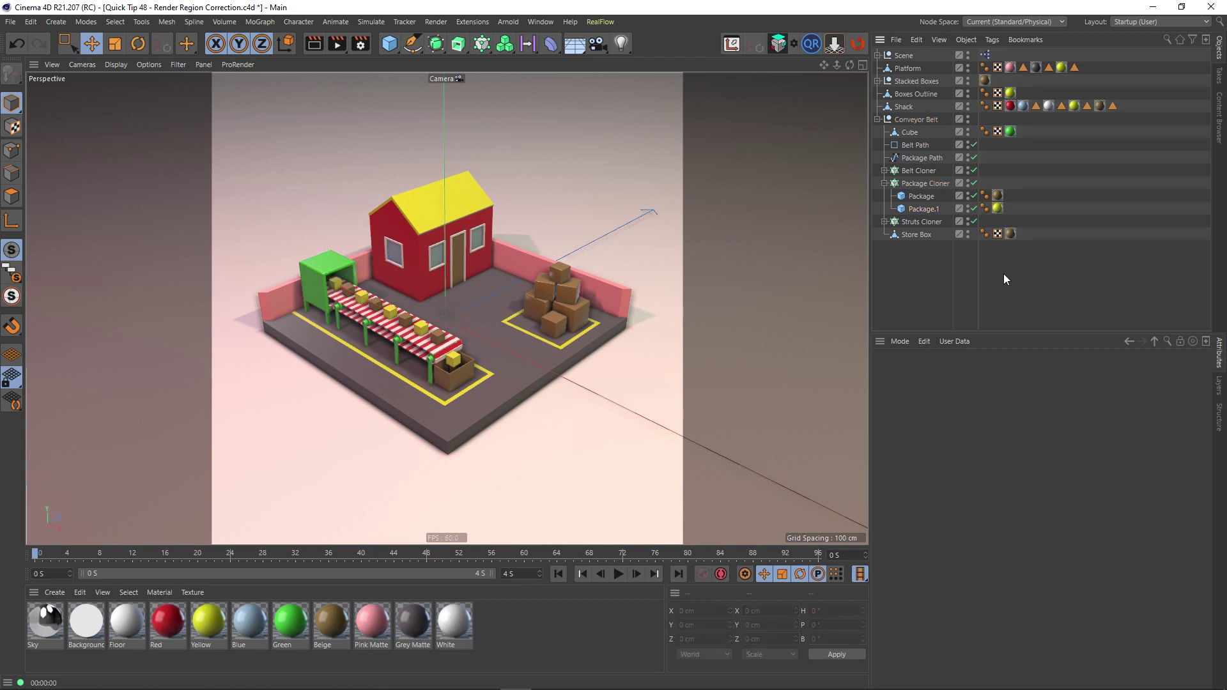
{"action": "left_click", "coordinate": [926, 210]}
Step: Add a Sphere, scale it down to 9.8 cm, and apply the Blue material
{"action": "left_click", "coordinate": [391, 45]}
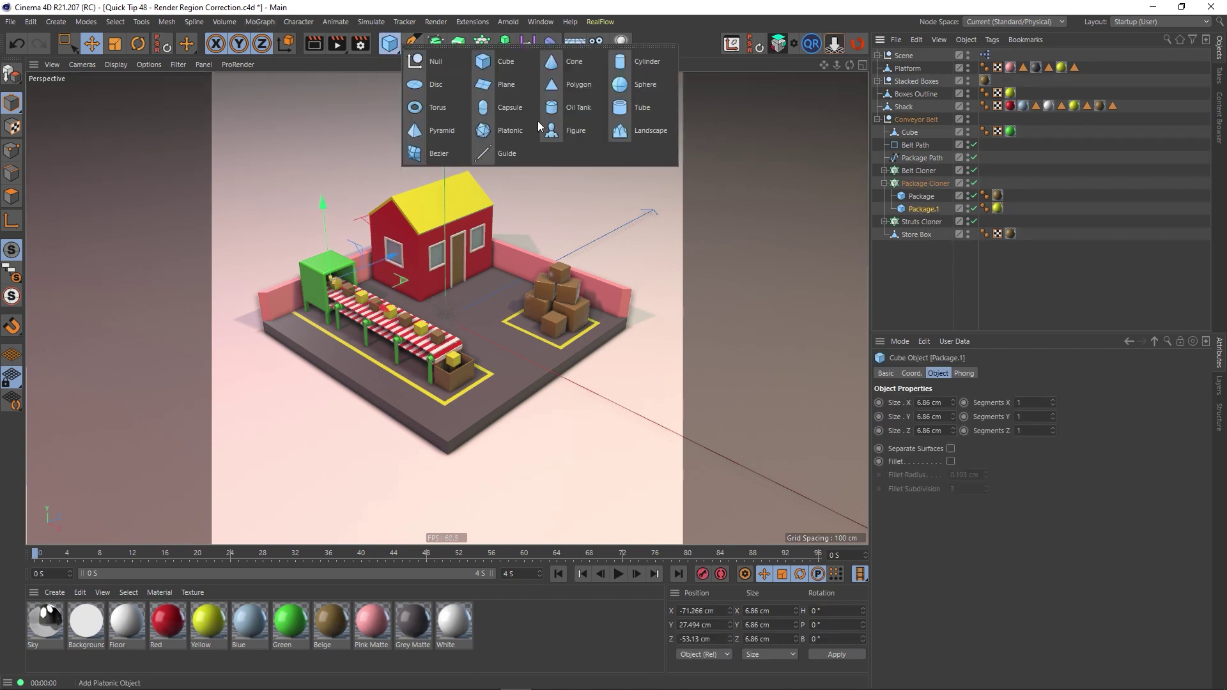
{"action": "left_click", "coordinate": [623, 86]}
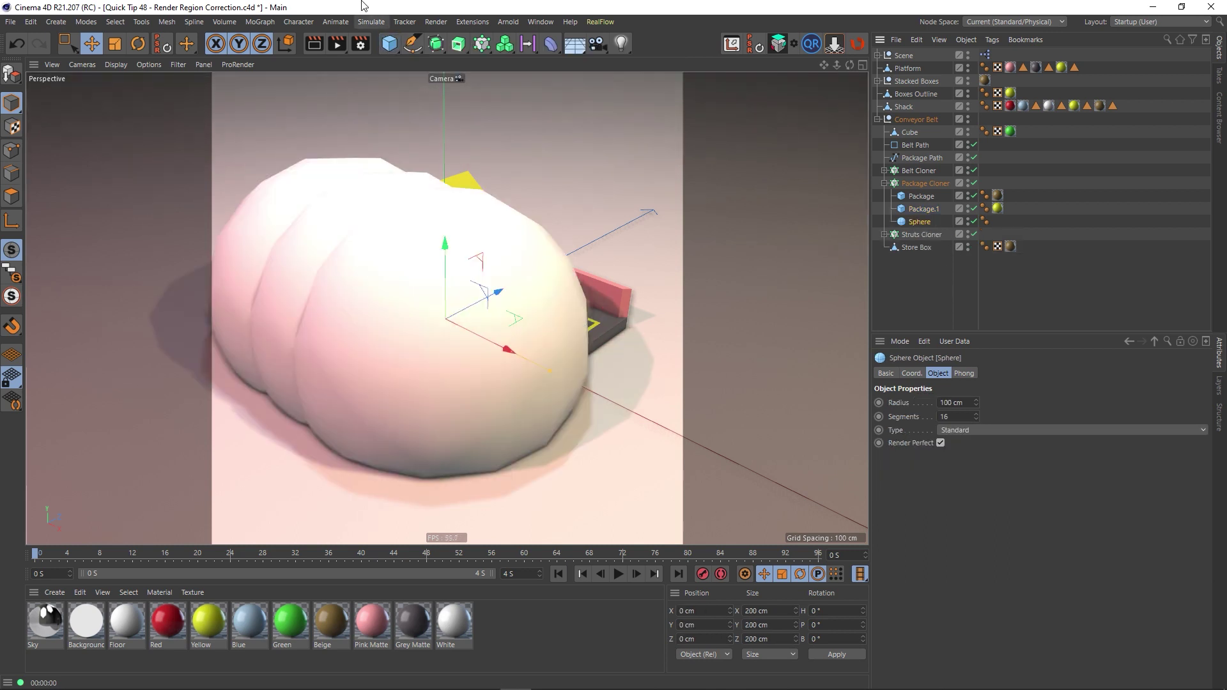
{"action": "left_click", "coordinate": [119, 46]}
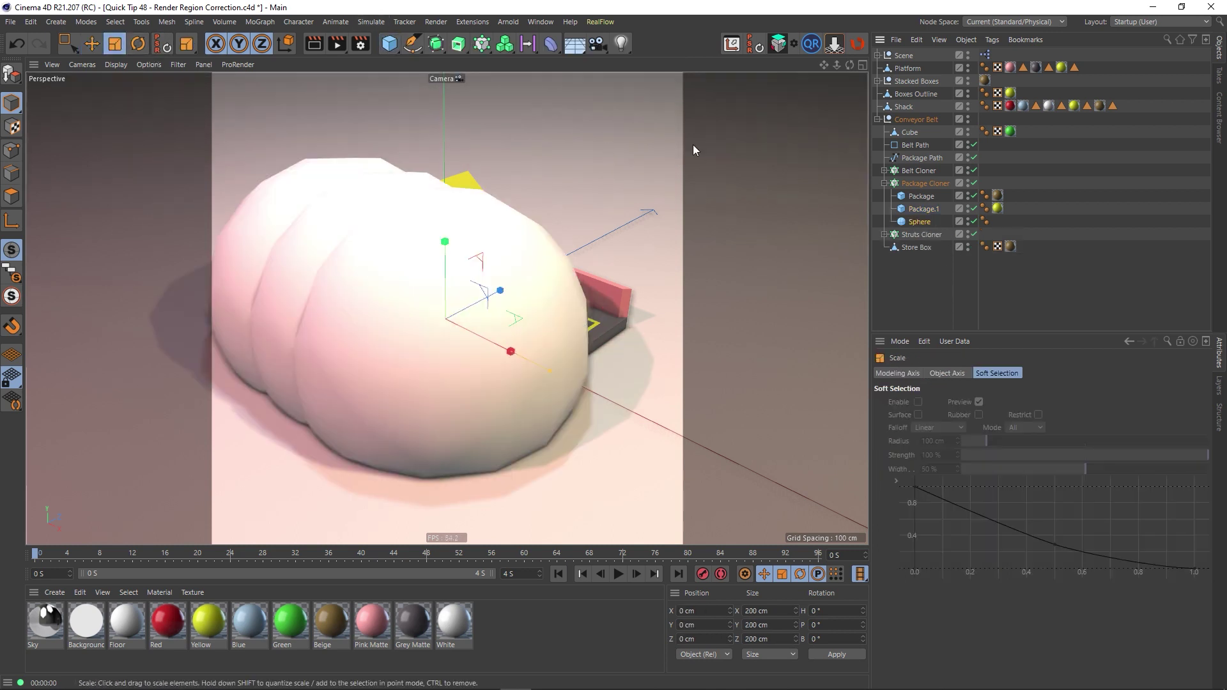
{"action": "left_click_drag", "start_coordinate": [685, 147], "coordinate": [447, 318]}
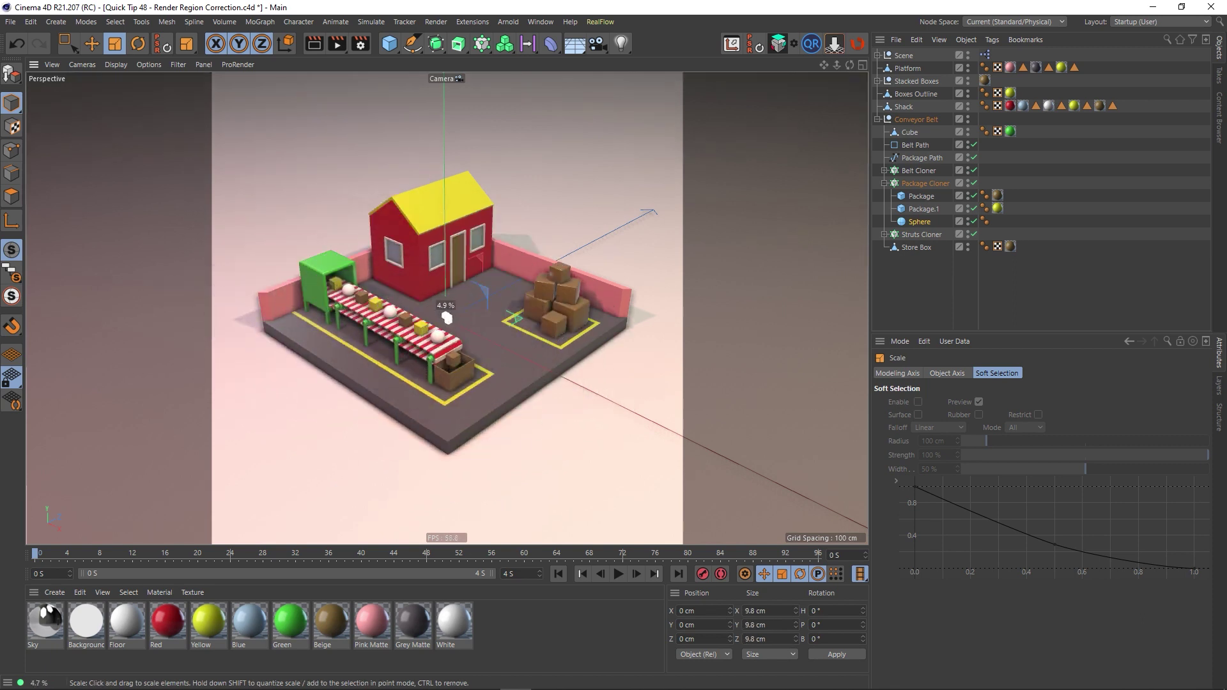
{"action": "left_click_drag", "start_coordinate": [446, 317], "coordinate": [447, 318]}
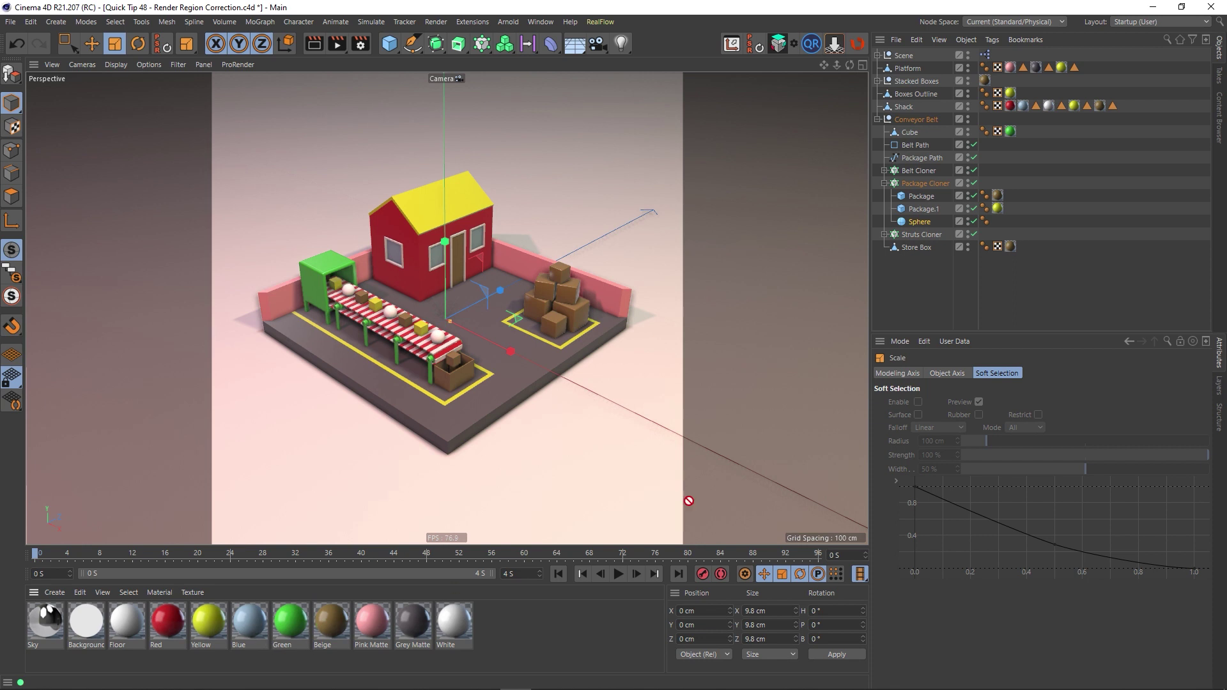
{"action": "left_click_drag", "start_coordinate": [939, 223], "coordinate": [926, 225]}
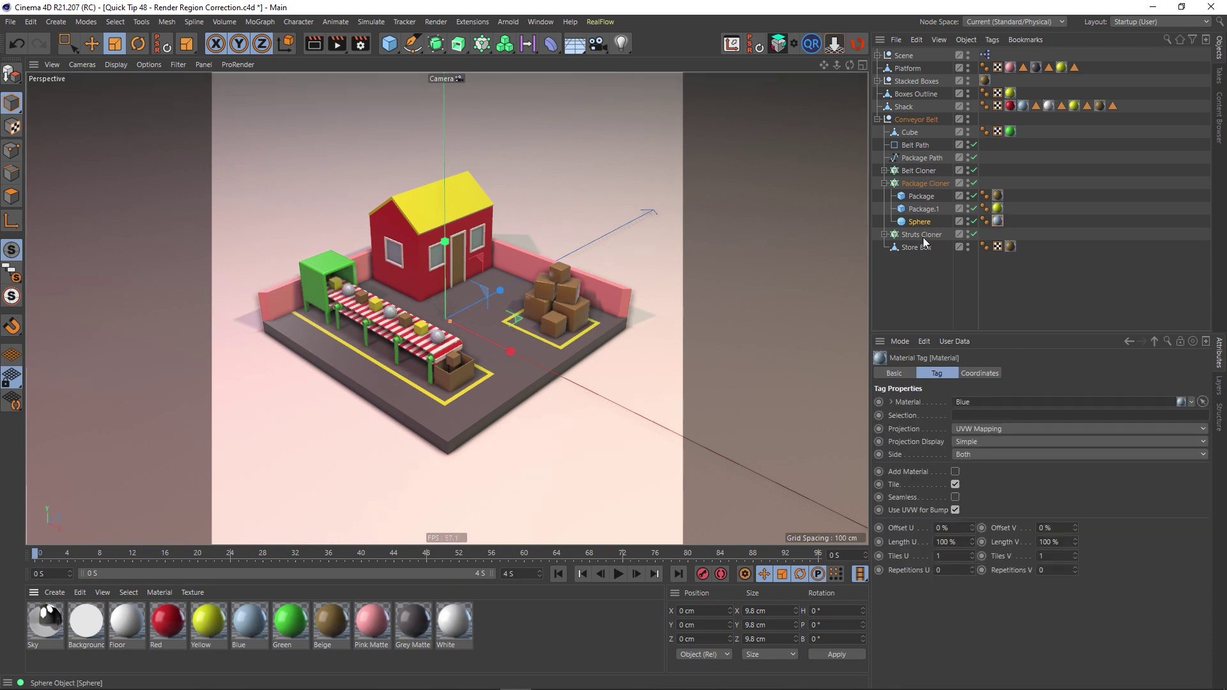
{"action": "left_click", "coordinate": [901, 293]}
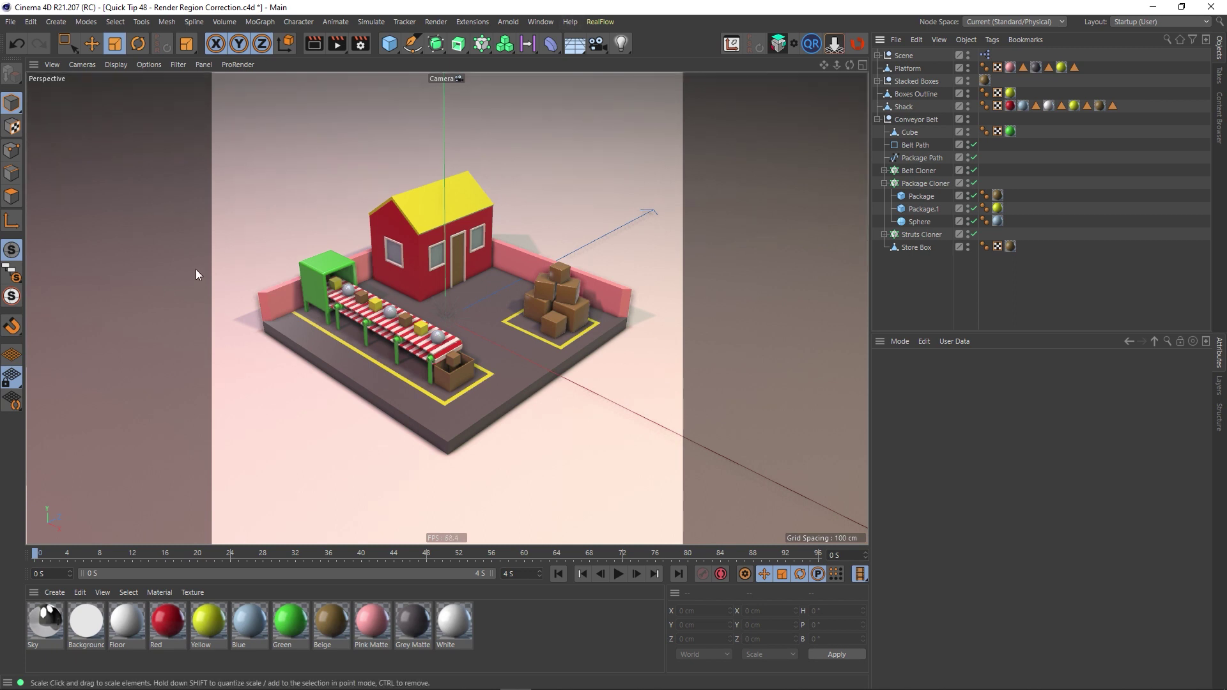
Step: Enable the Interactive Render Region and fit its box around the conveyor belt and packages
{"action": "left_click_drag", "start_coordinate": [338, 45], "coordinate": [427, 336]}
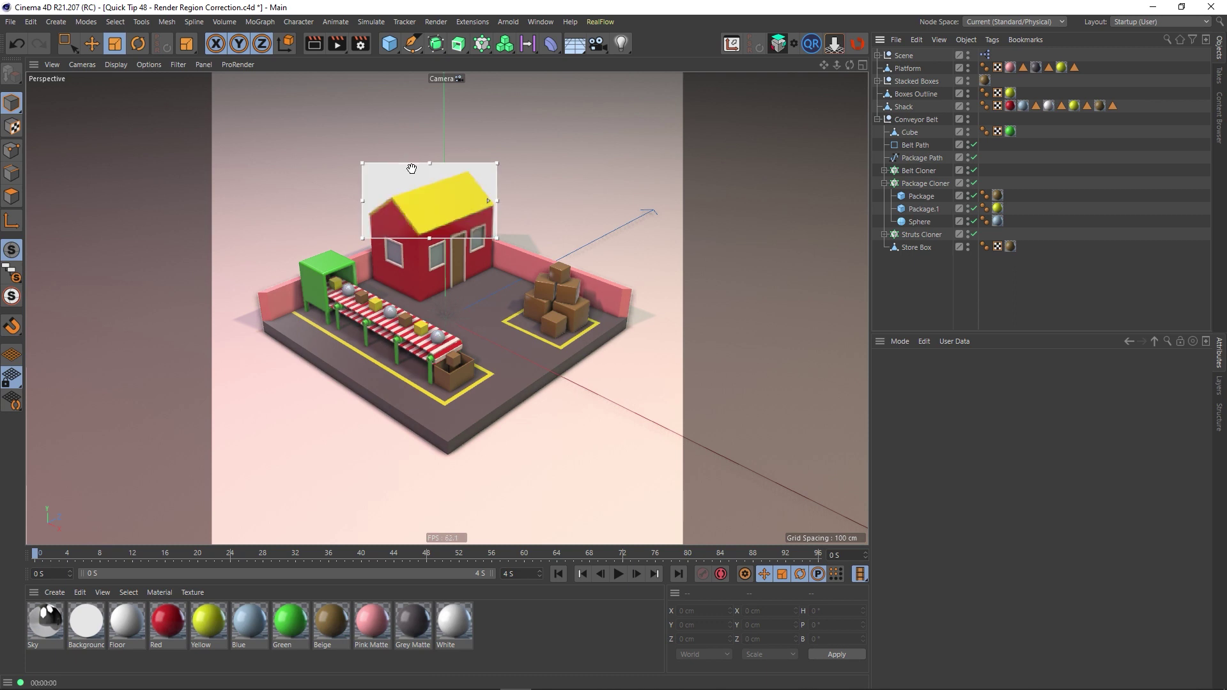
{"action": "left_click_drag", "start_coordinate": [411, 169], "coordinate": [344, 250]}
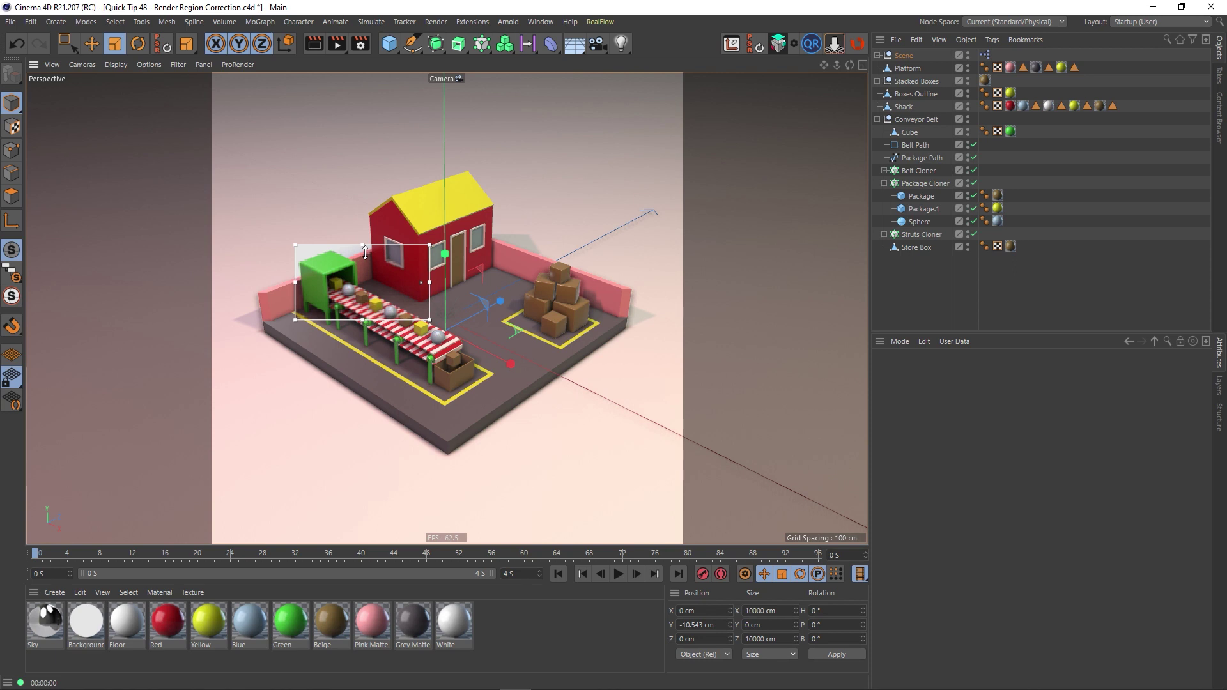
{"action": "left_click_drag", "start_coordinate": [365, 246], "coordinate": [365, 263]}
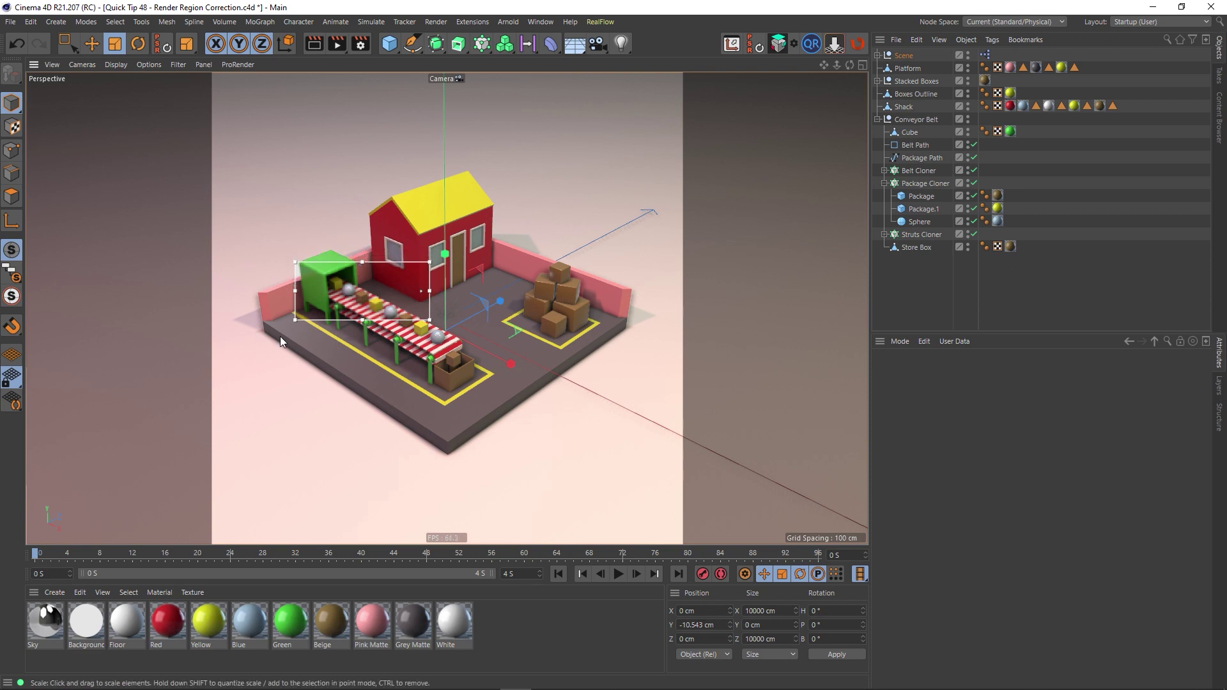
{"action": "left_click_drag", "start_coordinate": [298, 292], "coordinate": [368, 403]}
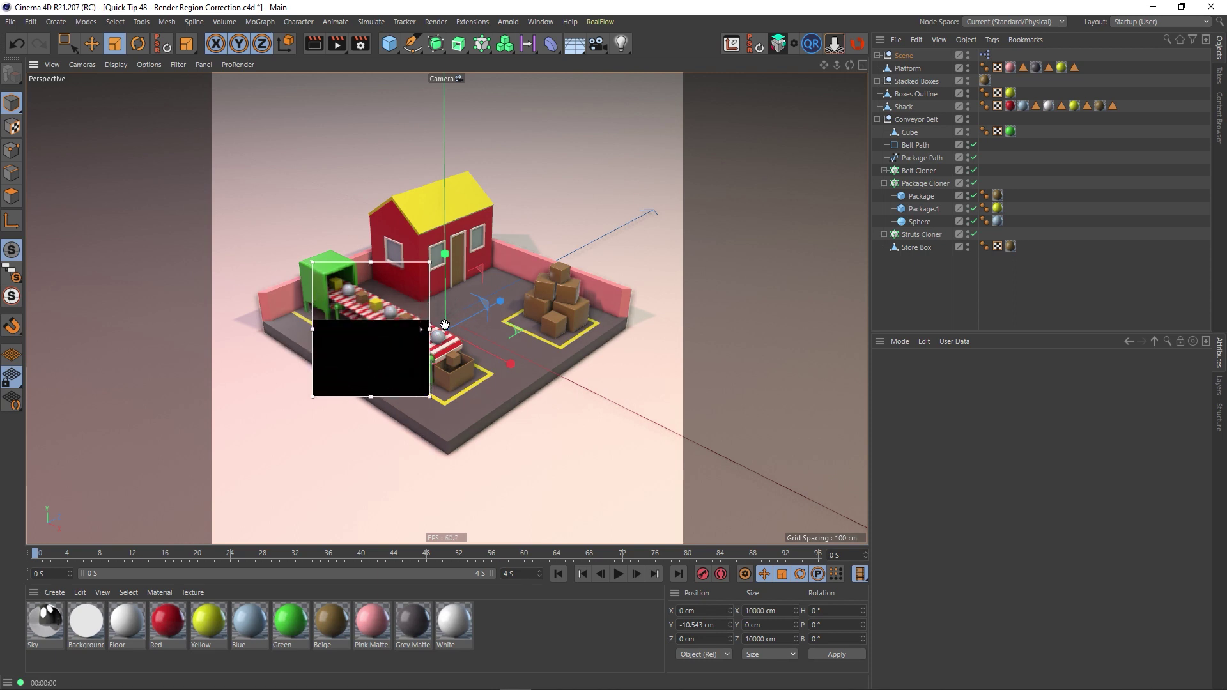
{"action": "left_click_drag", "start_coordinate": [430, 329], "coordinate": [498, 344]}
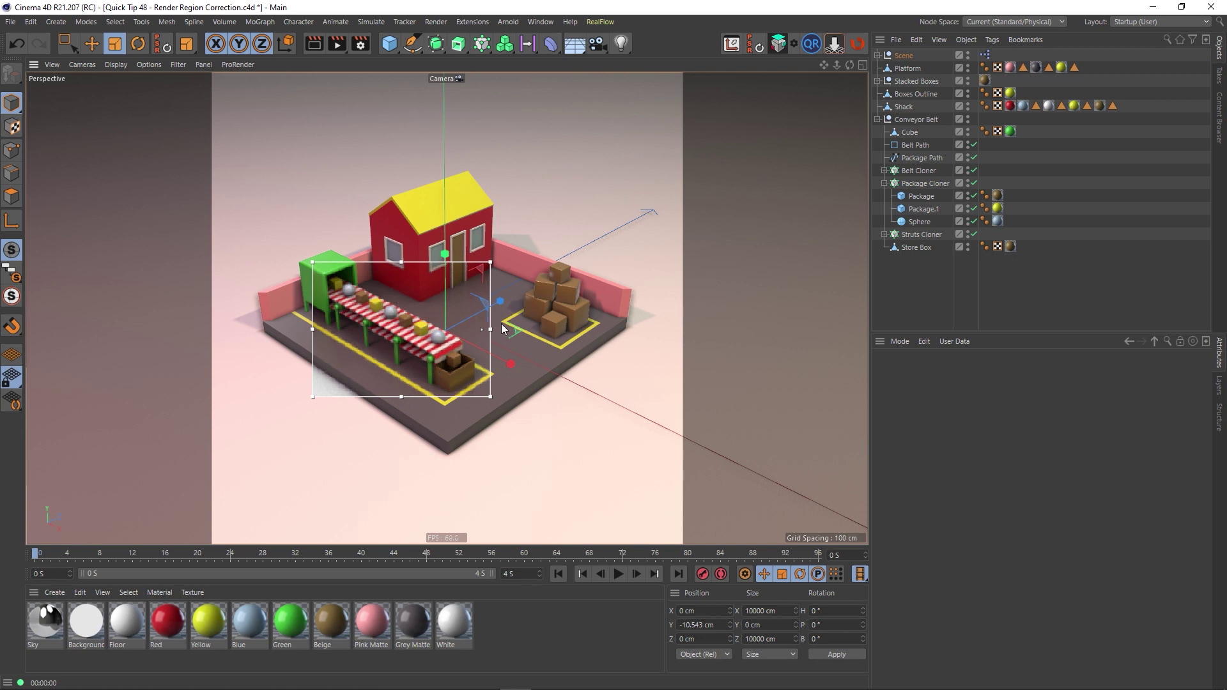
{"action": "left_click_drag", "start_coordinate": [498, 333], "coordinate": [495, 331]}
Step: In Output settings, copy the interactive render region into the Render Region borders
{"action": "left_click", "coordinate": [358, 46]}
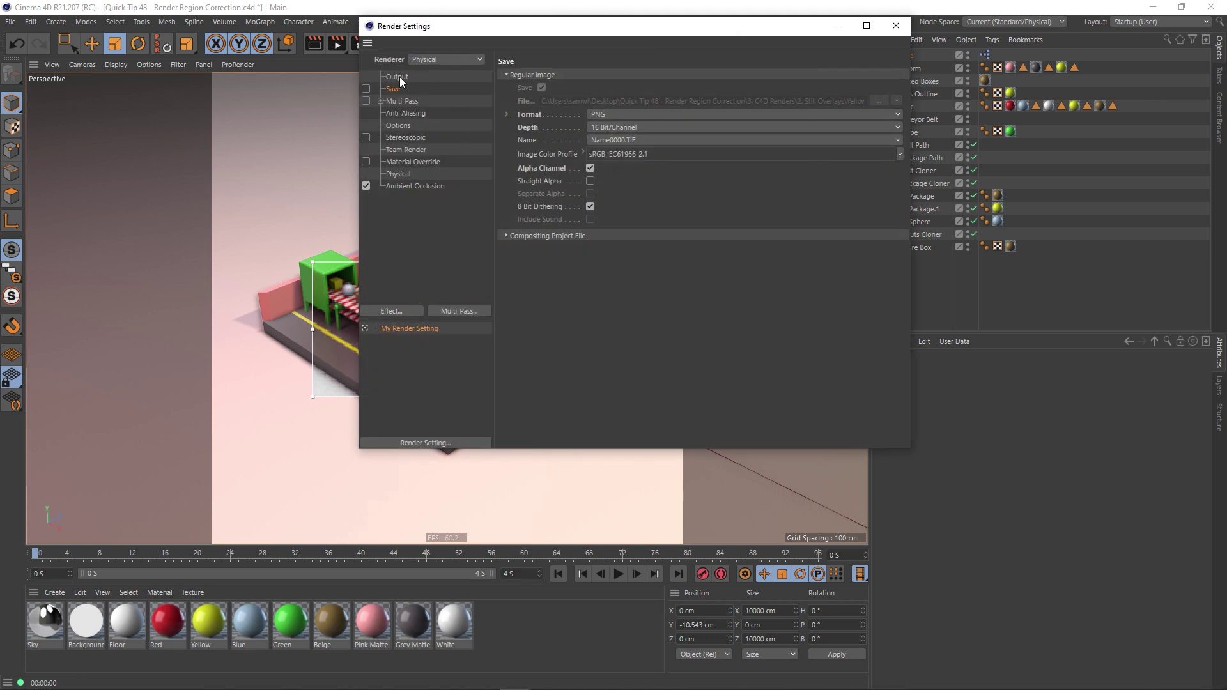
{"action": "left_click", "coordinate": [400, 78]}
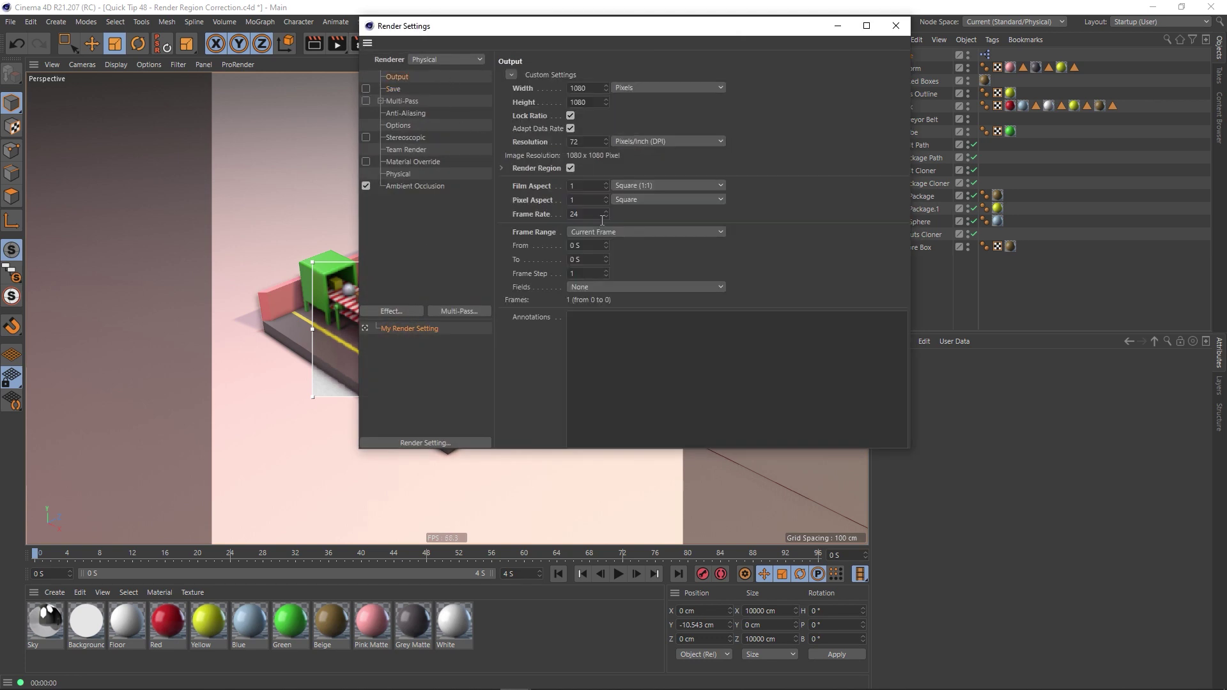
{"action": "left_click", "coordinate": [501, 168]}
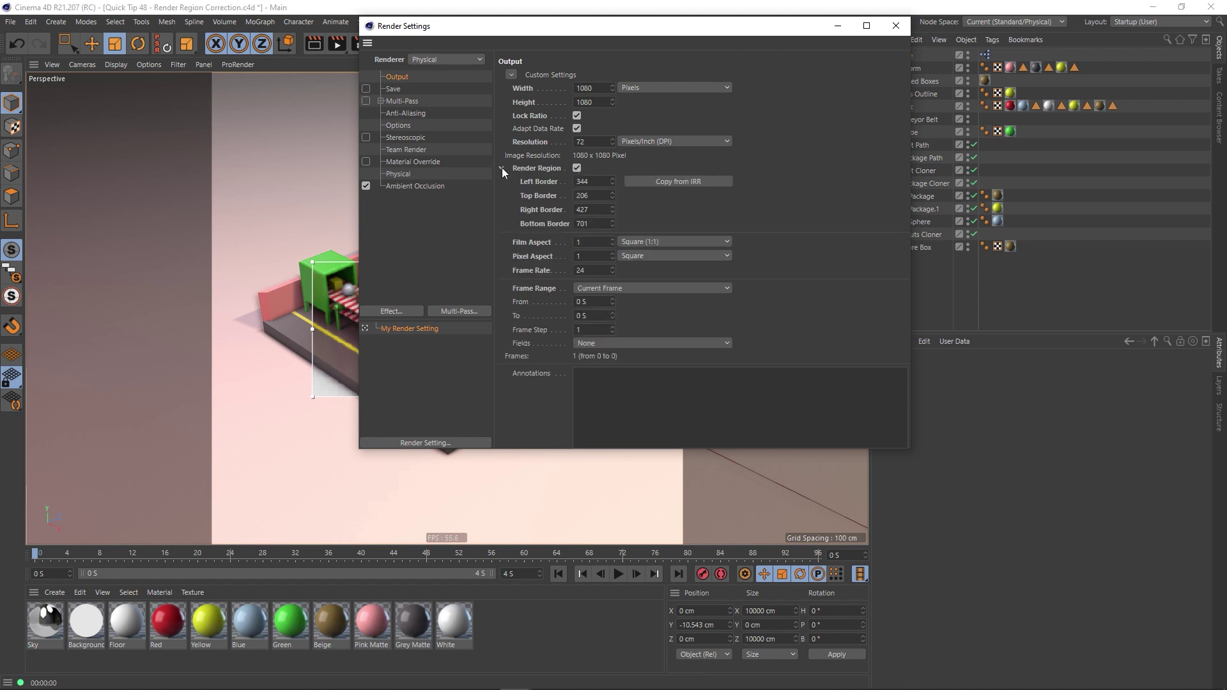
{"action": "left_click", "coordinate": [676, 181]}
{"action": "left_click", "coordinate": [501, 168]}
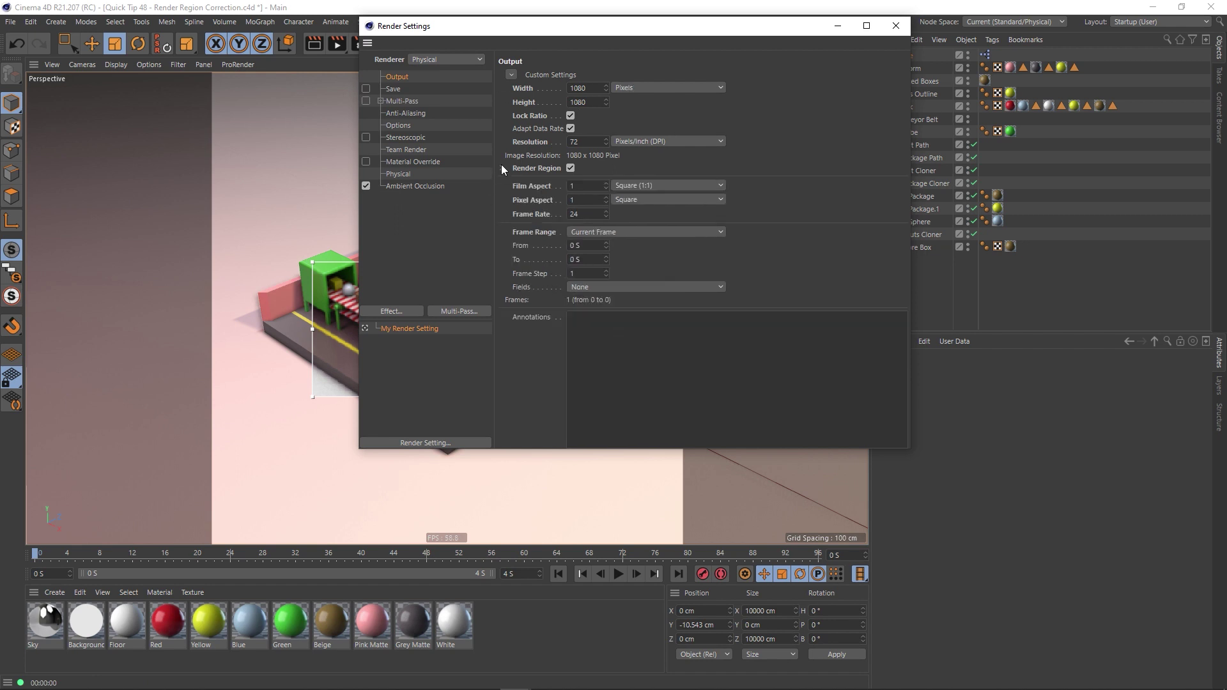
Step: Check the Save settings and render the conveyor region to the Picture Viewer
{"action": "left_click", "coordinate": [392, 88]}
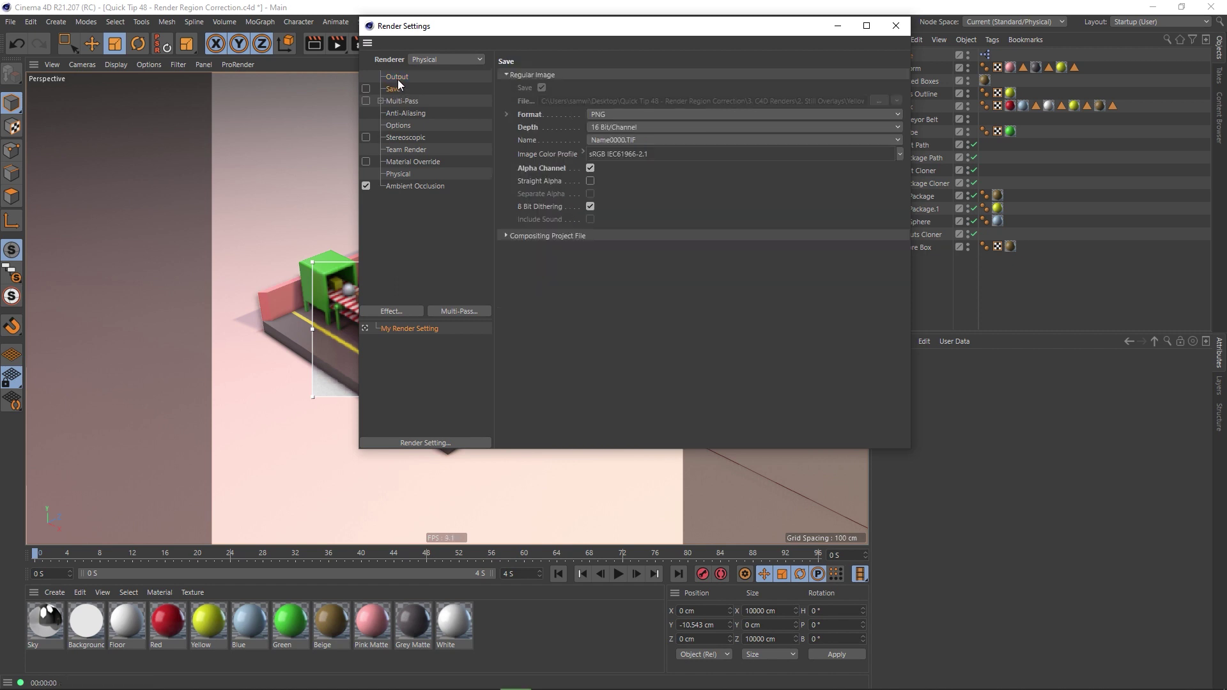
{"action": "left_click", "coordinate": [398, 78]}
{"action": "left_click_drag", "start_coordinate": [469, 35], "coordinate": [376, 105]}
{"action": "left_click", "coordinate": [337, 44]}
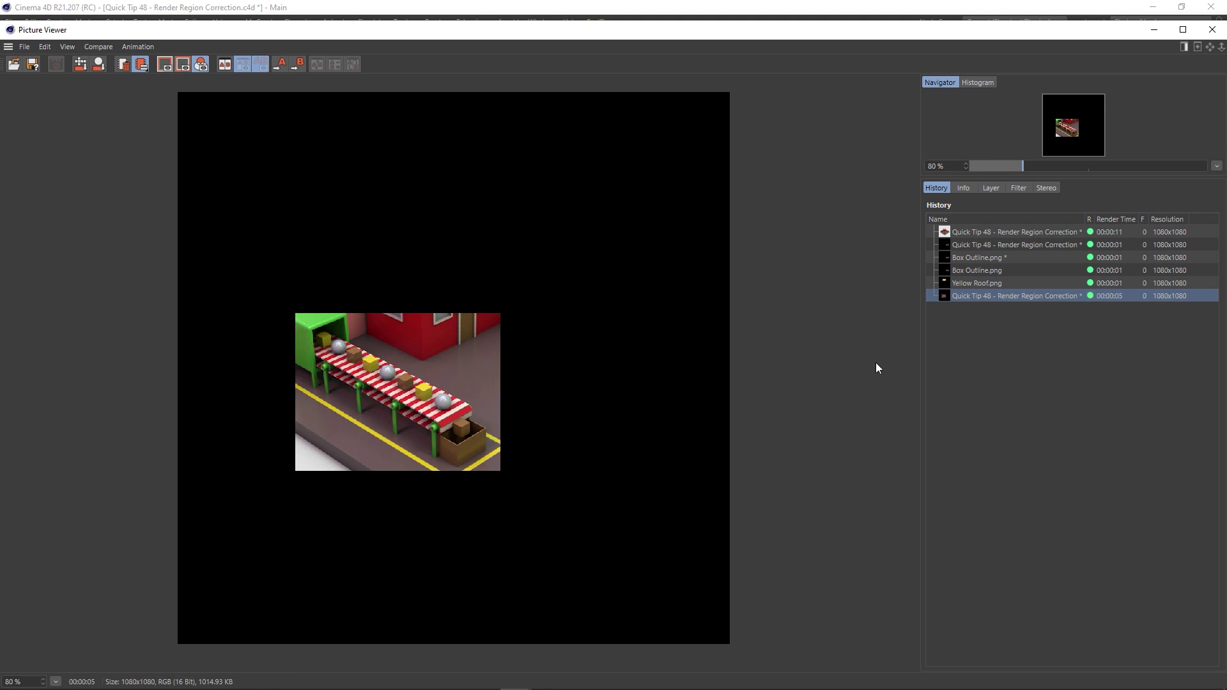
Step: Compare the full render with the conveyor region render, then close Picture Viewer and Render Settings
{"action": "left_click", "coordinate": [1036, 232]}
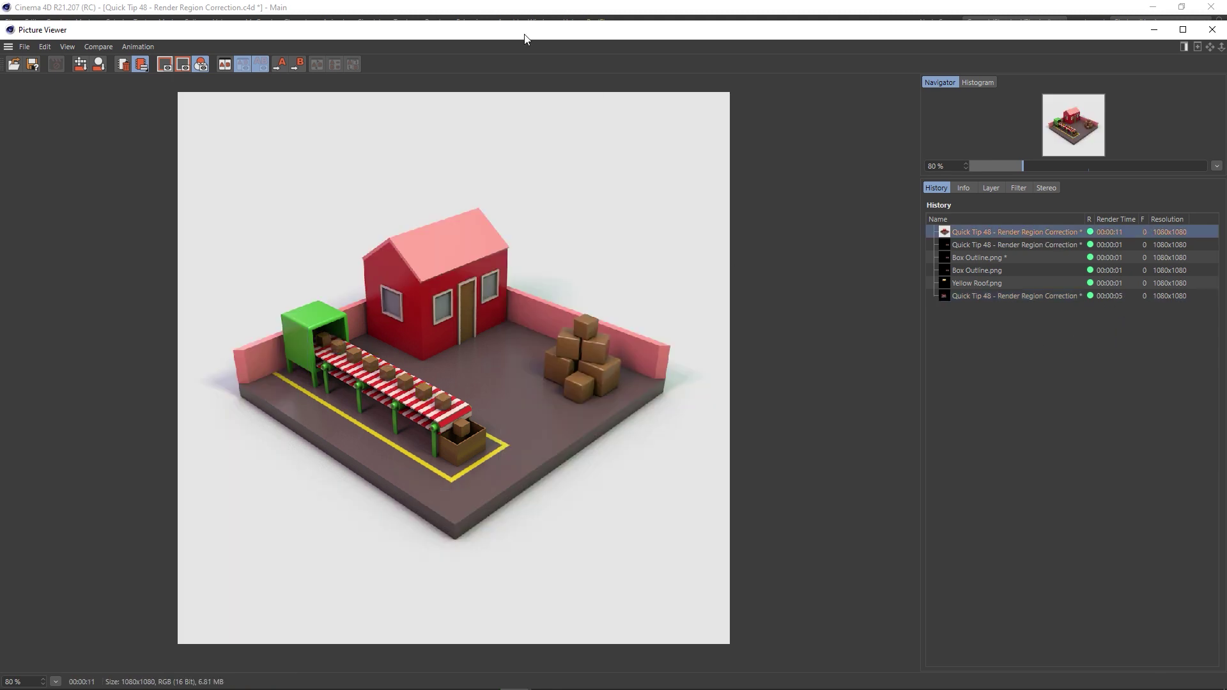
{"action": "left_click", "coordinate": [994, 297]}
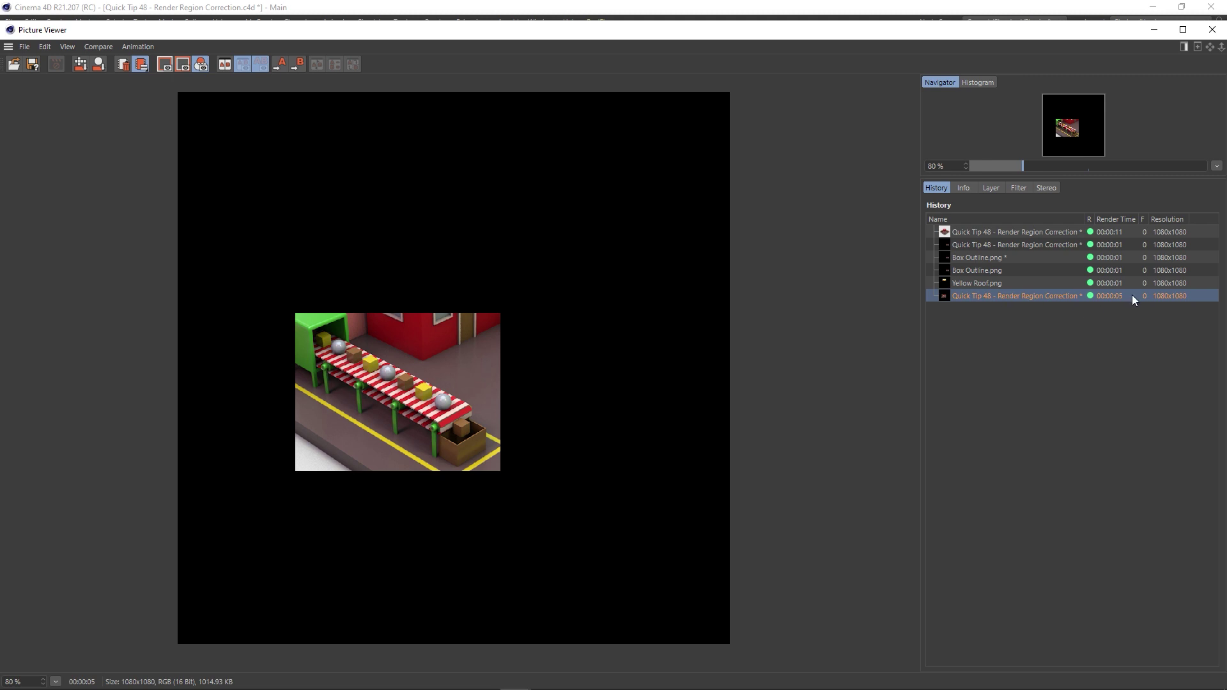
{"action": "left_click_drag", "start_coordinate": [970, 37], "coordinate": [863, 5]}
{"action": "left_click", "coordinate": [1210, 9]}
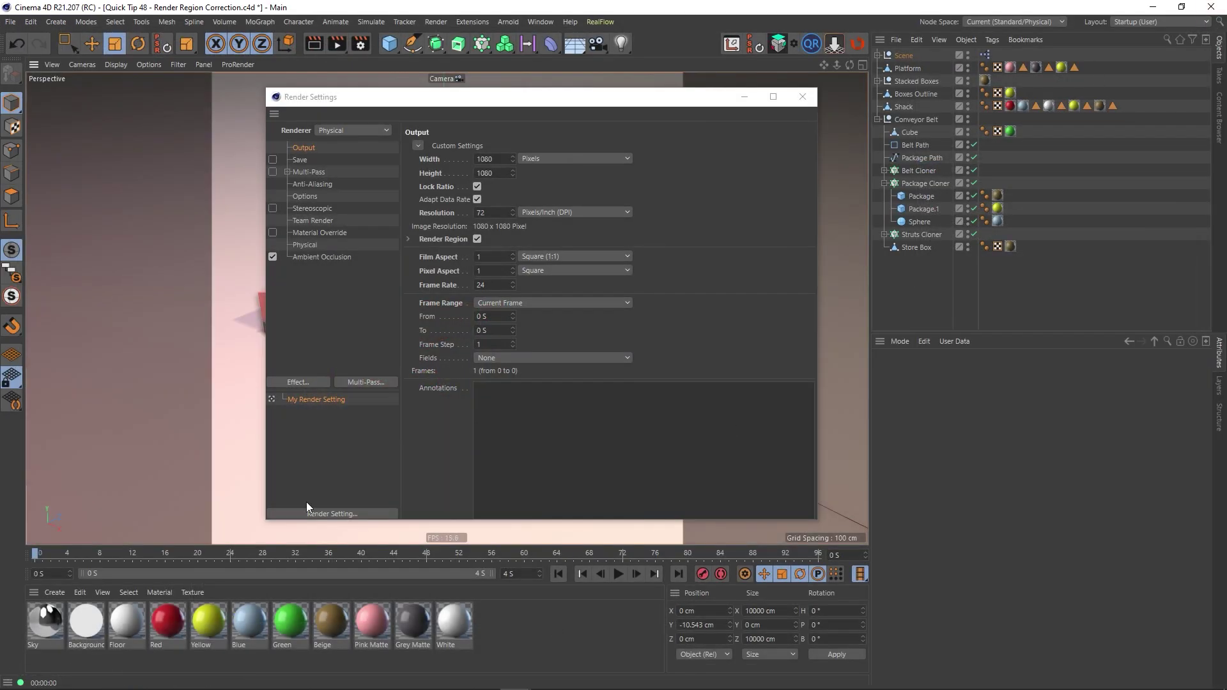
{"action": "left_click", "coordinate": [802, 96]}
Step: Import Seq2_0000.png from 3. C4D Renders > 3. Sequence 2 as an image sequence
{"action": "left_click", "coordinate": [265, 678]}
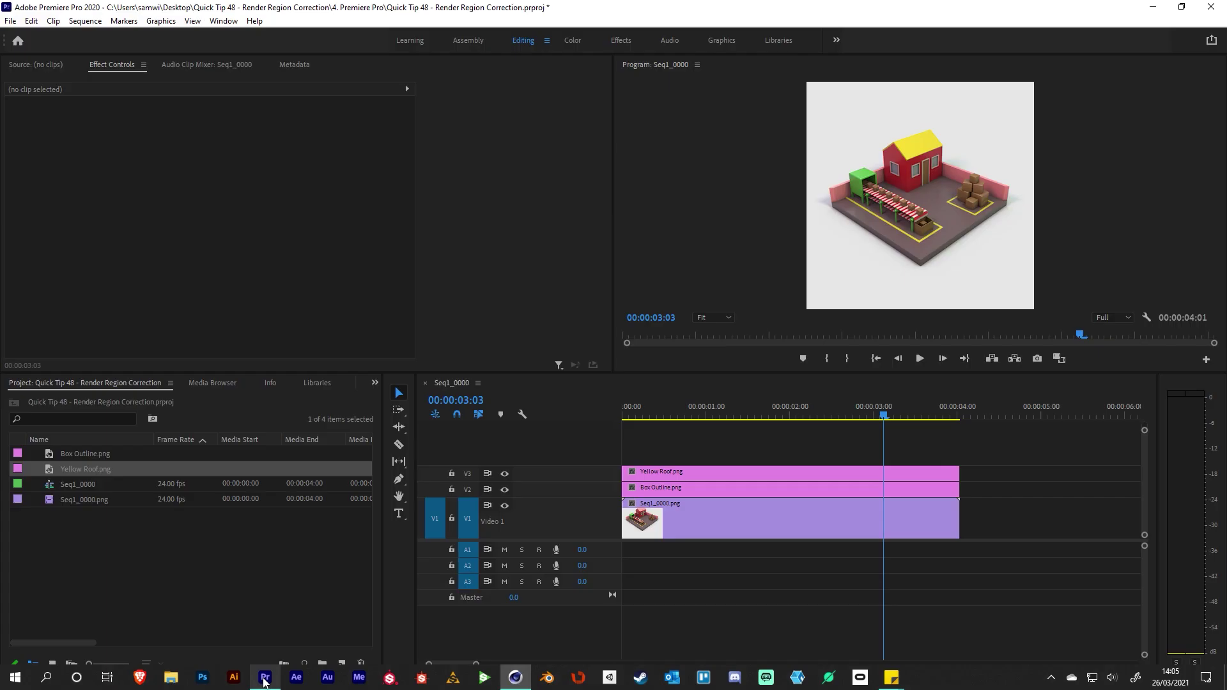
{"action": "double_click", "coordinate": [157, 561]}
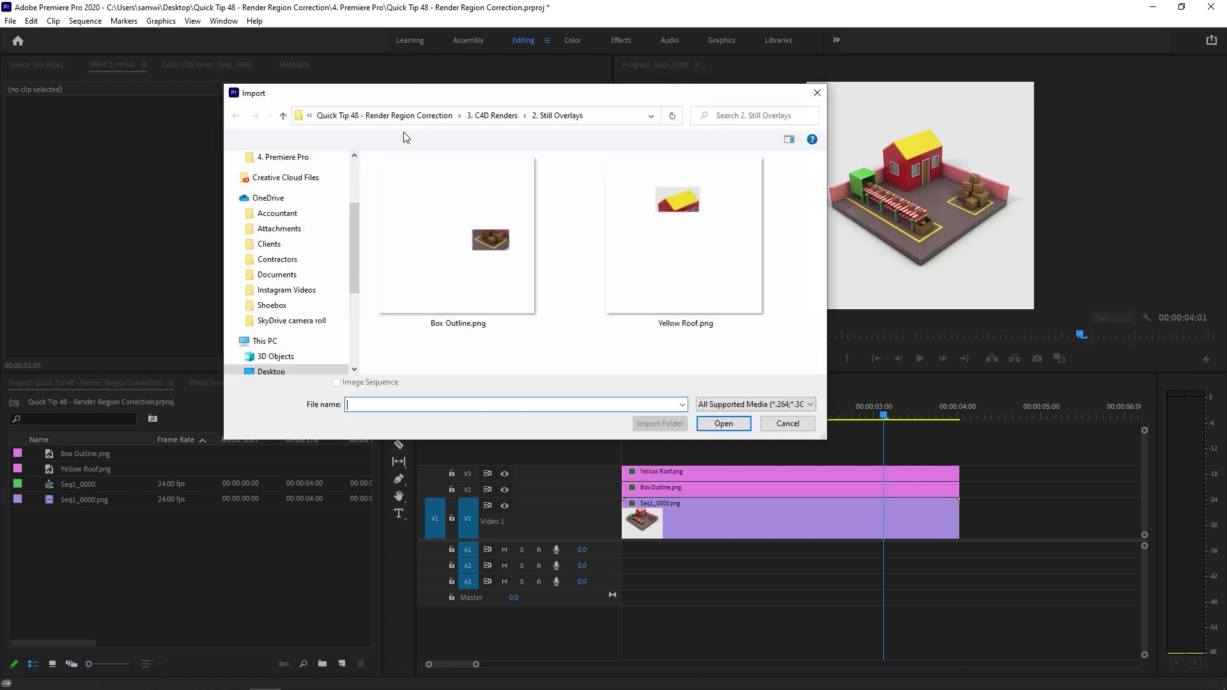
{"action": "left_click", "coordinate": [496, 116]}
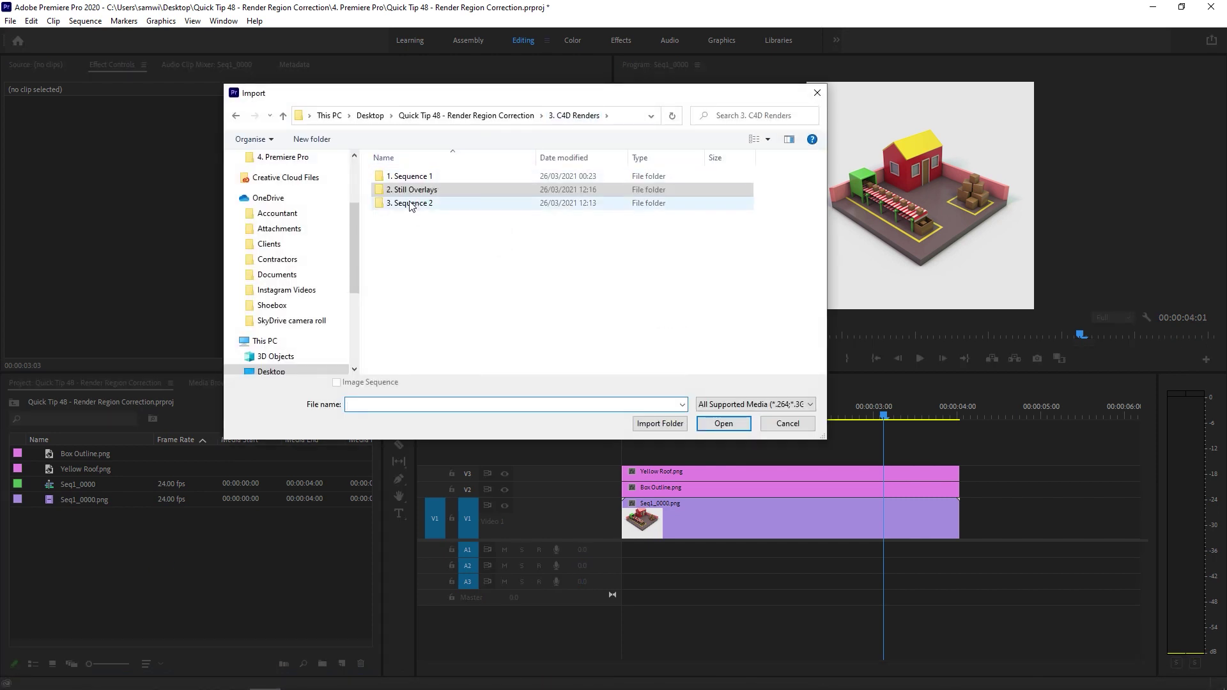
{"action": "left_click", "coordinate": [409, 204]}
{"action": "double_click", "coordinate": [410, 204]}
{"action": "left_click", "coordinate": [397, 191]}
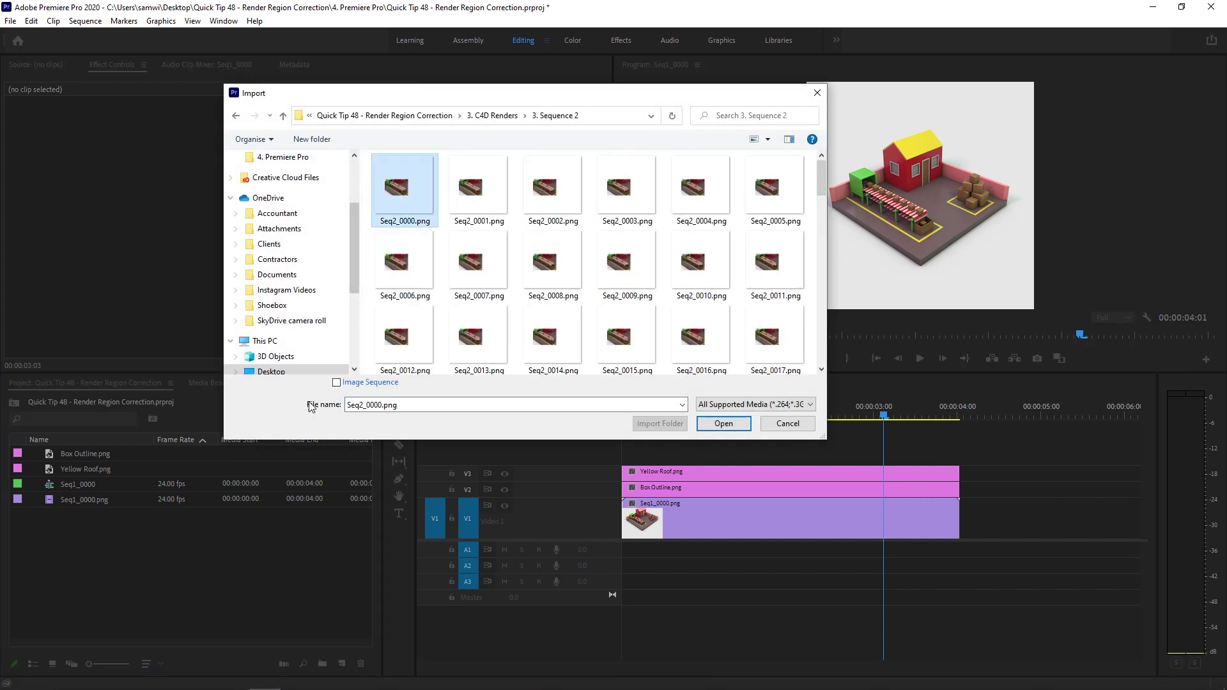
{"action": "left_click", "coordinate": [336, 382]}
{"action": "left_click", "coordinate": [723, 423]}
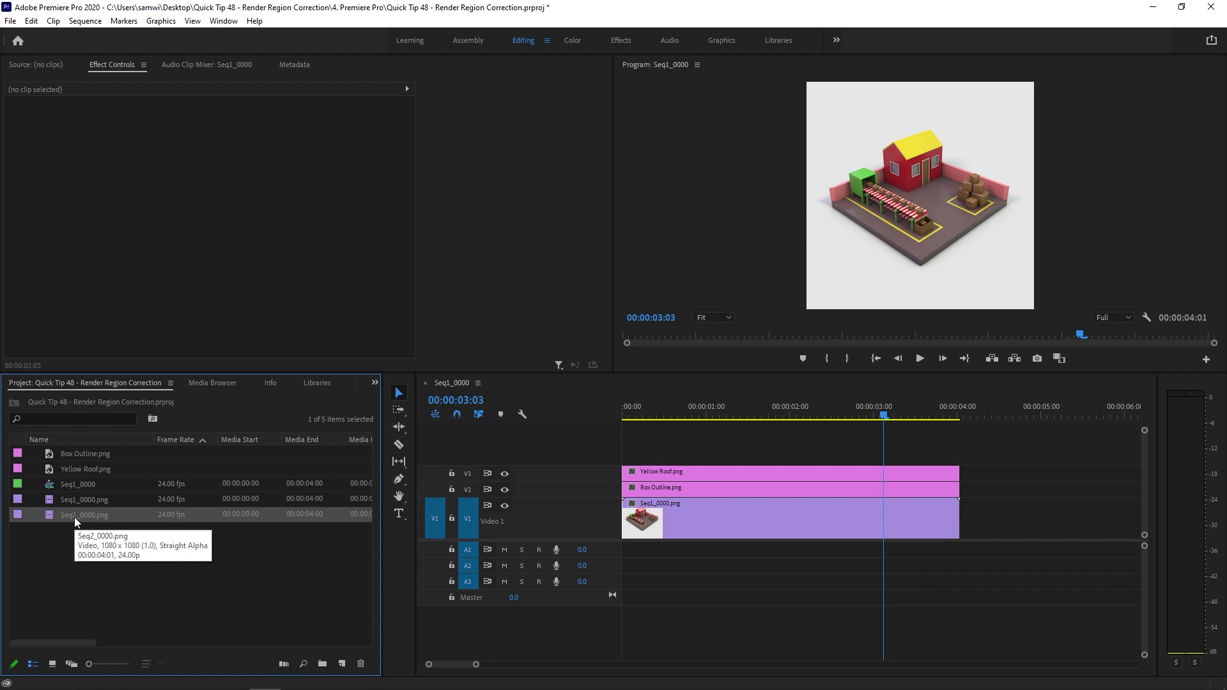
Step: Place Seq2_0000.png on a new V4 track and toggle V4 off and on to compare
{"action": "left_click_drag", "start_coordinate": [74, 516], "coordinate": [626, 459]}
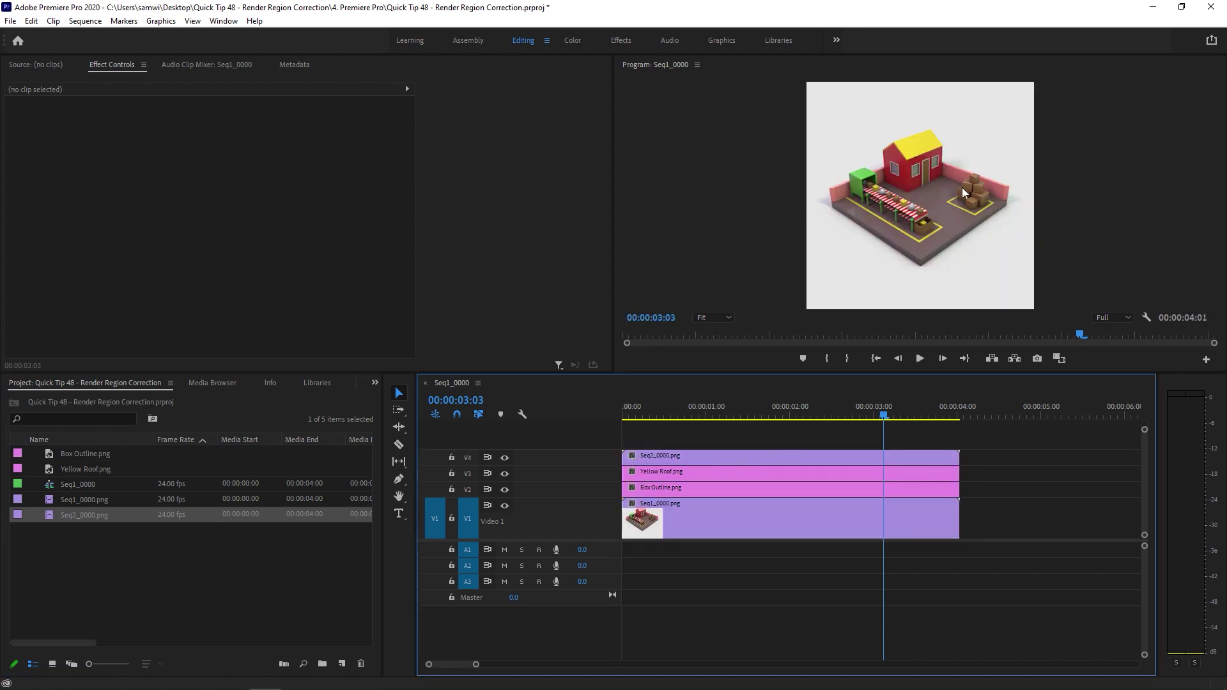
{"action": "left_click", "coordinate": [504, 458]}
{"action": "left_click", "coordinate": [505, 458]}
Step: Maximize the Program monitor and move the playhead back to 00:00:00:00
{"action": "key", "text": "grave"}
{"action": "left_click_drag", "start_coordinate": [340, 641], "coordinate": [12, 649]}
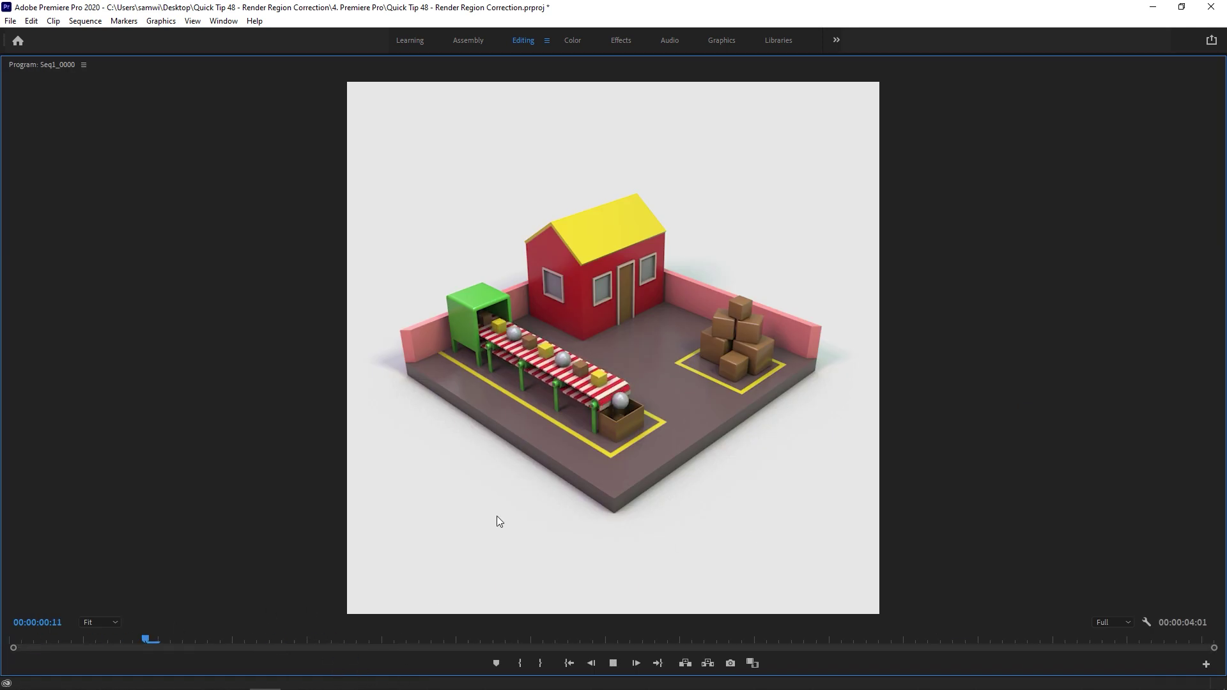